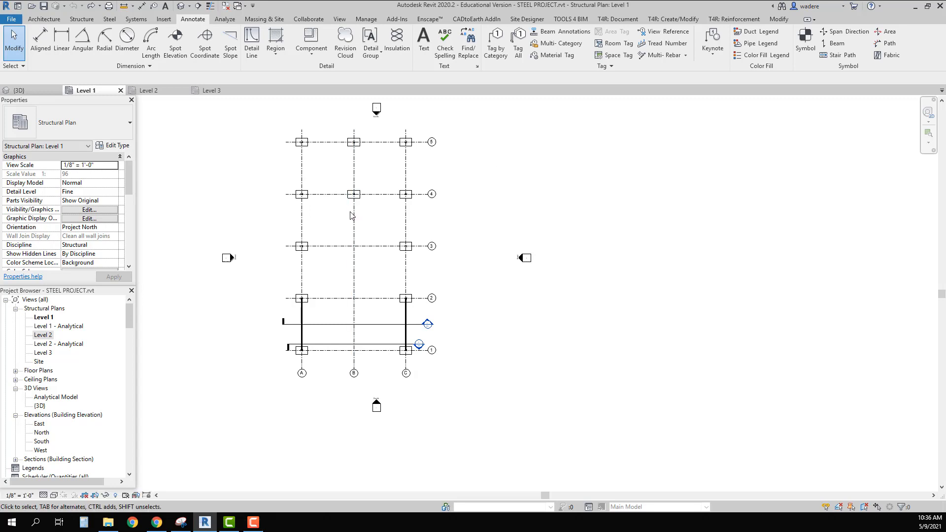
- Delete the two building section markers crossing the bay between grids 1 and 2 in the Level 1 plan
middle_drag(351, 222, 355, 238)
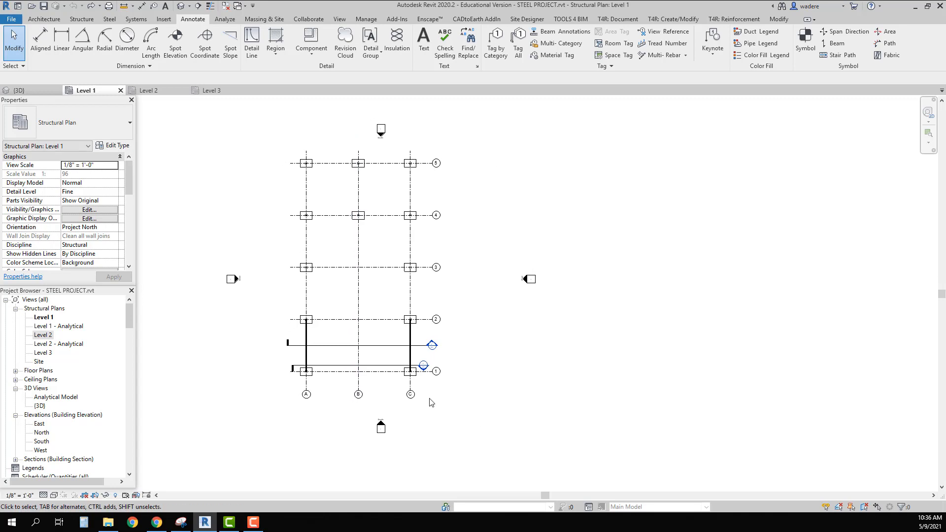
scroll(423, 398, up, 1)
scroll(423, 398, up, 1)
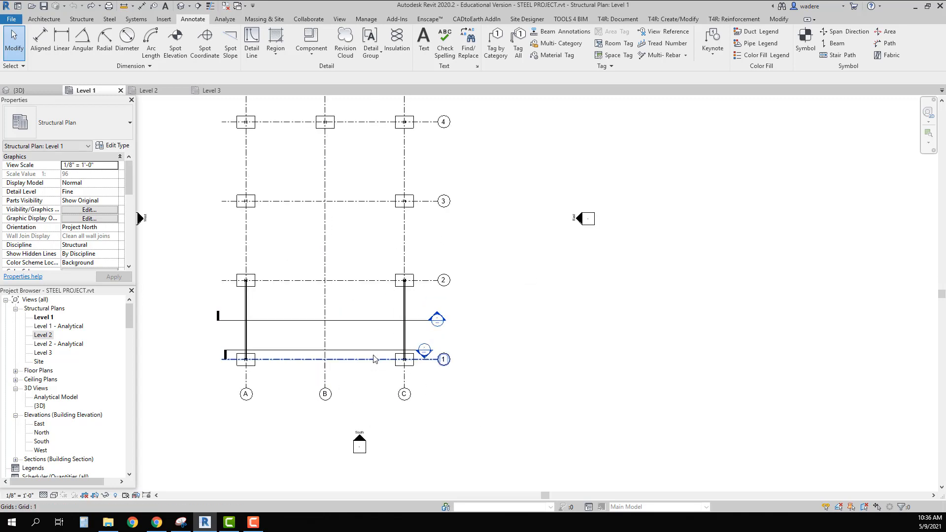
scroll(373, 359, up, 2)
drag(378, 356, 353, 288)
key(Delete)
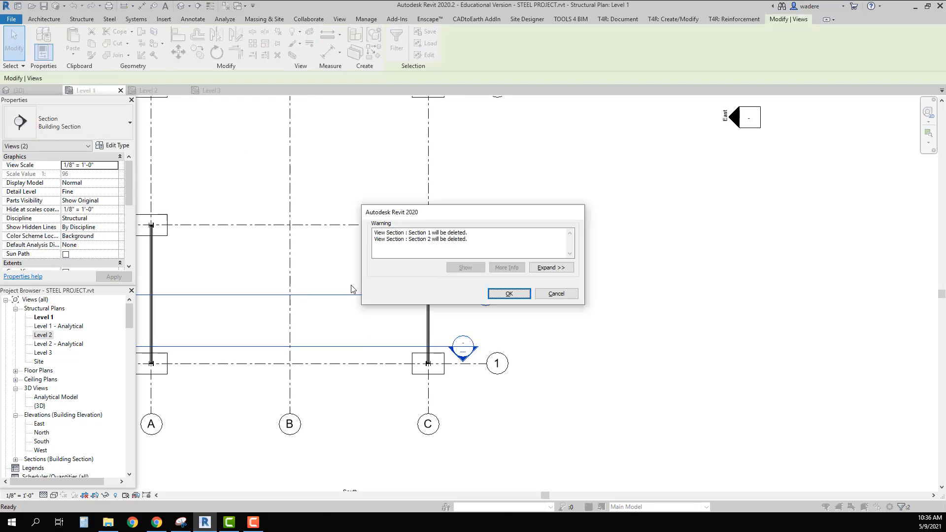
click(508, 295)
scroll(384, 298, down, 4)
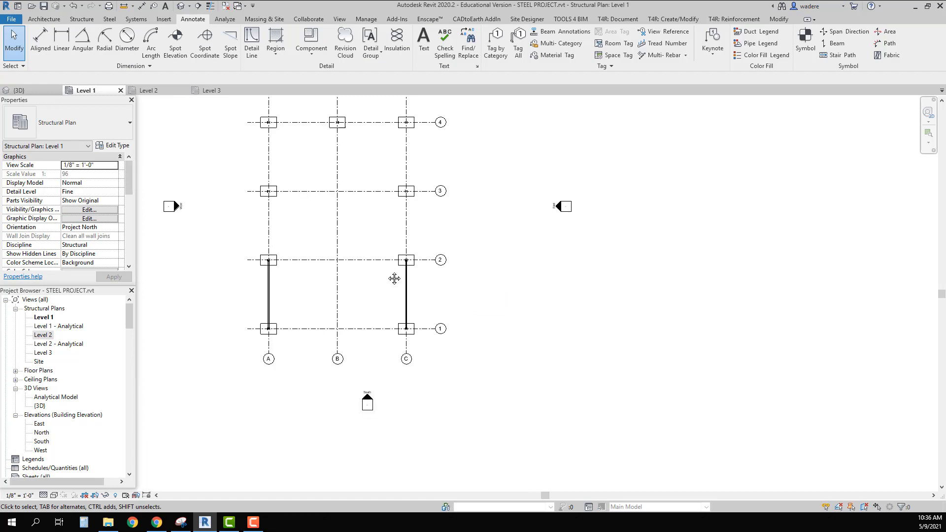
- Examine the bracing between grids 1 and 2 in the Level 1 plan and in the 3D view
middle_drag(399, 313, 439, 343)
scroll(316, 393, up, 5)
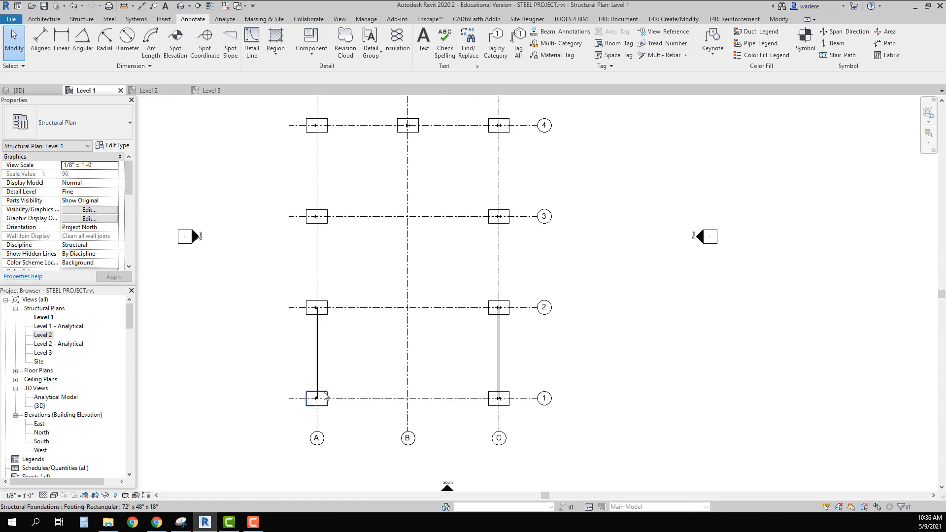
scroll(336, 385, down, 4)
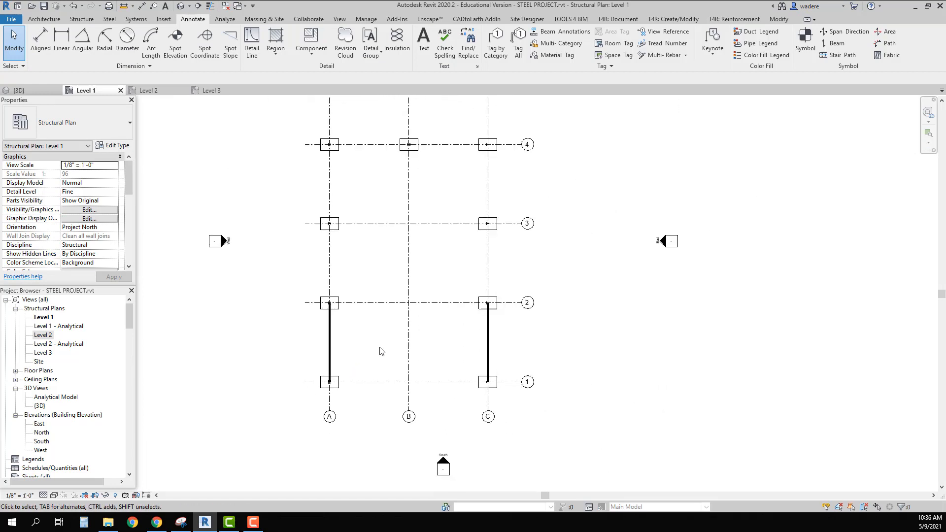
middle_drag(422, 349, 389, 365)
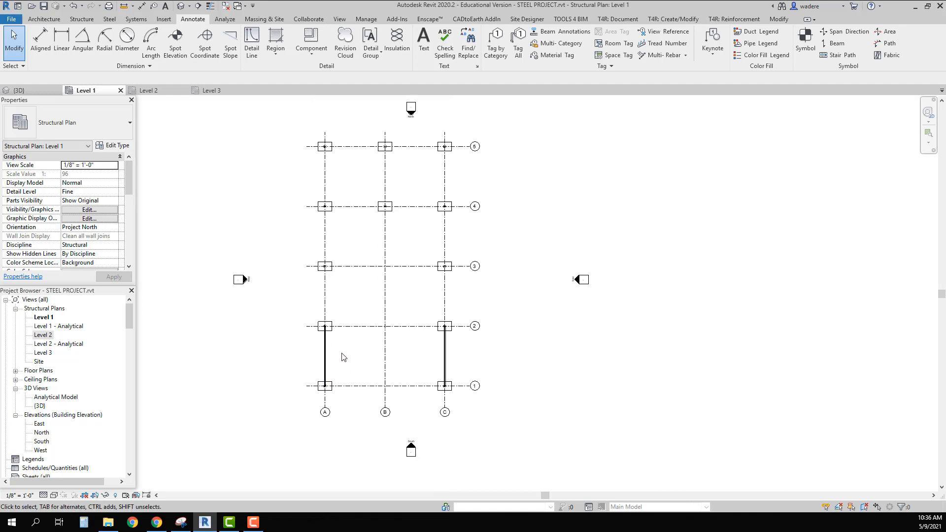
scroll(344, 357, up, 6)
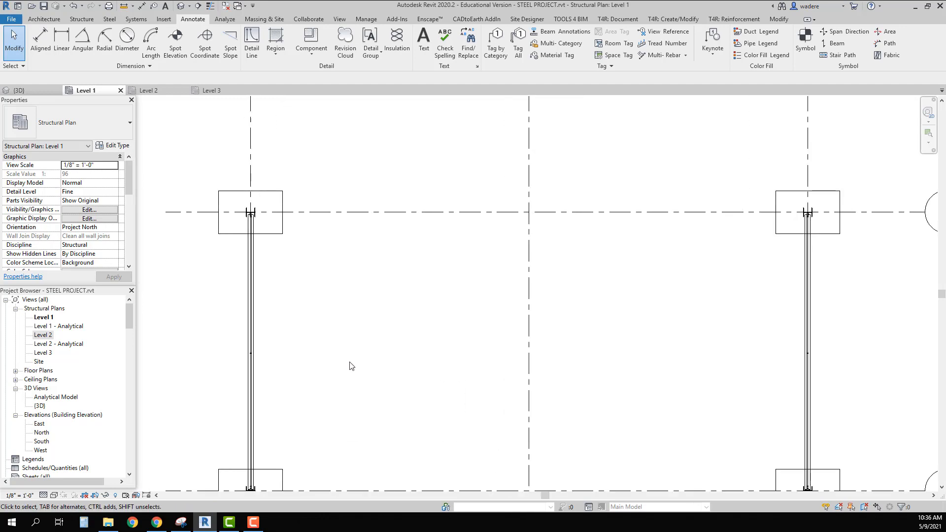
middle_drag(351, 366, 357, 294)
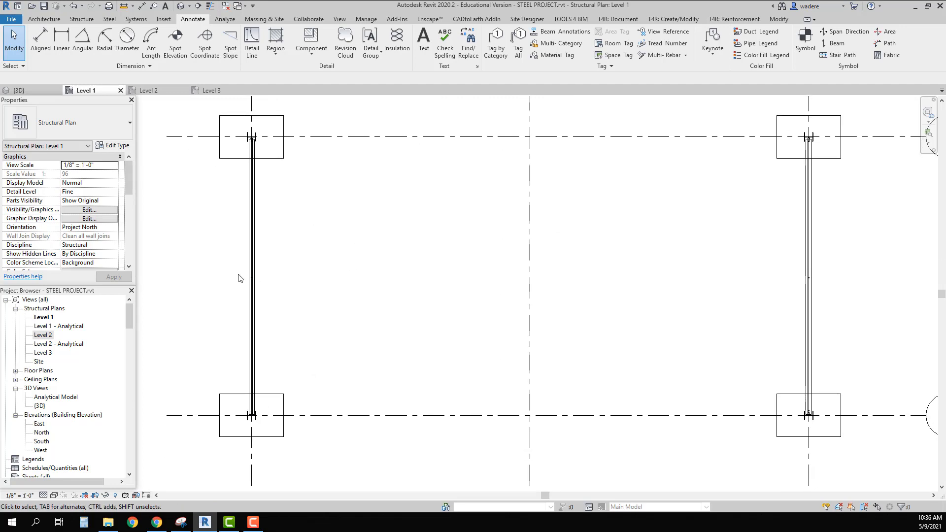
scroll(238, 279, down, 5)
middle_drag(299, 299, 323, 367)
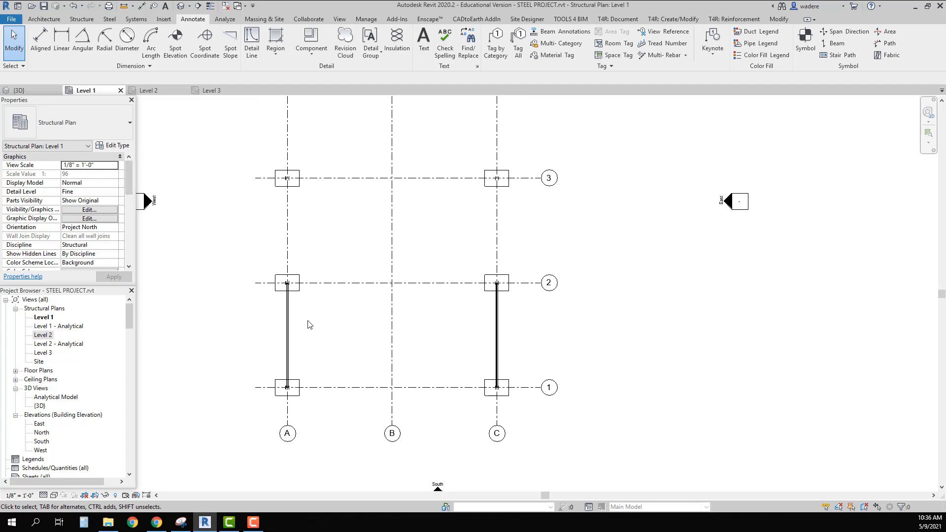
double_click(40, 406)
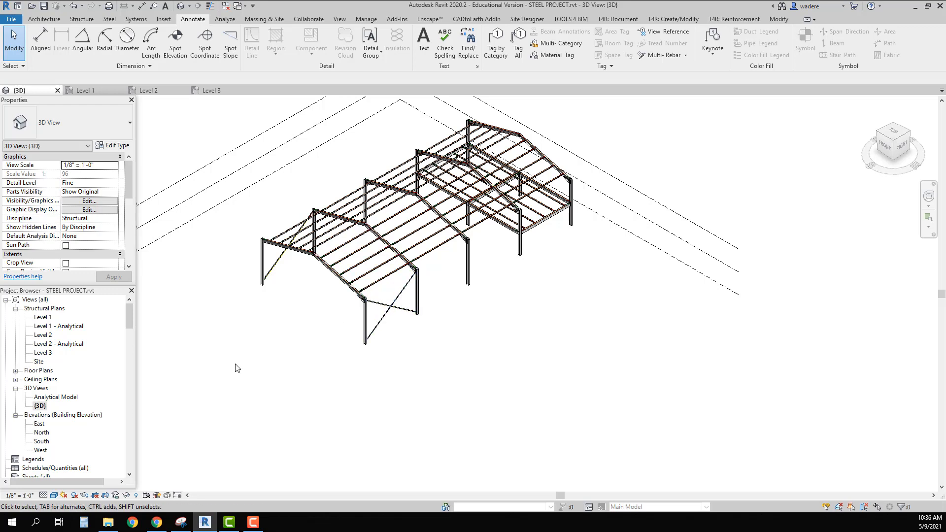
- Set the Level 1 plan's view range to a 4' cut plane offset and a 6' top offset
double_click(44, 318)
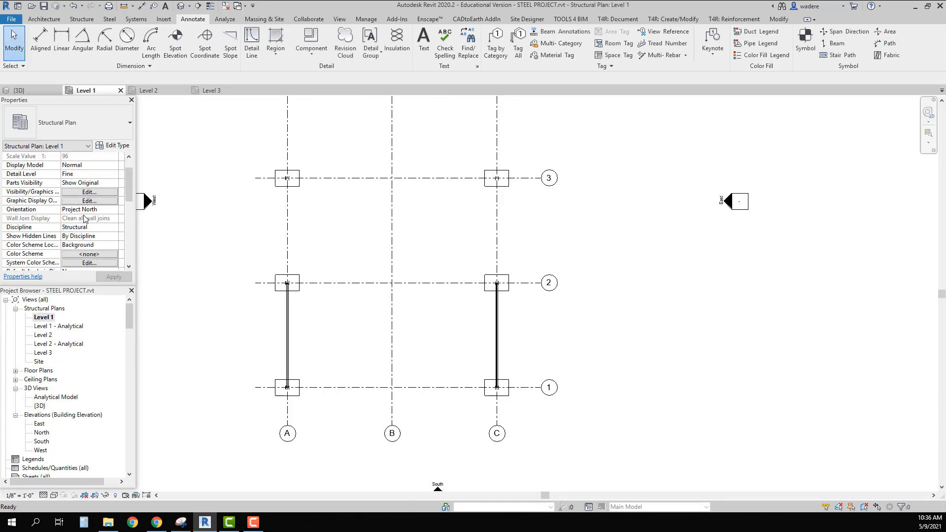
scroll(84, 220, down, 5)
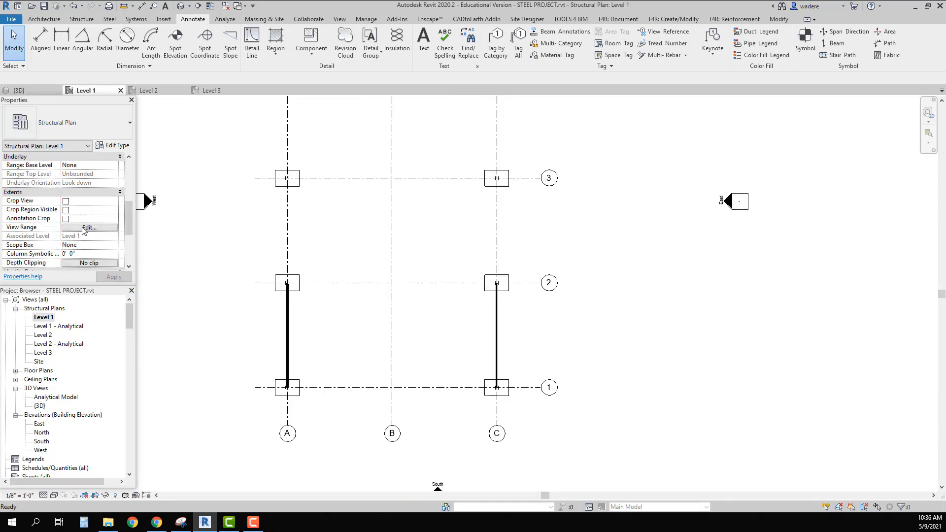
click(84, 228)
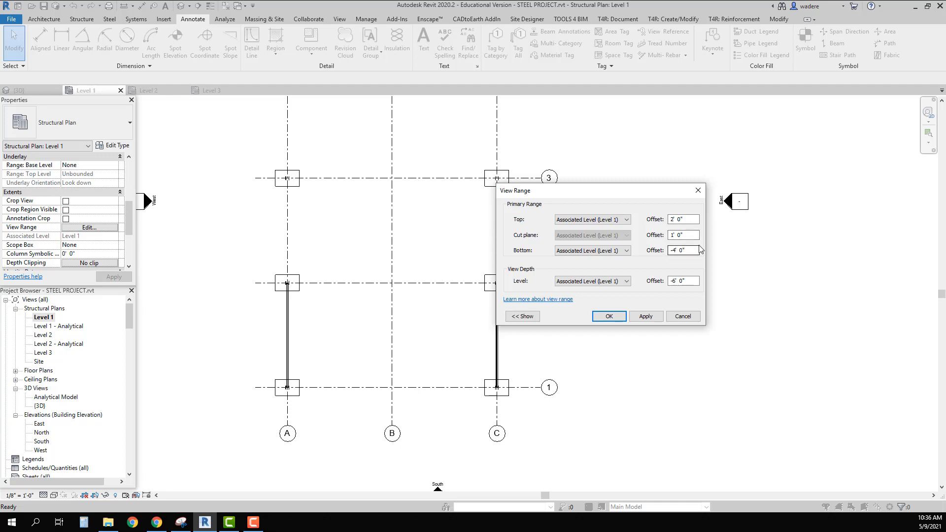
drag(656, 235, 630, 232)
text(4')
click(685, 222)
drag(685, 220, 664, 219)
text(6)
click(646, 317)
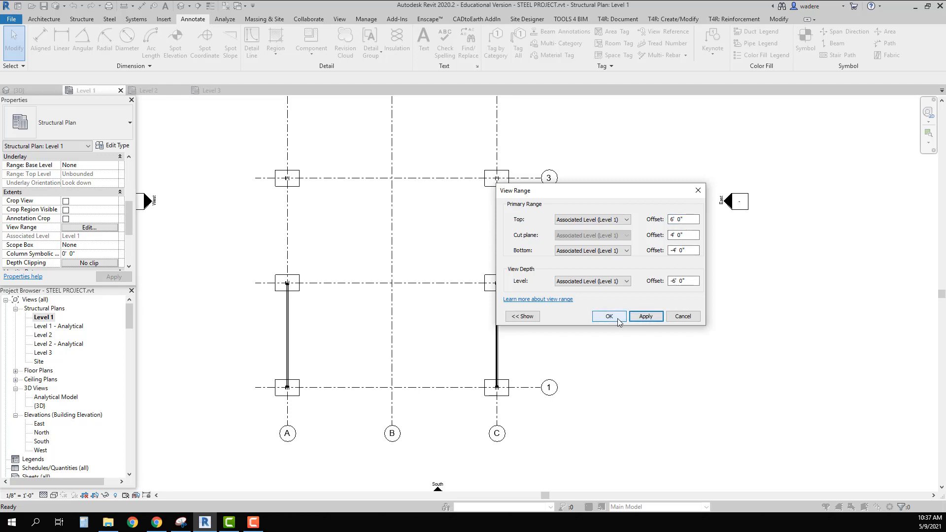
click(617, 318)
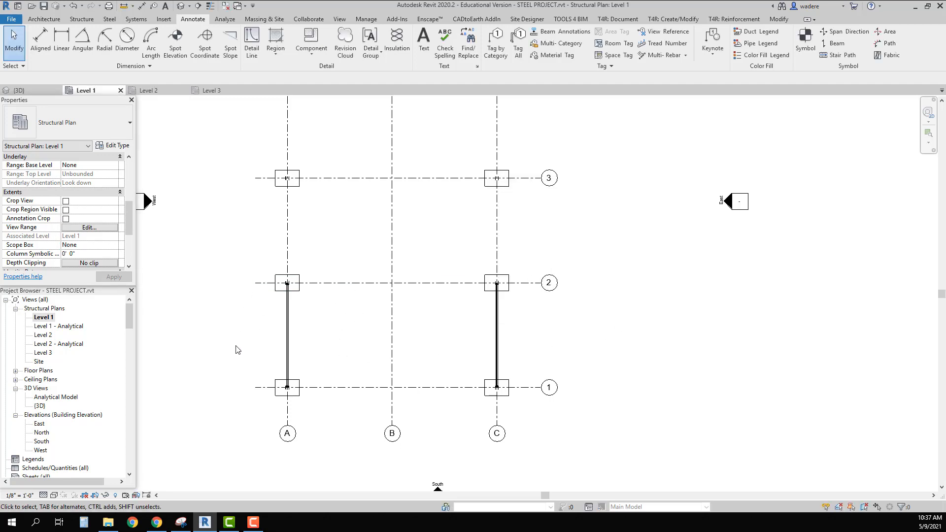
- Examine the bracing in the Level 1 plan and the framing layout in the Level 2 plan
scroll(305, 353, up, 5)
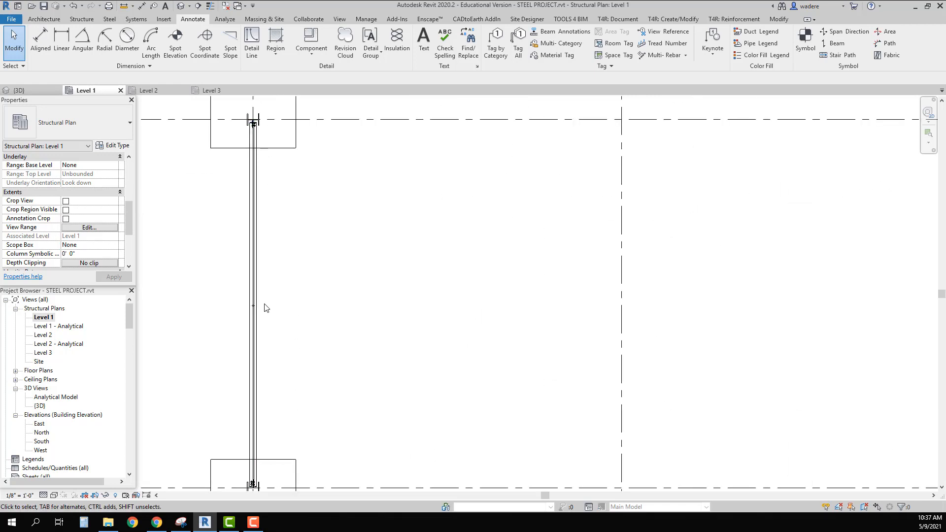
scroll(265, 308, down, 5)
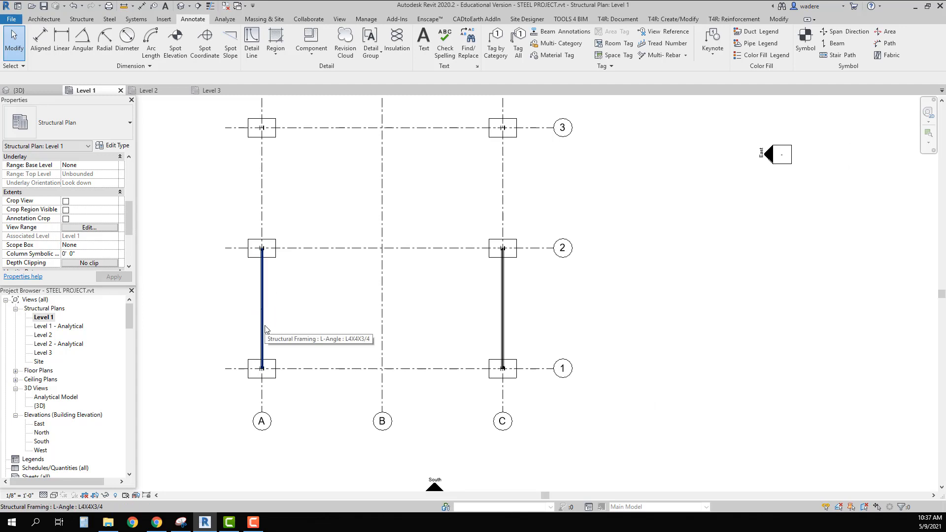
scroll(276, 326, down, 3)
middle_drag(317, 295, 338, 365)
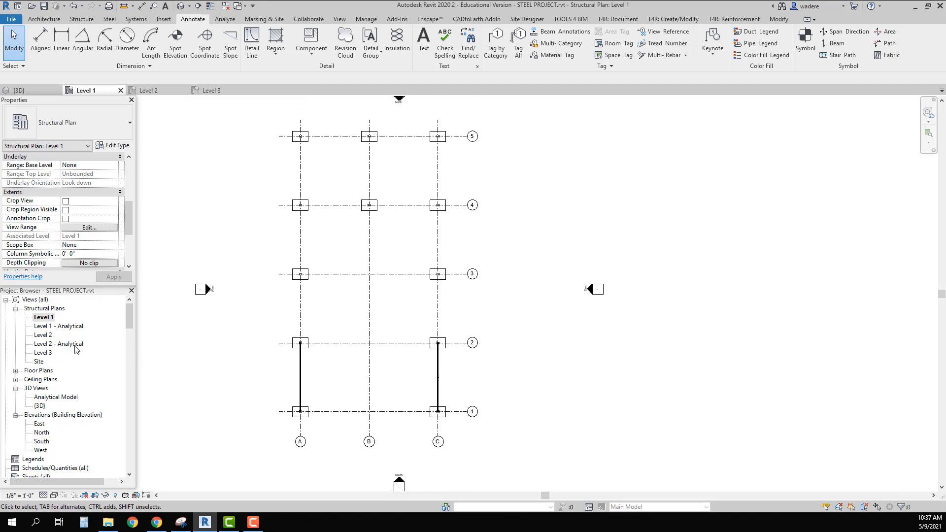
double_click(44, 335)
scroll(354, 249, down, 4)
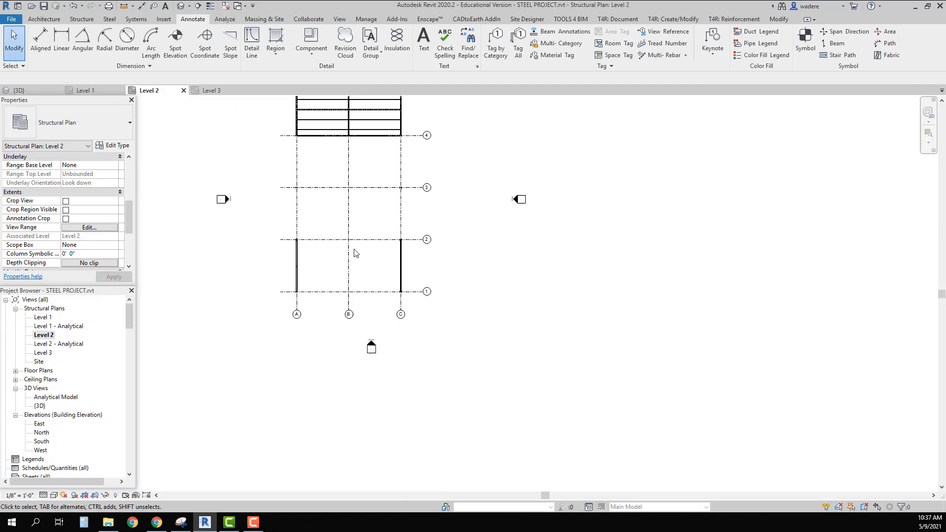
middle_drag(353, 249, 380, 297)
scroll(379, 296, up, 1)
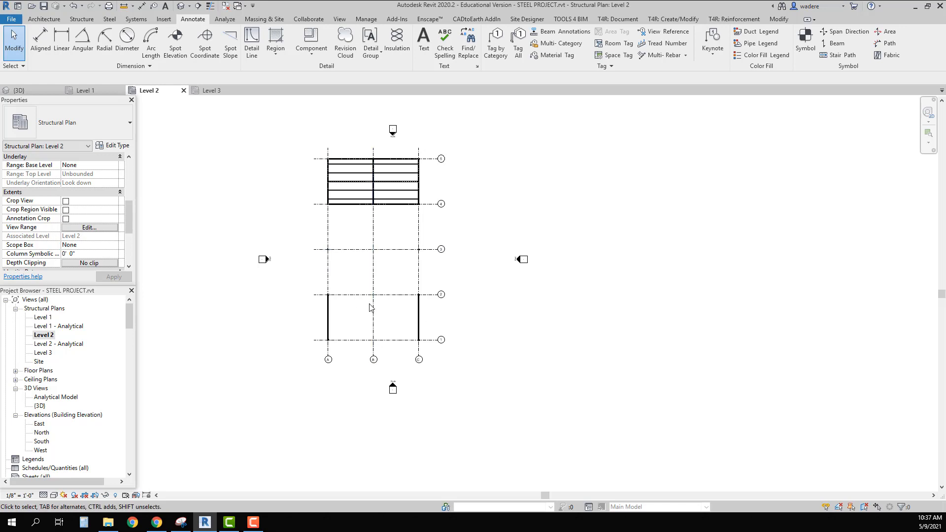
- Set the Level 3 plan's view range to a 15' cut plane offset and a 17' top offset
click(43, 354)
double_click(43, 353)
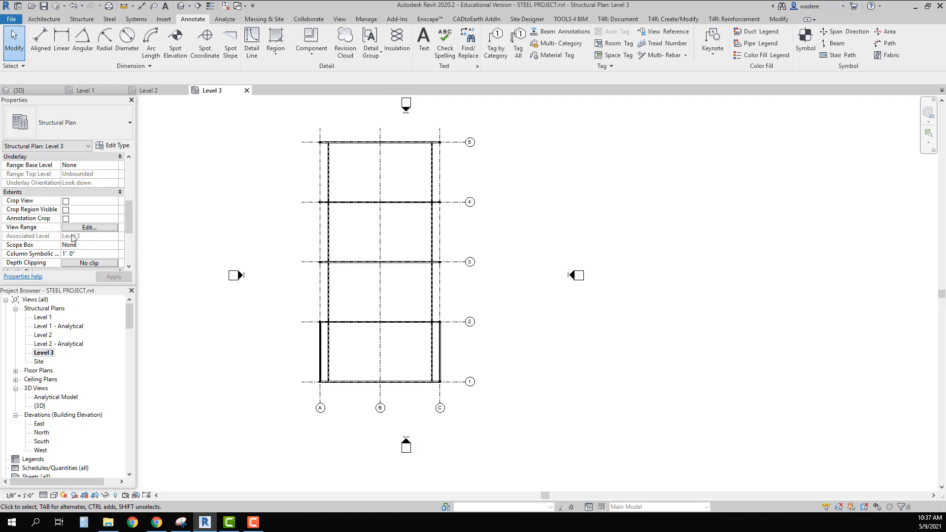
click(89, 228)
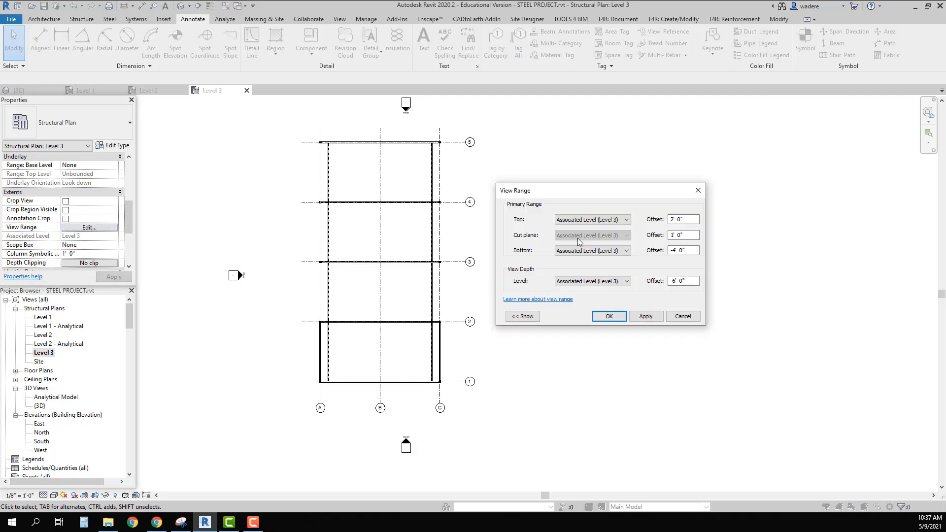
key(Tab)
text(15)
drag(689, 219, 652, 218)
text(17)
click(646, 317)
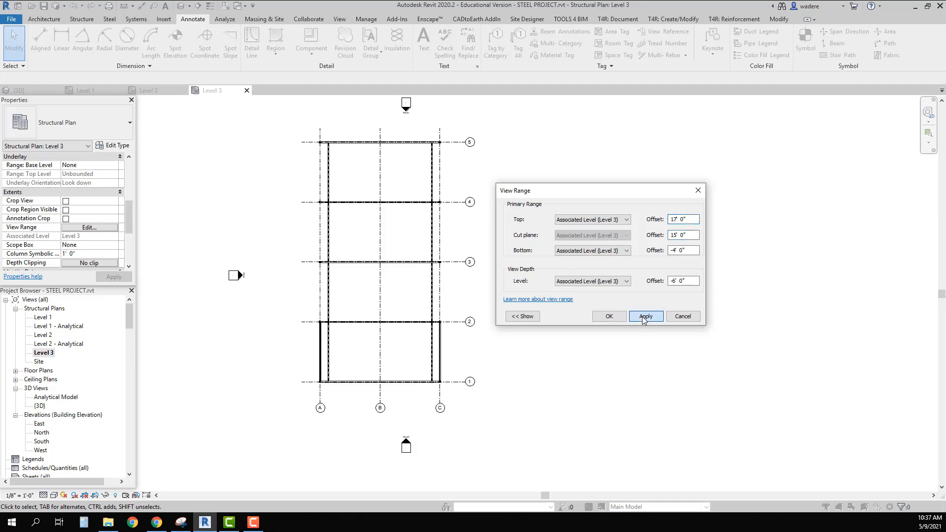
click(608, 317)
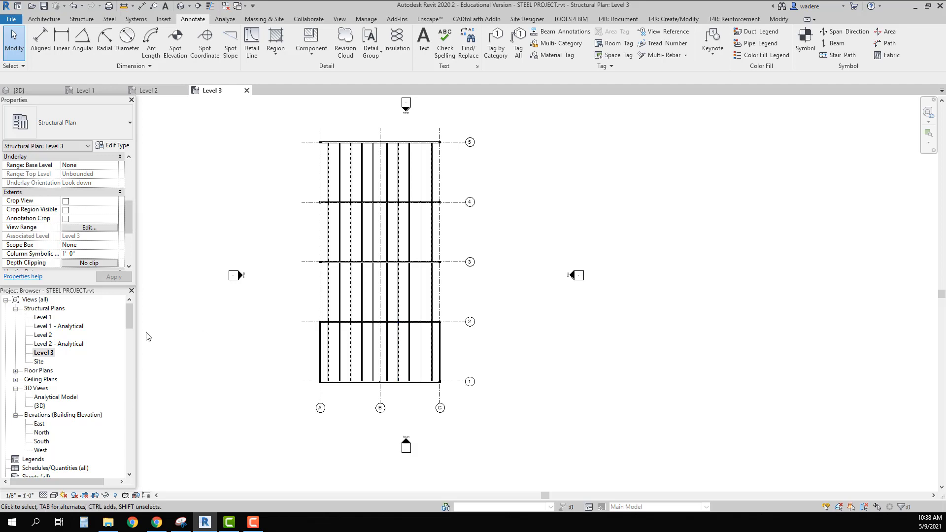
- Start an aligned dimension in the Level 1 structural plan with the Arrow - 3/32" Arial style
double_click(40, 321)
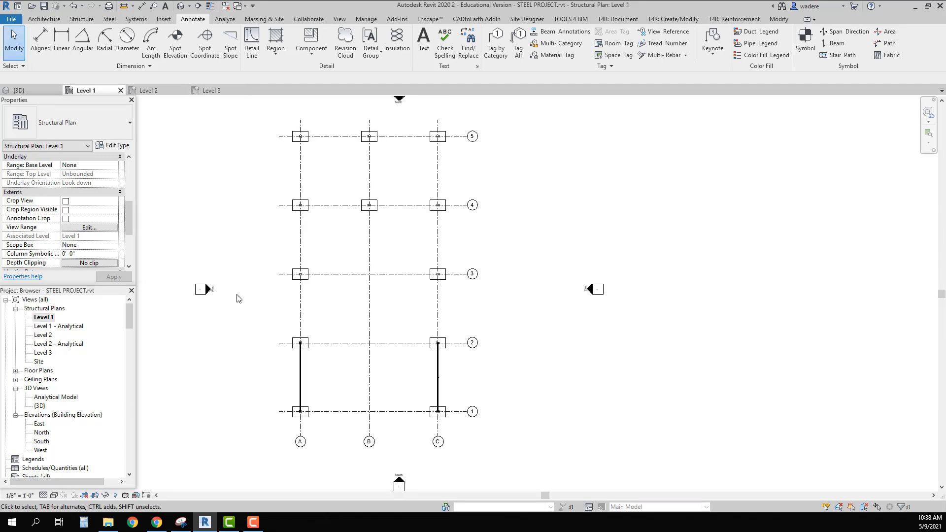
middle_drag(244, 300, 270, 292)
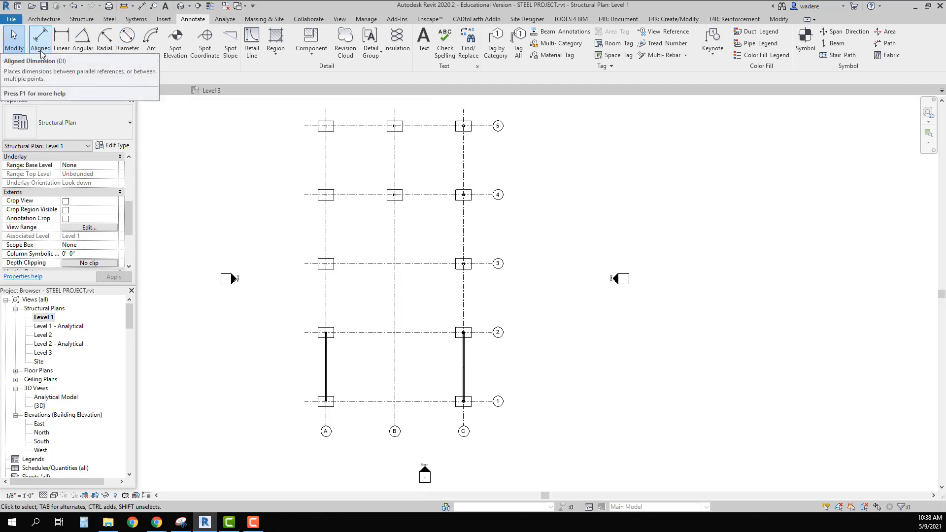
click(40, 54)
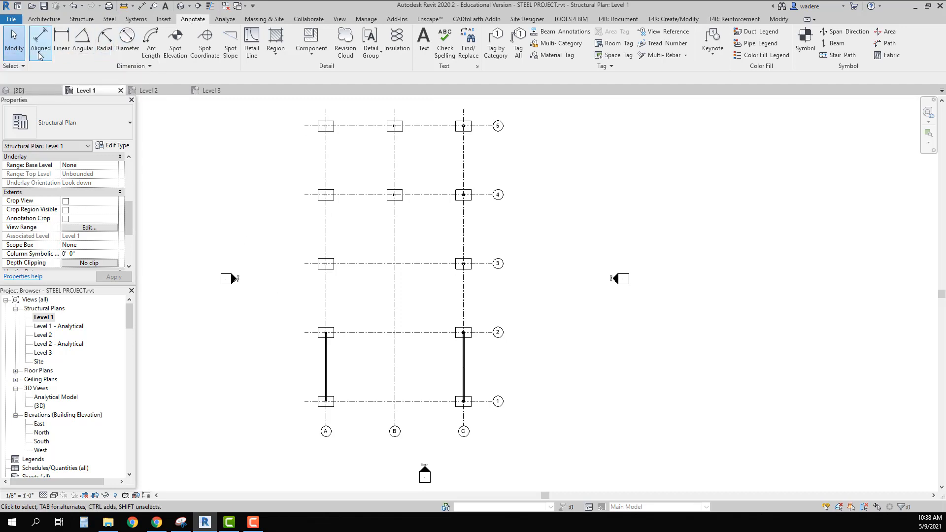
click(41, 55)
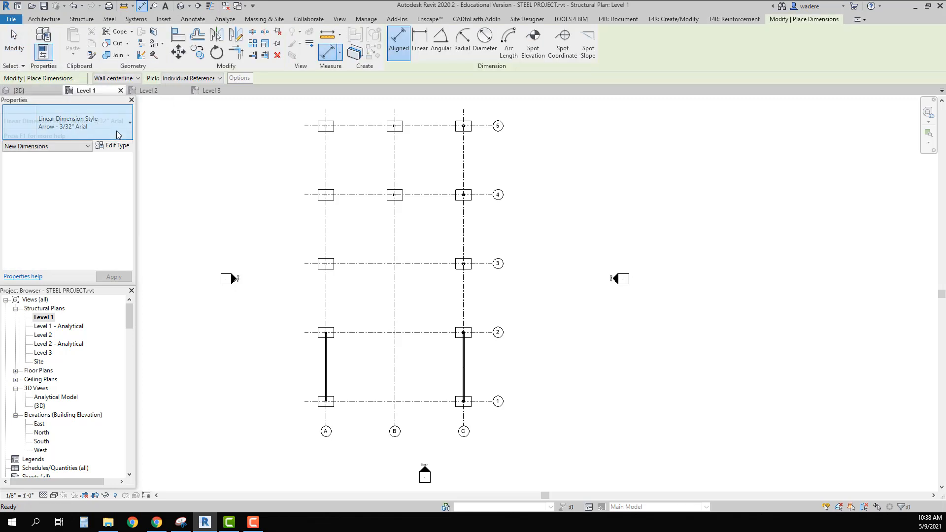
click(118, 132)
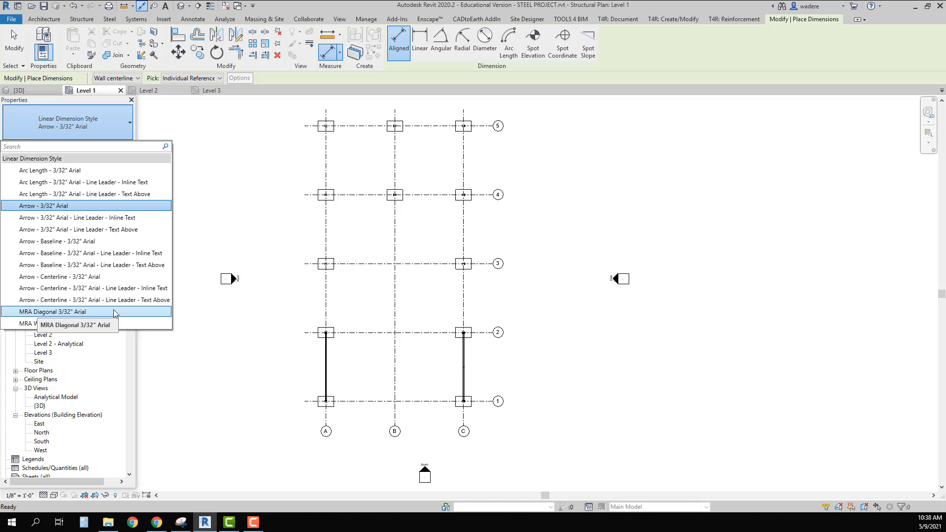
click(55, 206)
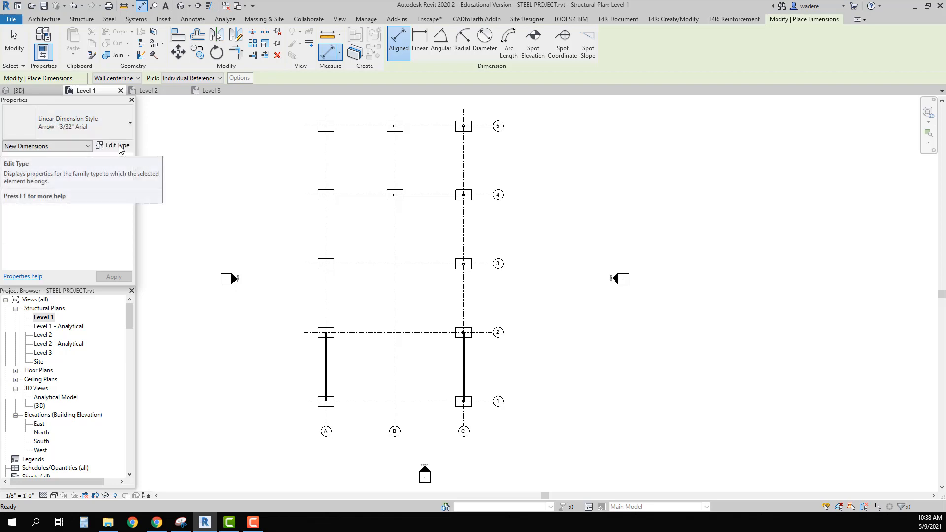
- Duplicate the Arrow - 3/32" Arial dimension type under the name Arrow -1/8" Arial
click(120, 147)
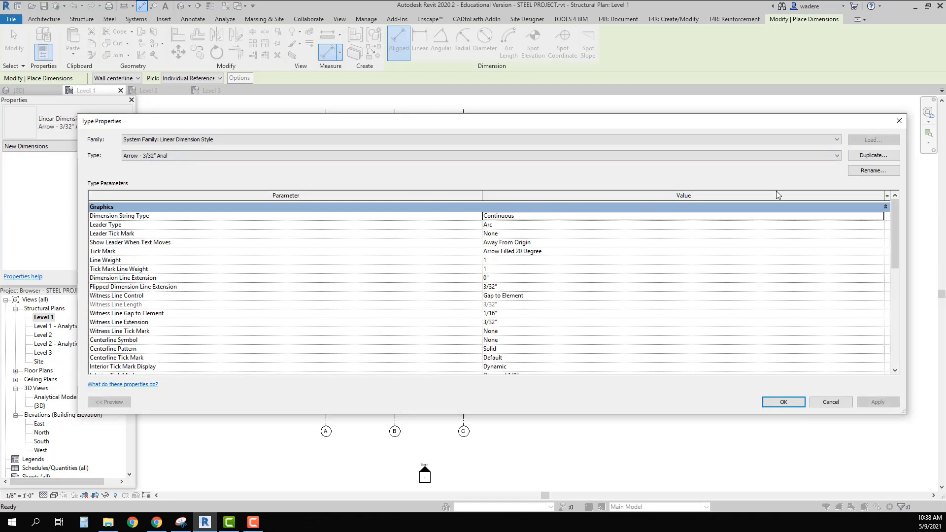
click(873, 155)
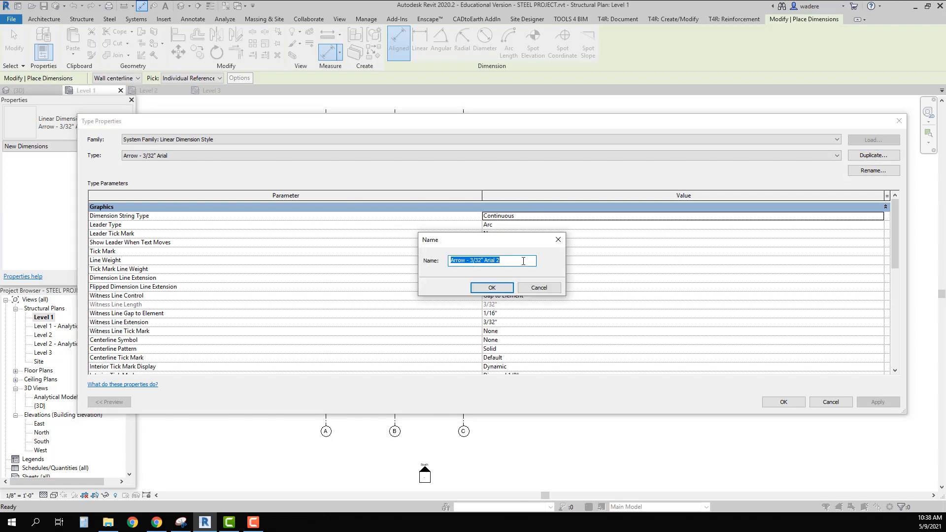
click(482, 260)
text(1/8)
click(492, 288)
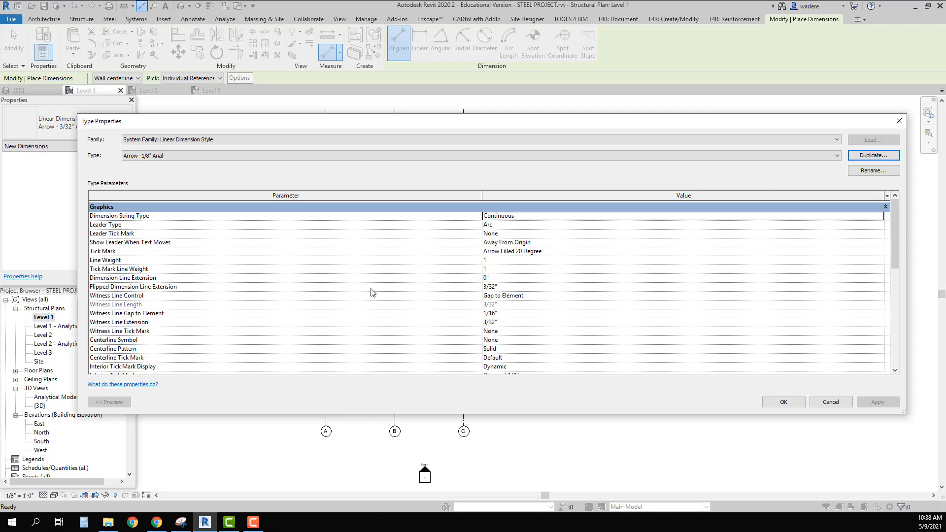
- Set the text size of the Arrow -1/8" Arial dimension type to 1/8" and accept the type properties
scroll(132, 309, down, 4)
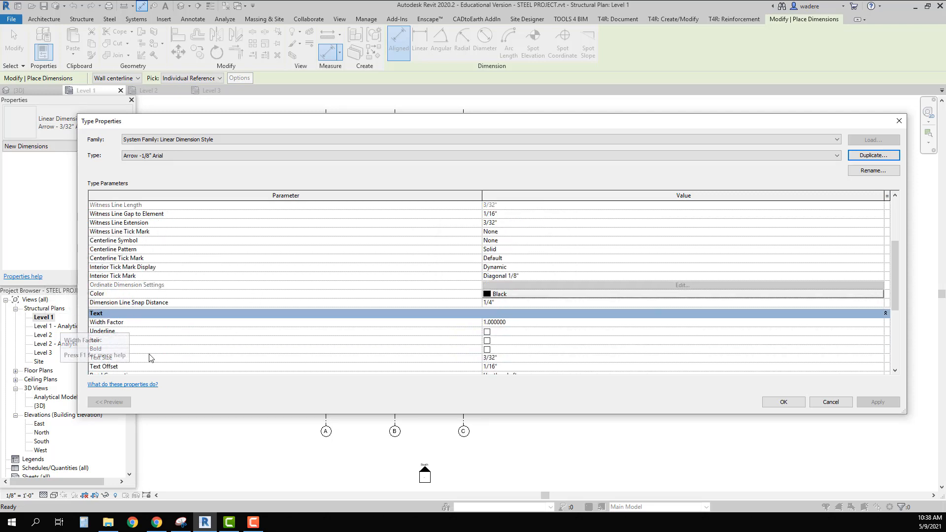
scroll(139, 317, down, 2)
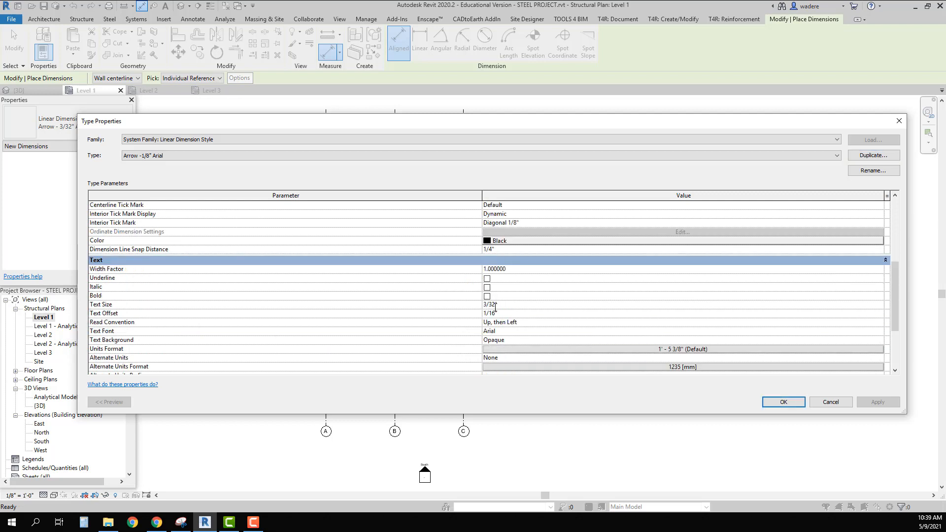
drag(495, 305, 470, 306)
text(1/8)
click(451, 311)
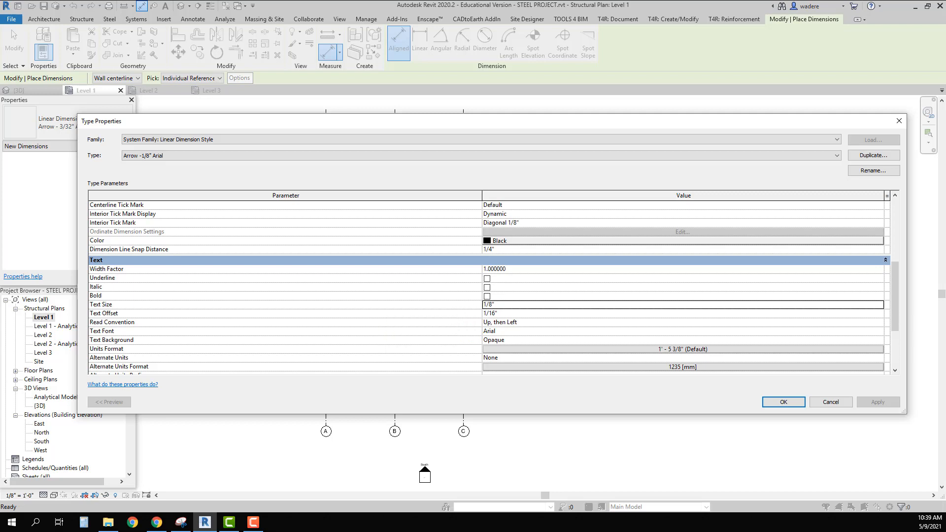
click(783, 402)
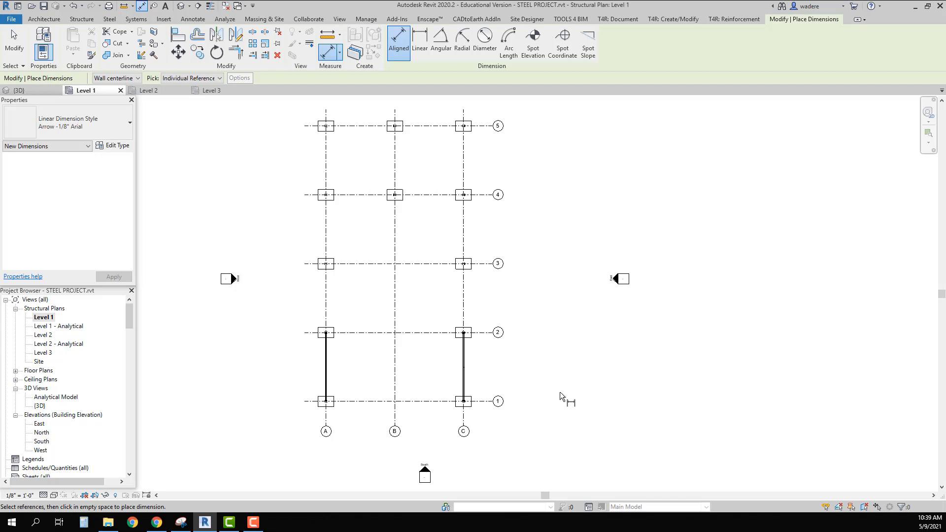
- Create a new sheet using the D 22 x 34 Horizontal titleblock, loaded from the Titleblocks family folder
scroll(78, 441, down, 2)
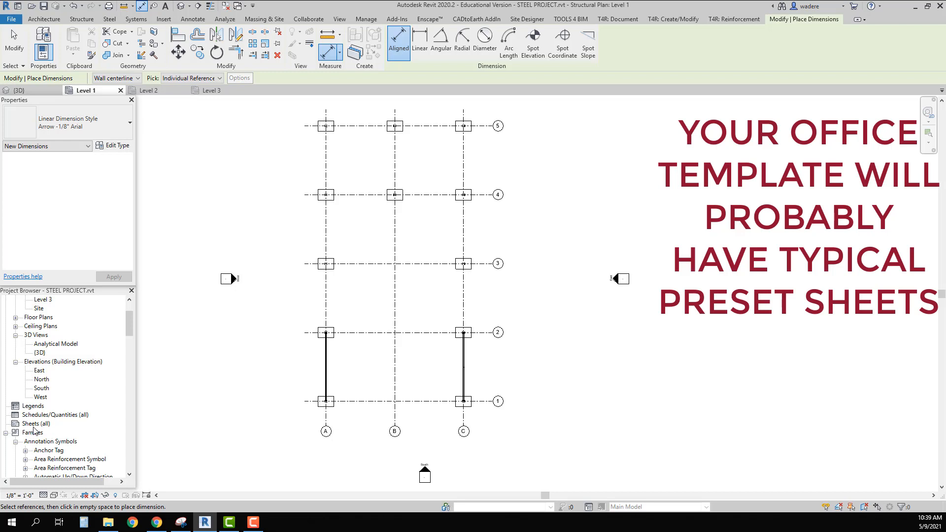
click(35, 424)
right_click(37, 424)
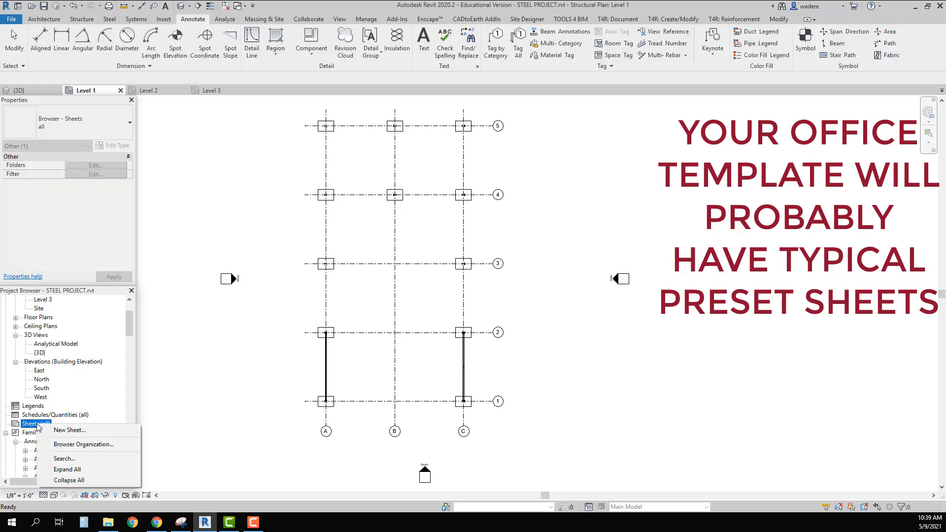
click(69, 430)
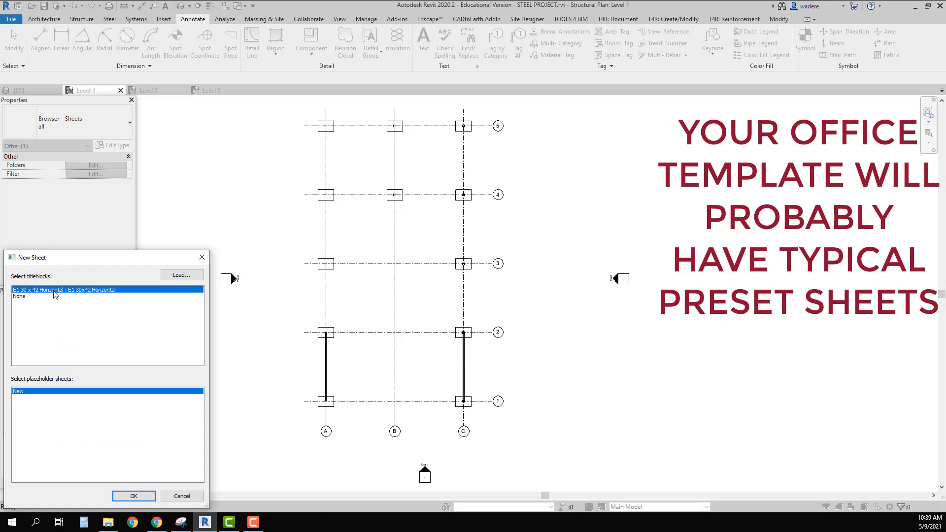
click(182, 276)
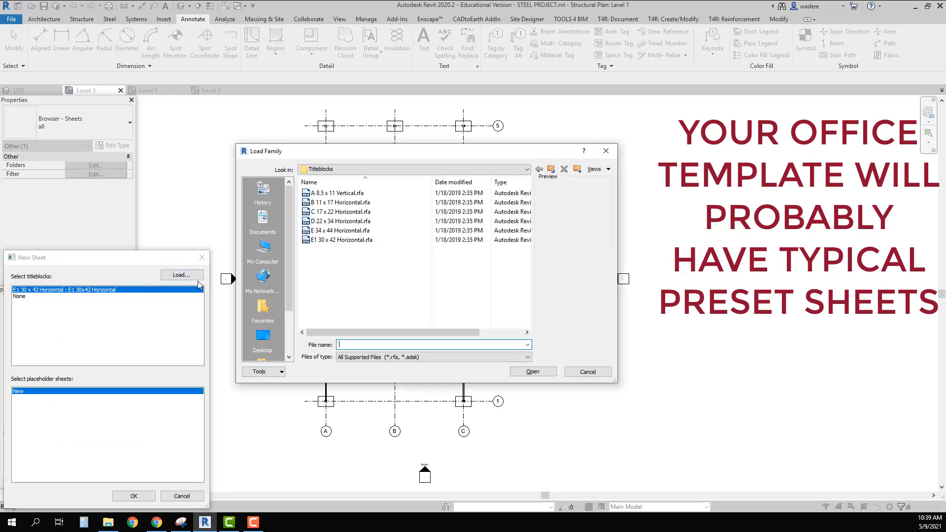
click(335, 222)
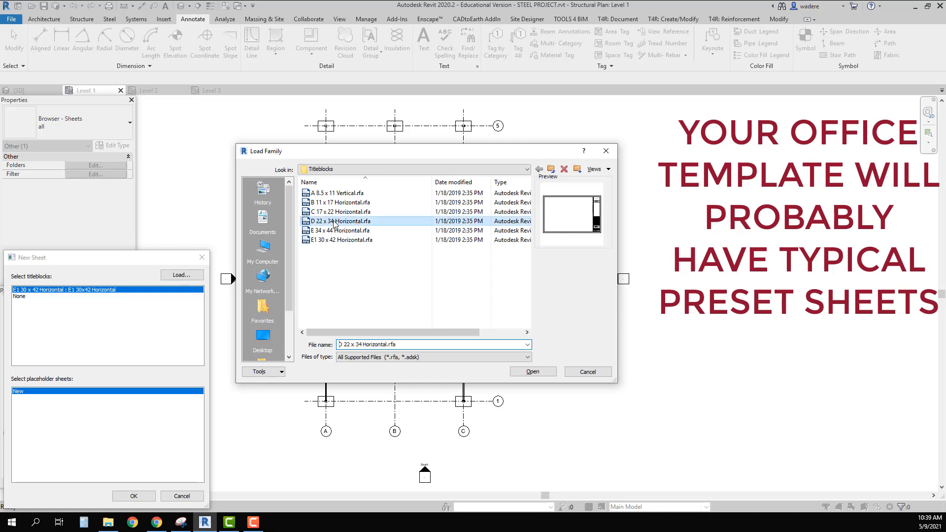
click(532, 372)
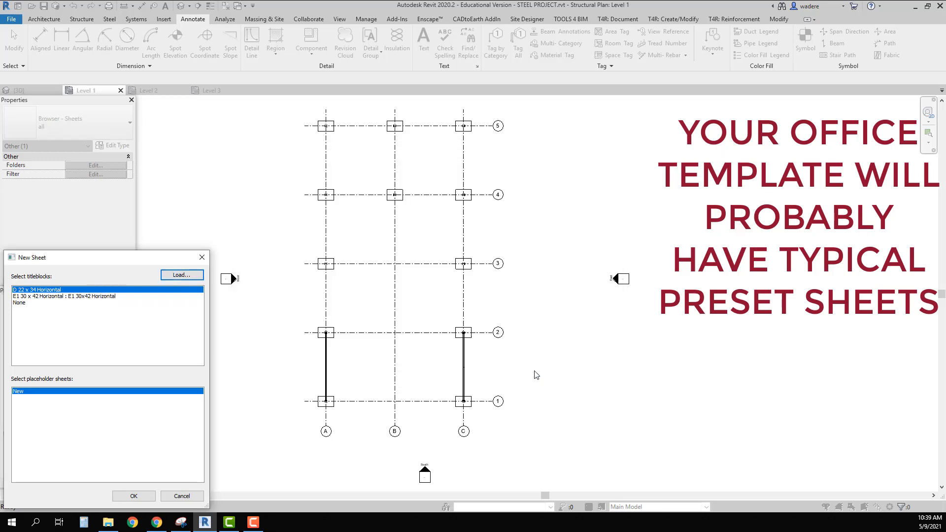
click(132, 495)
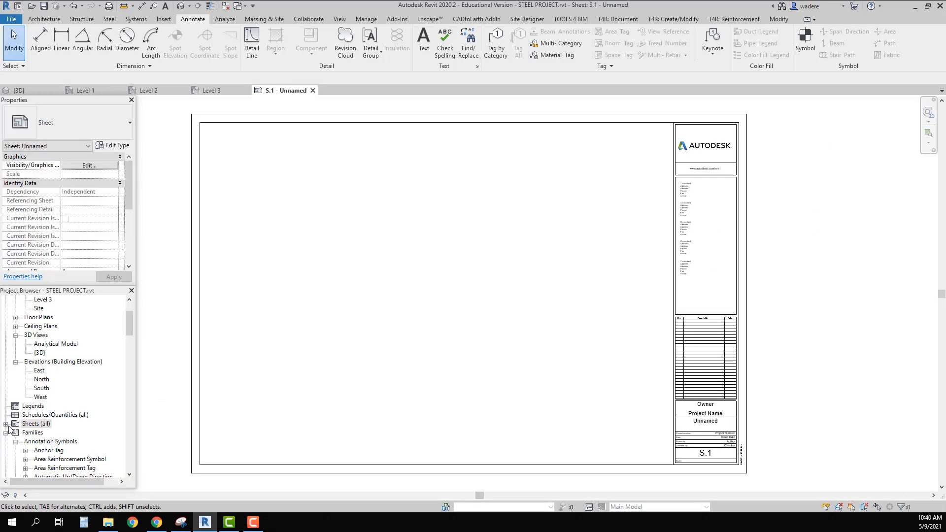
- Place the Level 1 structural plan on sheet S.1, within the left part of the drawing area
click(6, 424)
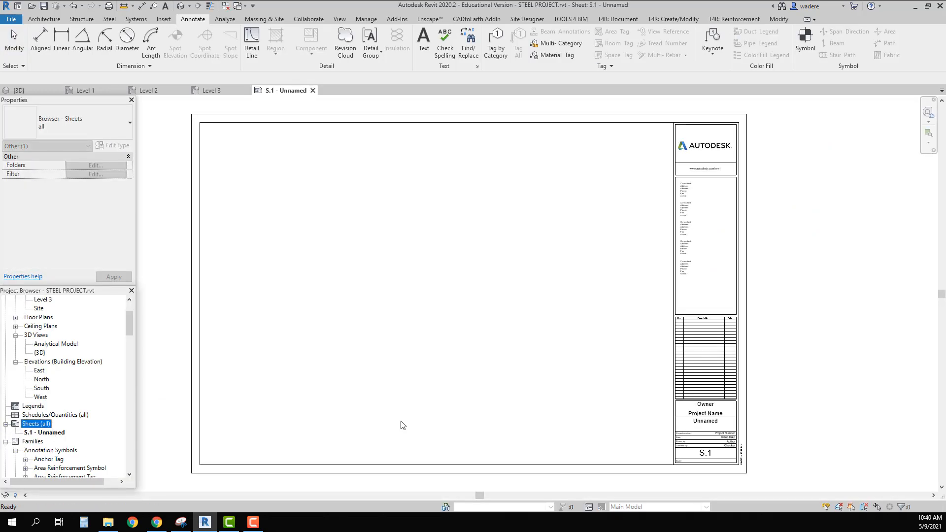
drag(131, 328, 132, 309)
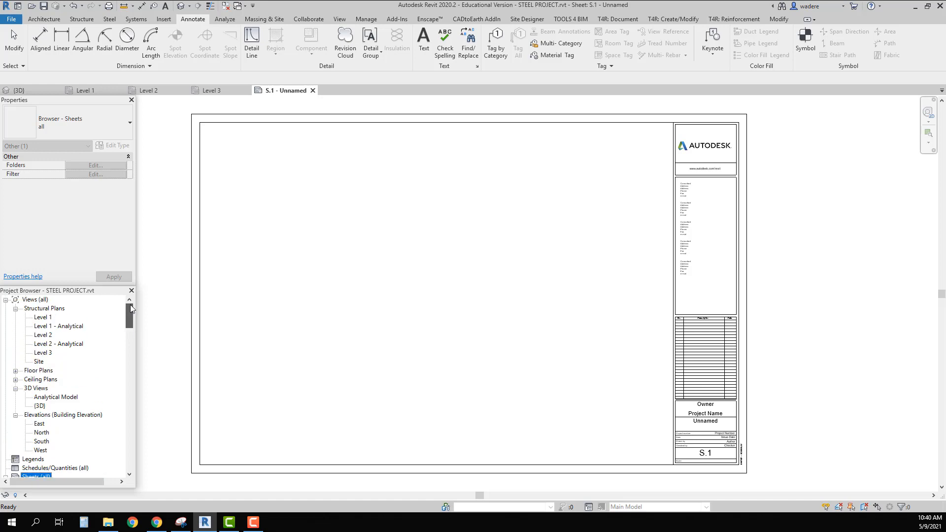
double_click(42, 318)
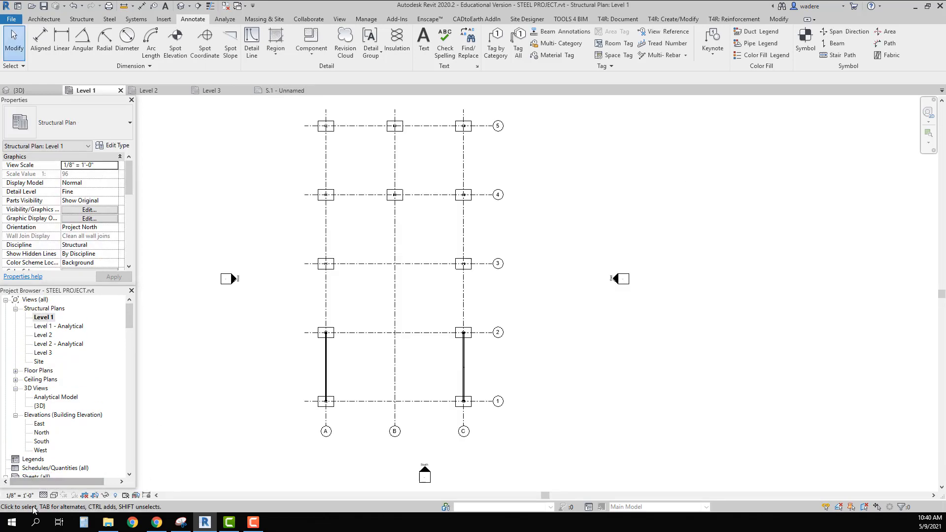
scroll(50, 442, down, 2)
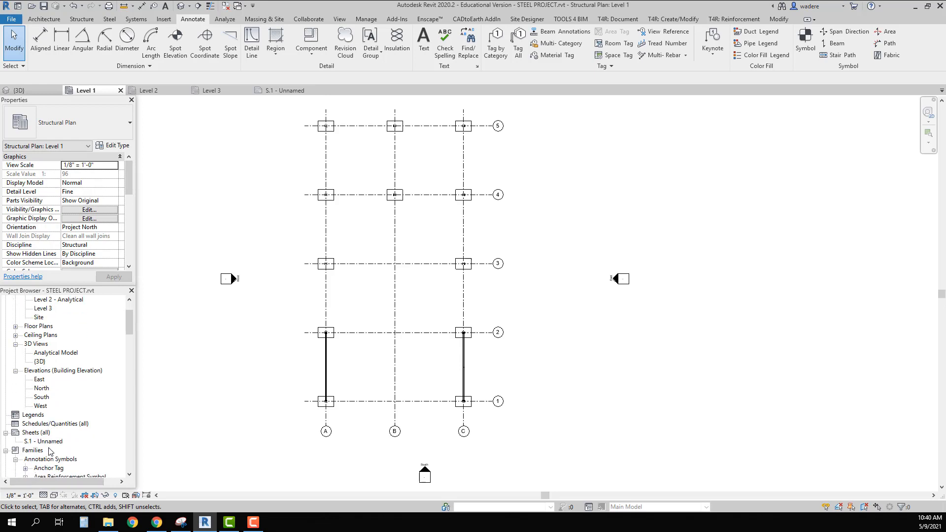
double_click(48, 442)
scroll(89, 373, up, 3)
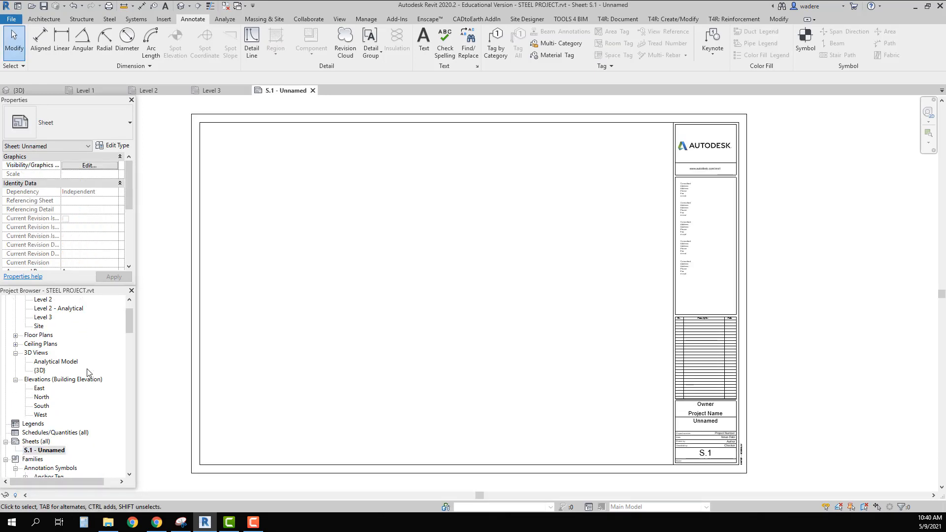
click(45, 318)
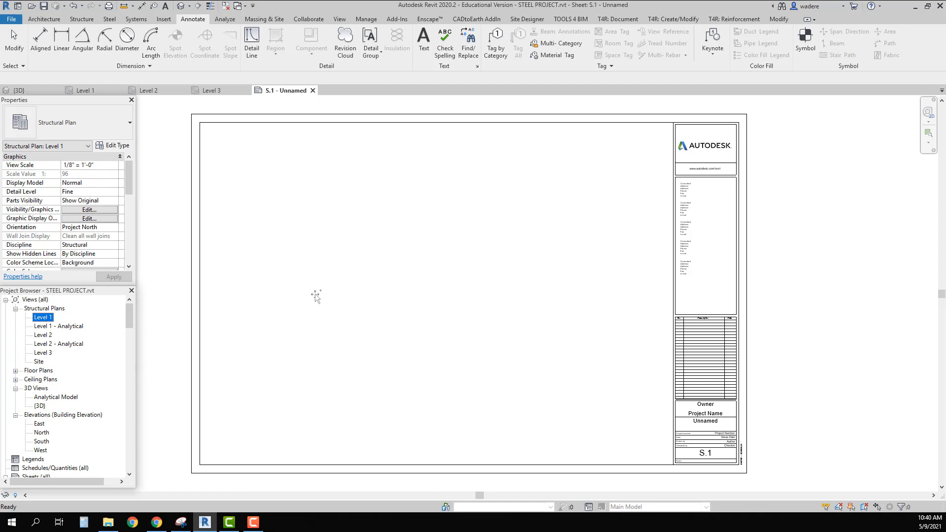
drag(42, 317, 346, 291)
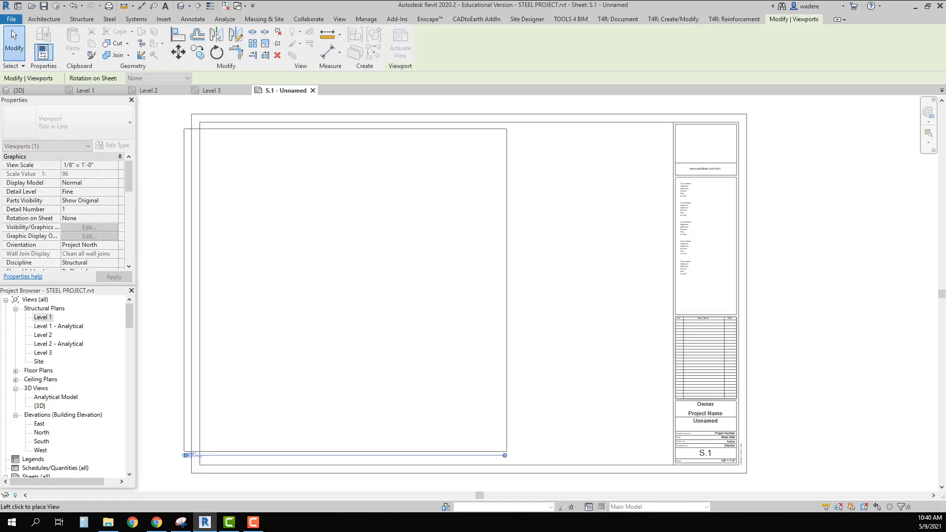
click(377, 297)
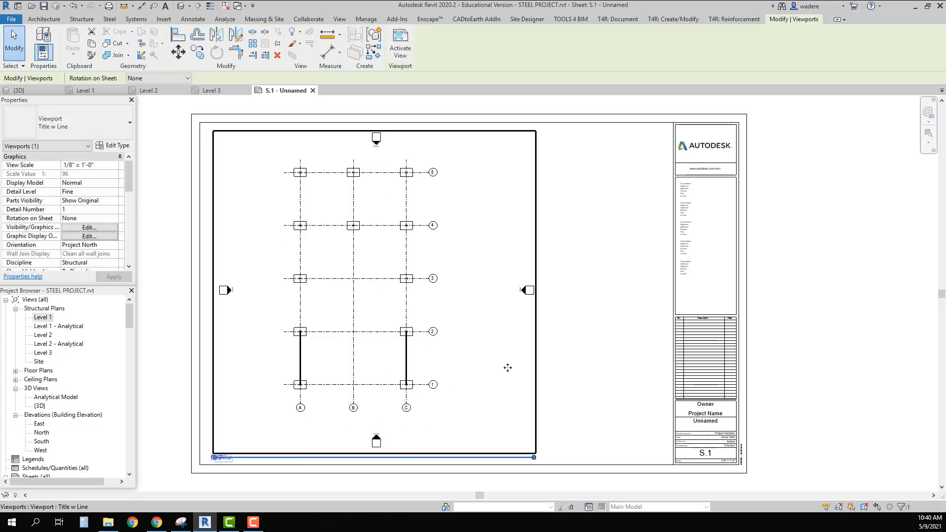
click(649, 323)
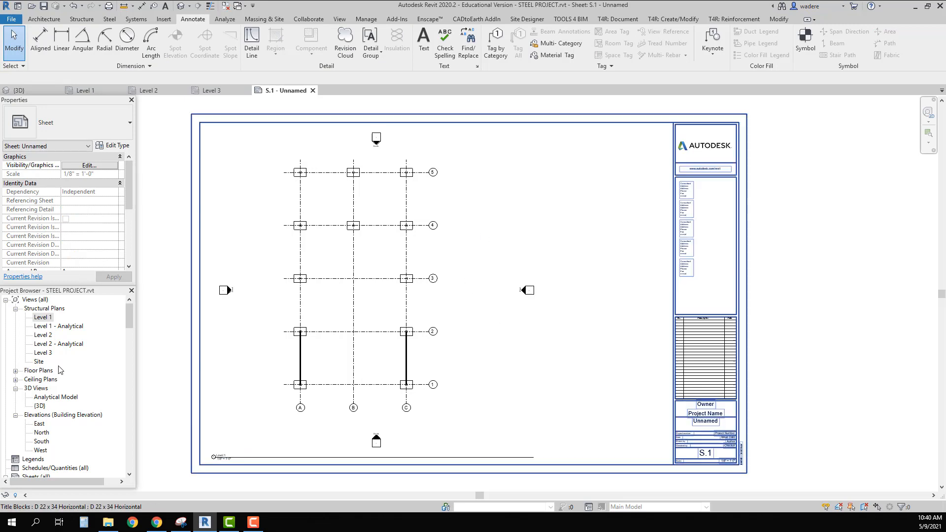
- In the Level 1 structural plan, add a continuous aligned dimension string across grids A, B and C, just above their bubbles
double_click(45, 318)
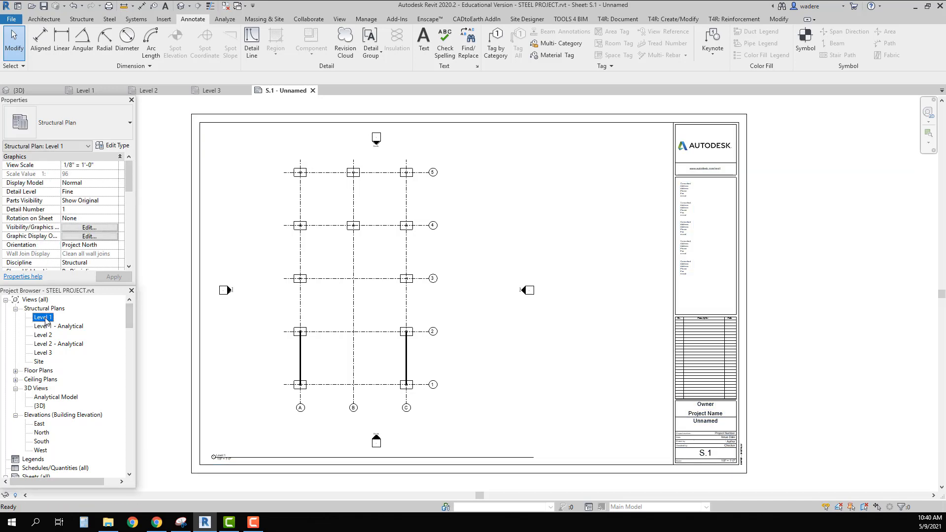
drag(434, 369, 383, 359)
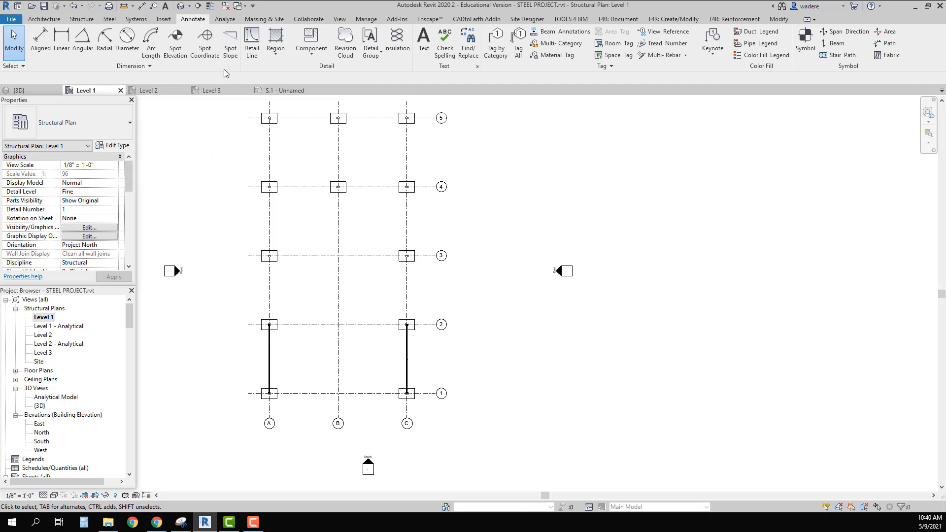
click(40, 55)
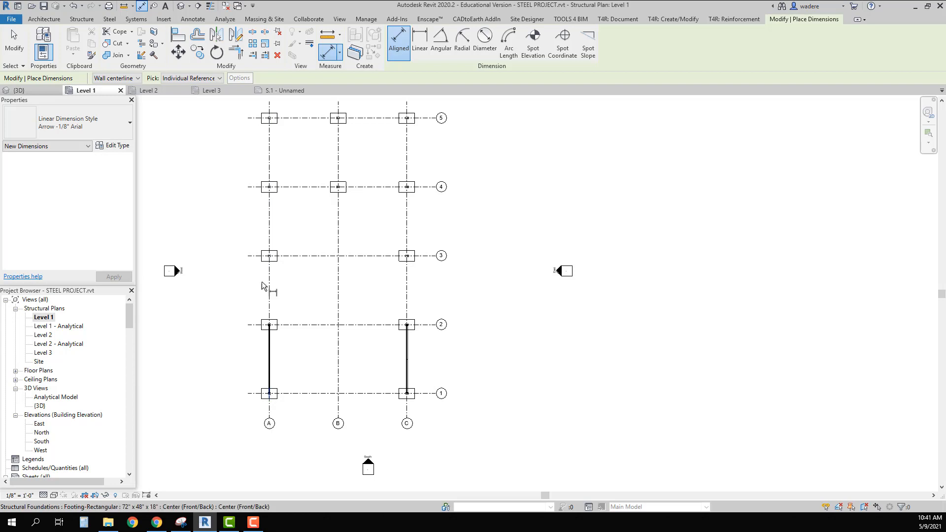
scroll(285, 416, up, 3)
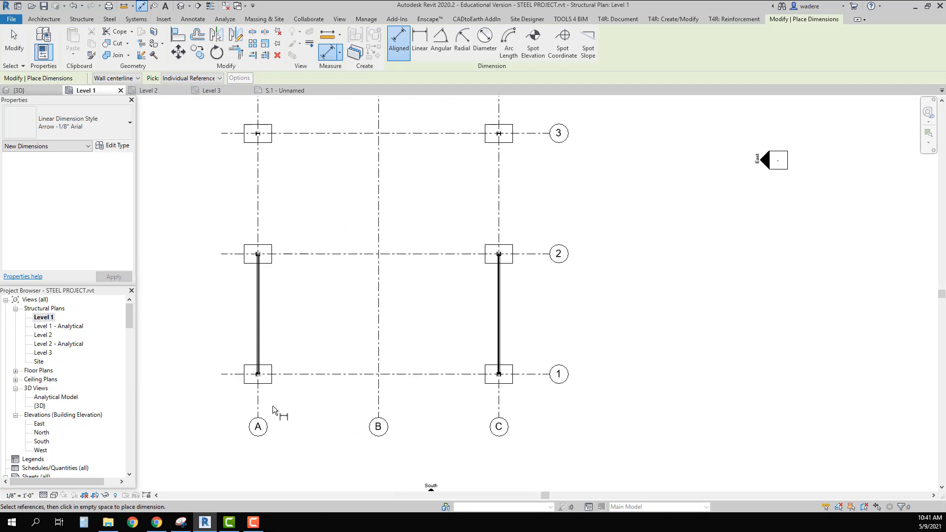
click(259, 407)
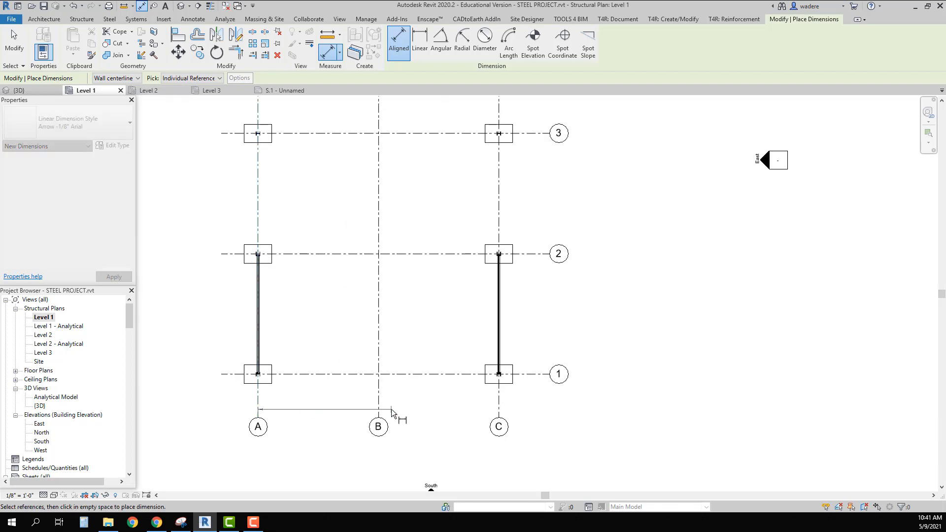
click(379, 411)
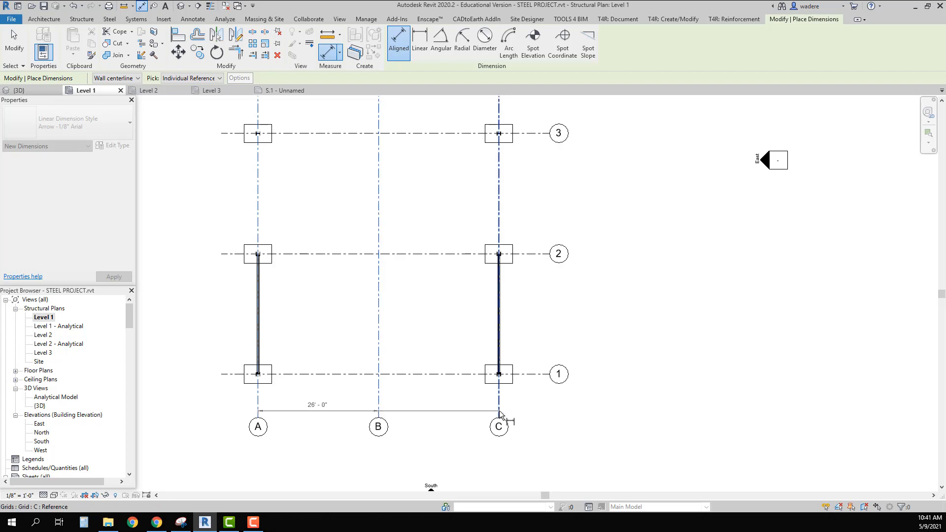
click(500, 414)
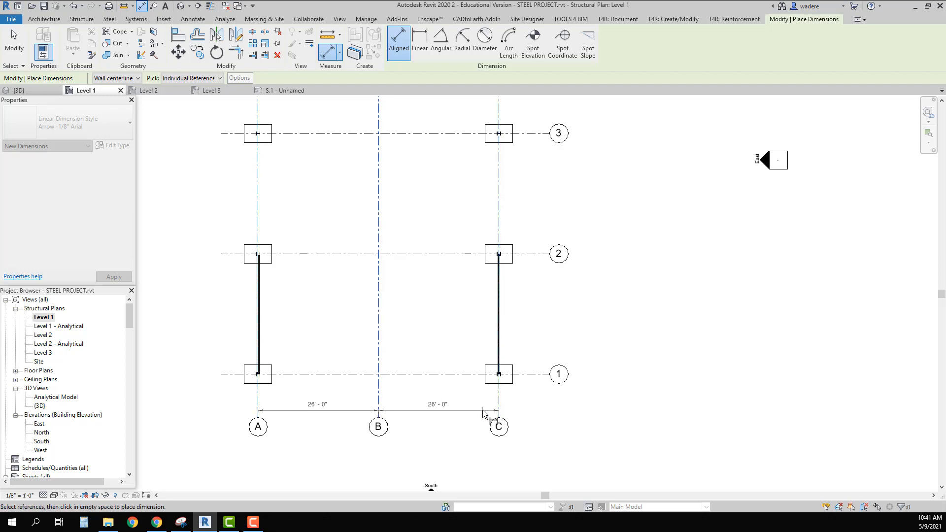
click(484, 415)
- Add a continuous aligned dimension string across grids 1 to 5, just outside the footings along grid A
scroll(249, 394, down, 5)
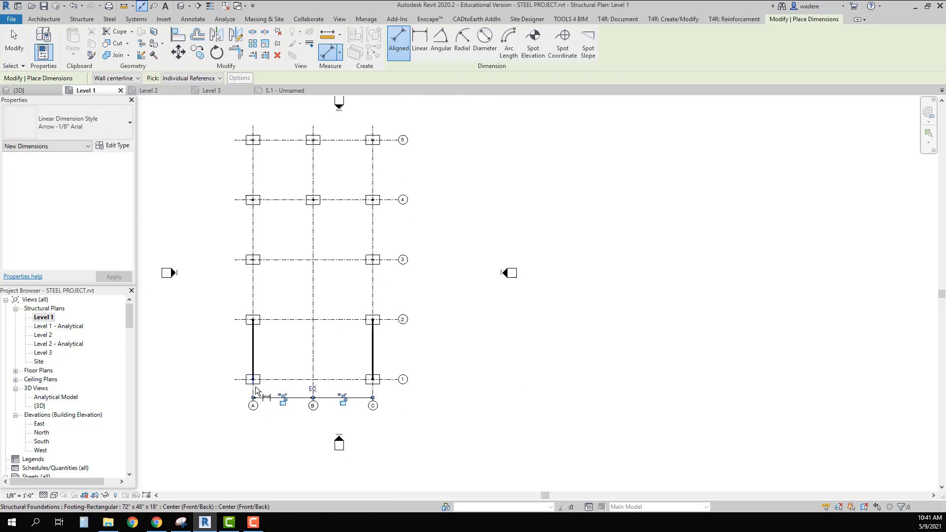
scroll(301, 370, up, 3)
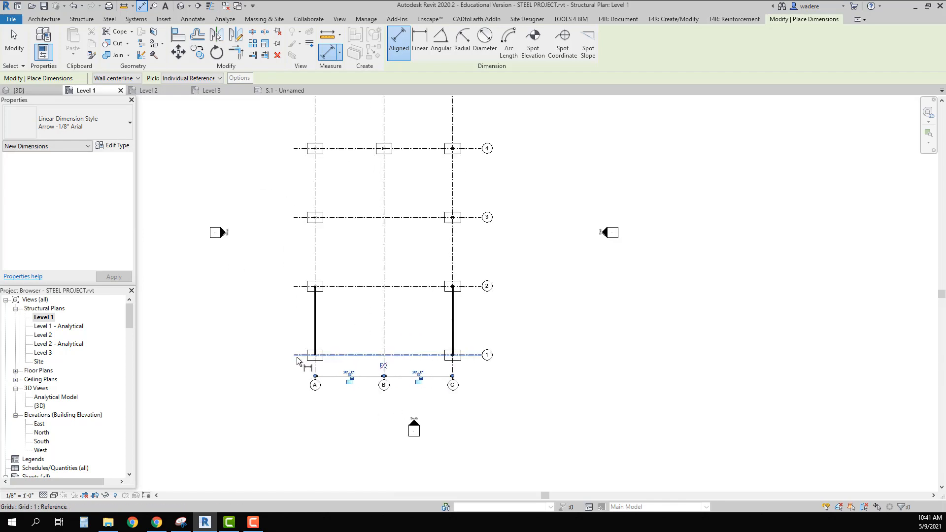
click(302, 355)
click(298, 287)
click(299, 218)
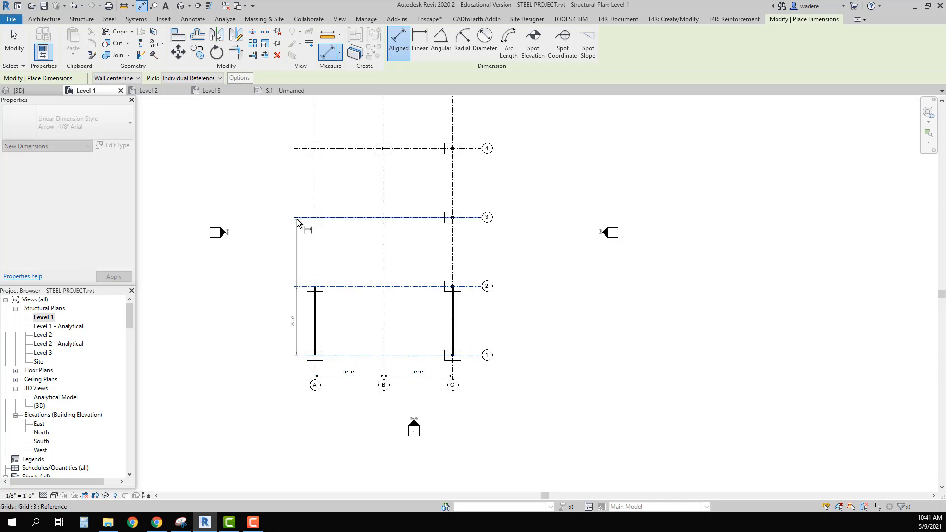
middle_drag(296, 194, 280, 253)
click(283, 276)
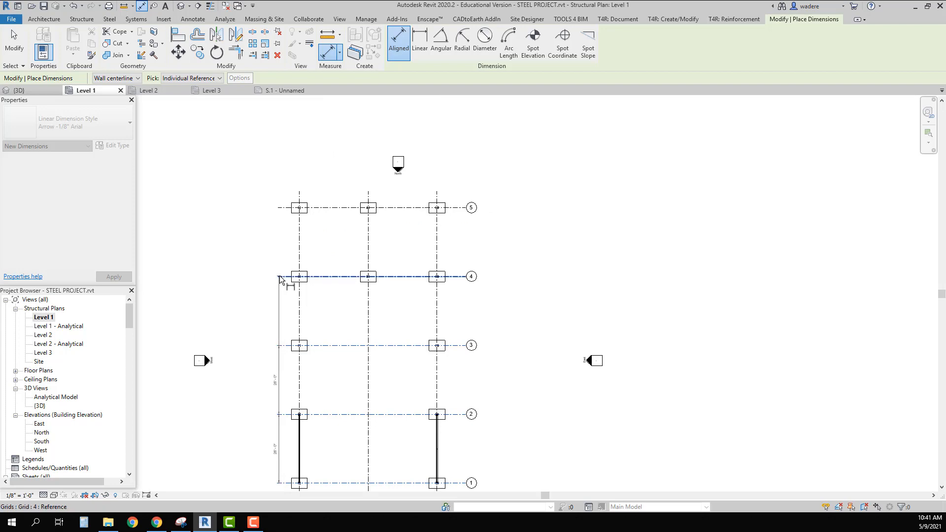
click(284, 207)
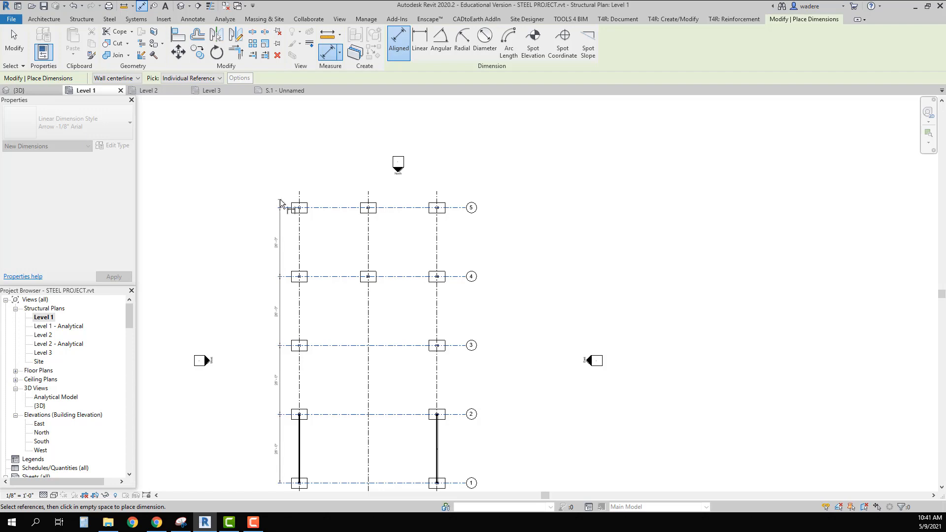
click(280, 199)
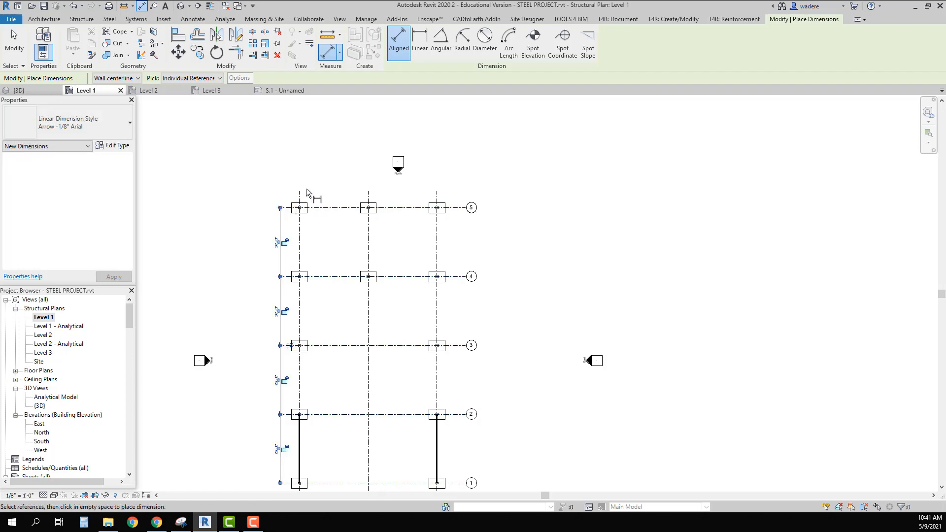
- Add a continuous aligned dimension string across grids A, B and C, just above the footings on grid 5
click(300, 200)
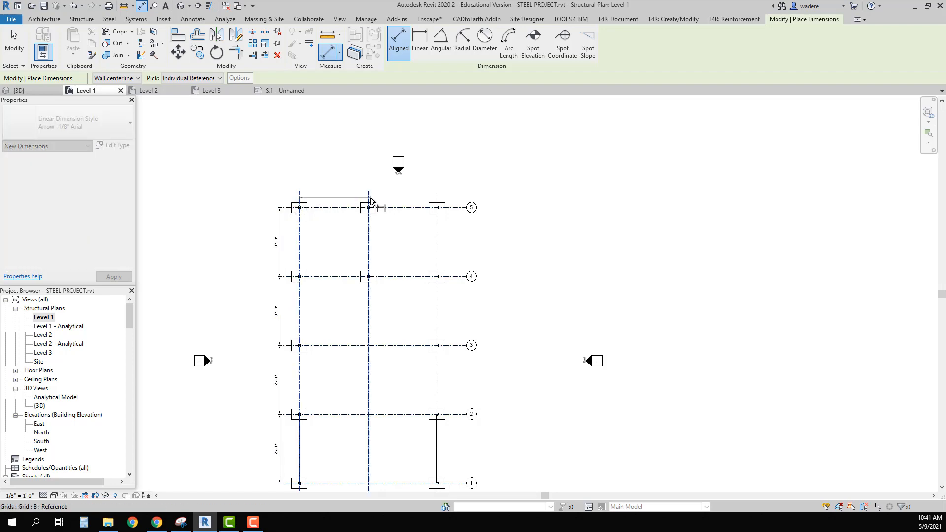
click(370, 198)
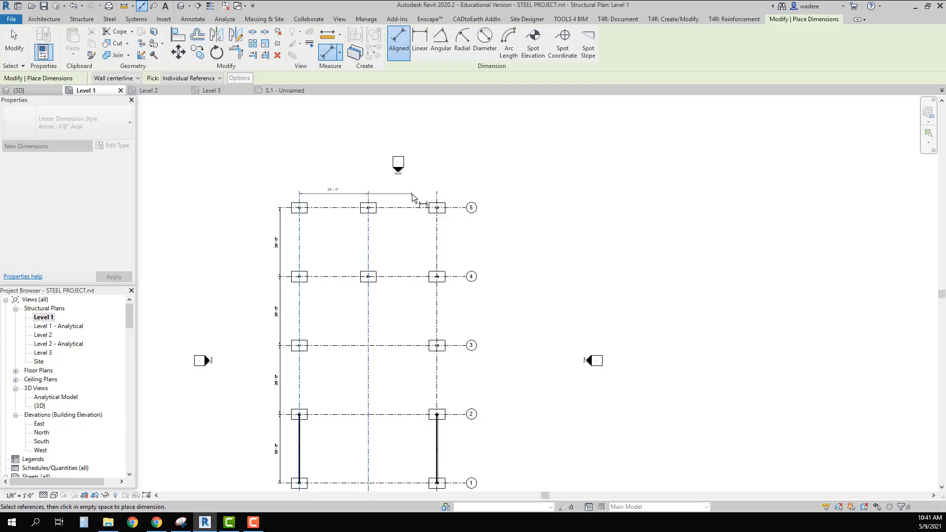
click(438, 197)
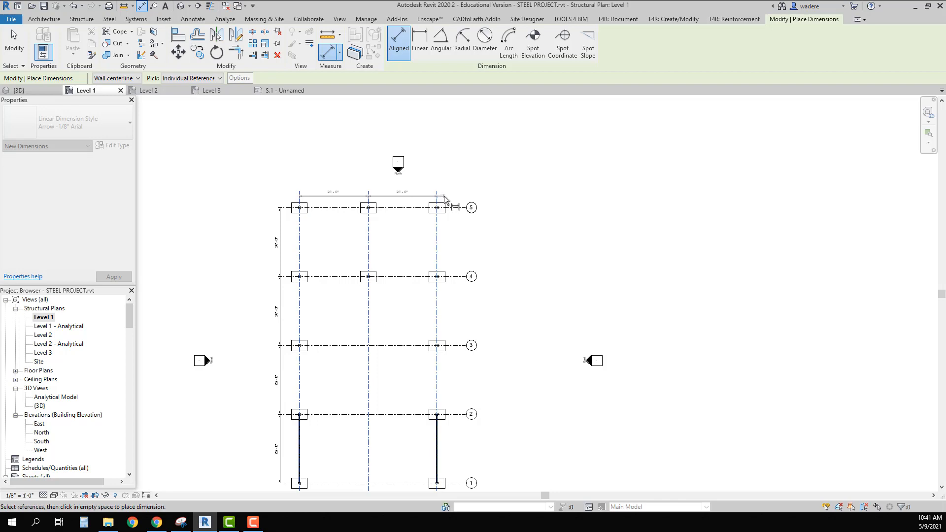
click(445, 199)
key(Escape)
key(Escape)
- Add a continuous aligned dimension string across grids 1 to 5, between the grid C footings and the grid bubbles
scroll(306, 211, up, 3)
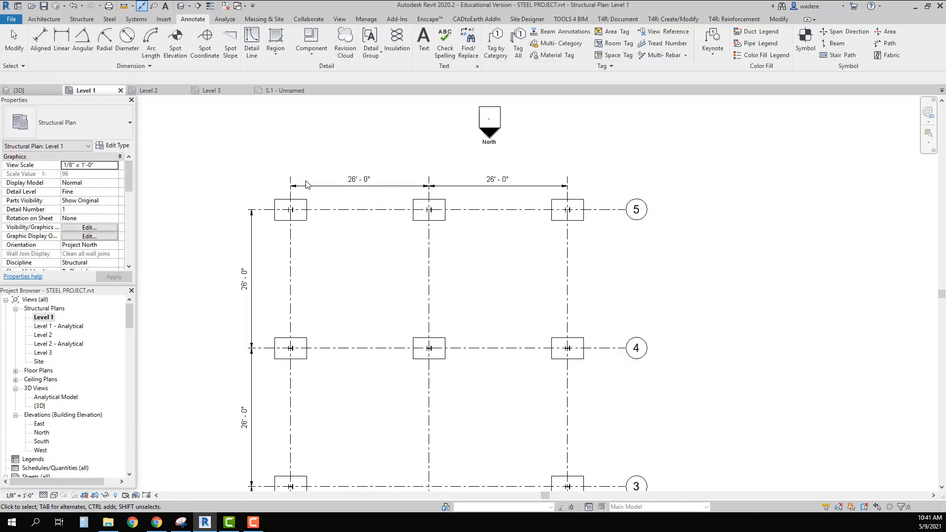
scroll(552, 264, down, 3)
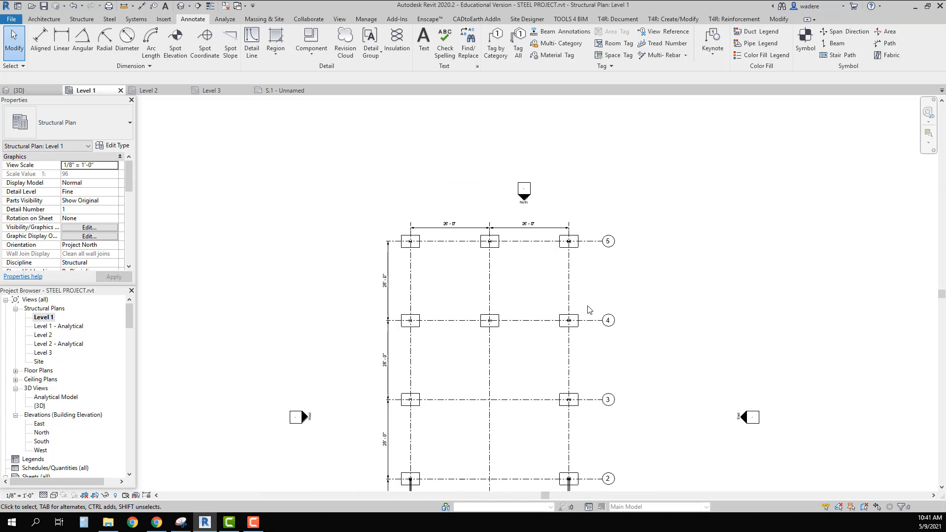
middle_drag(590, 310, 351, 224)
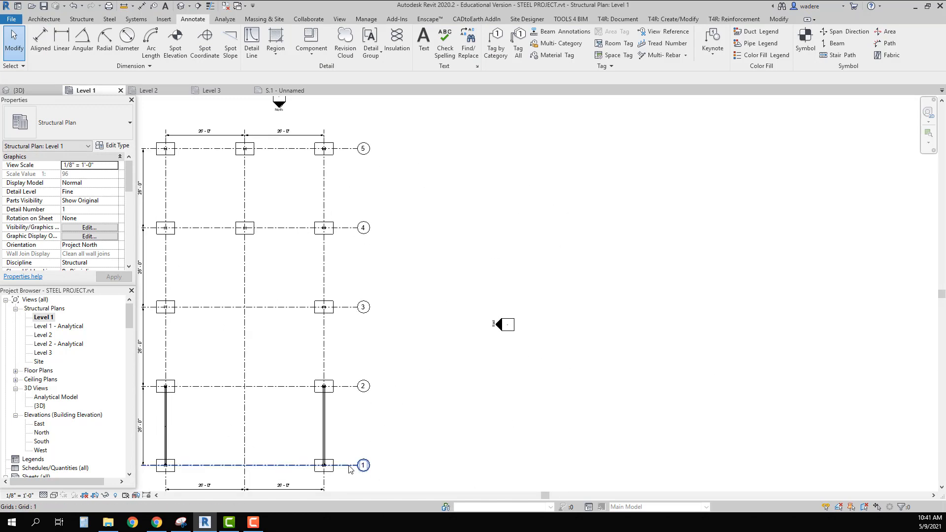
click(349, 466)
key(Escape)
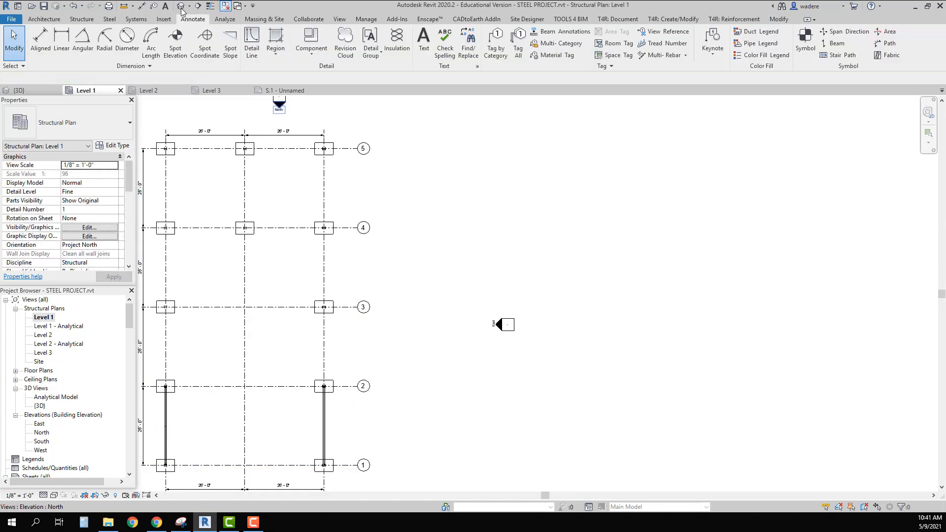
click(48, 48)
click(347, 467)
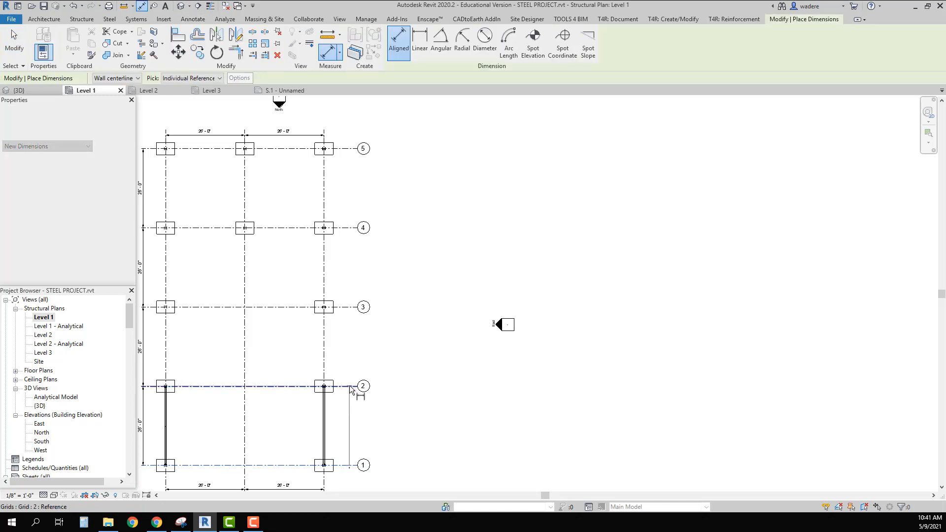
click(350, 387)
click(351, 307)
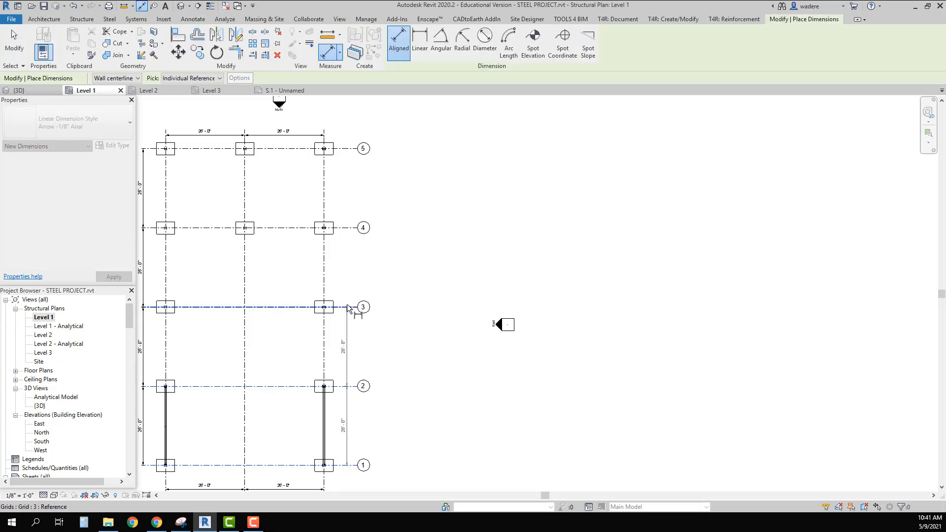
click(351, 229)
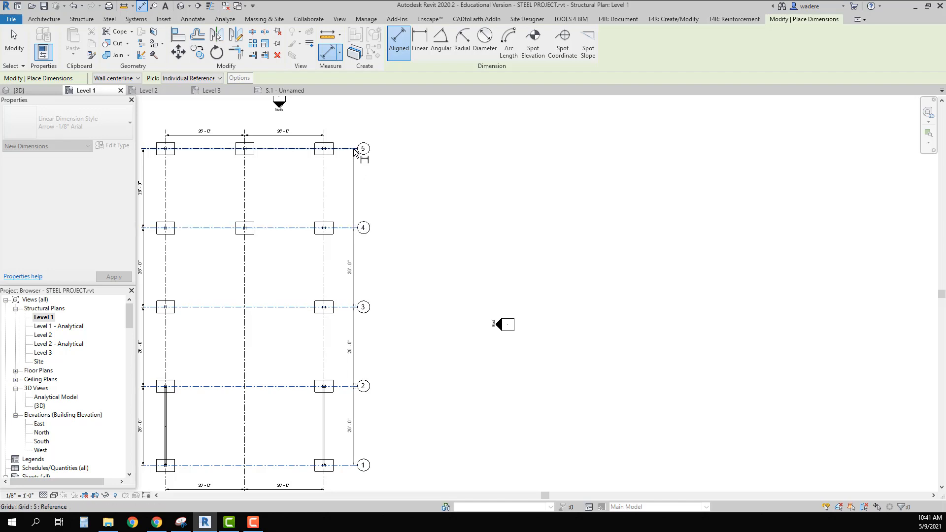
click(355, 152)
click(365, 163)
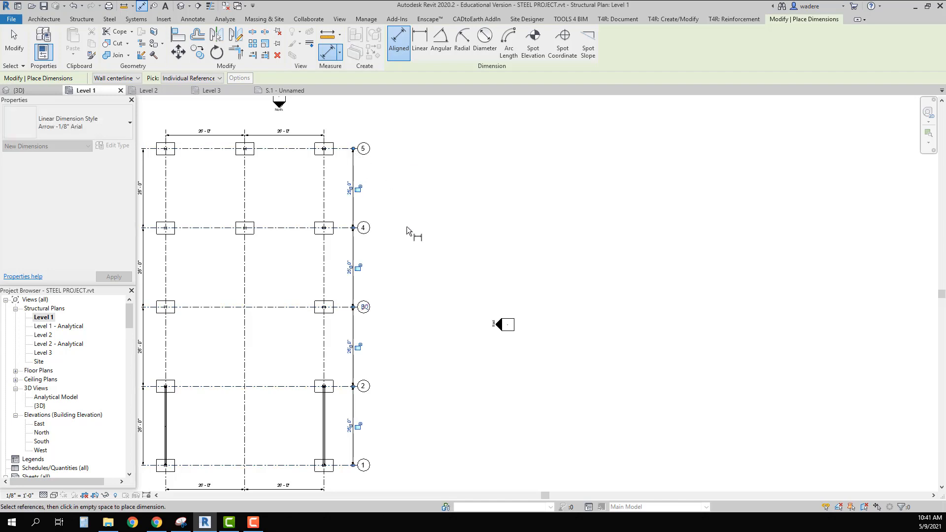
scroll(407, 231, down, 2)
key(Escape)
key(Escape)
- Add a continuous aligned dimension string to the side edges of the three footings on grid 5, placed just above the footings
middle_drag(398, 301, 458, 263)
scroll(372, 241, up, 1)
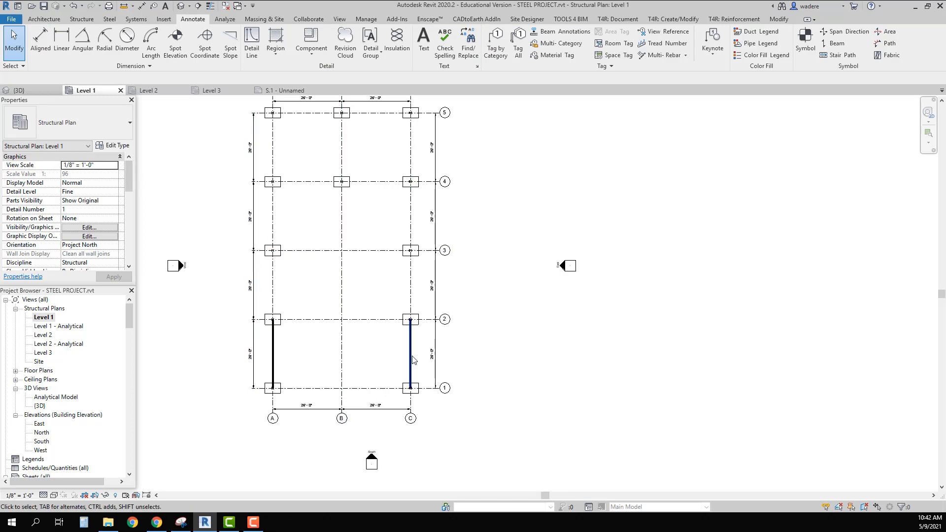
middle_drag(419, 242, 368, 313)
scroll(272, 179, up, 3)
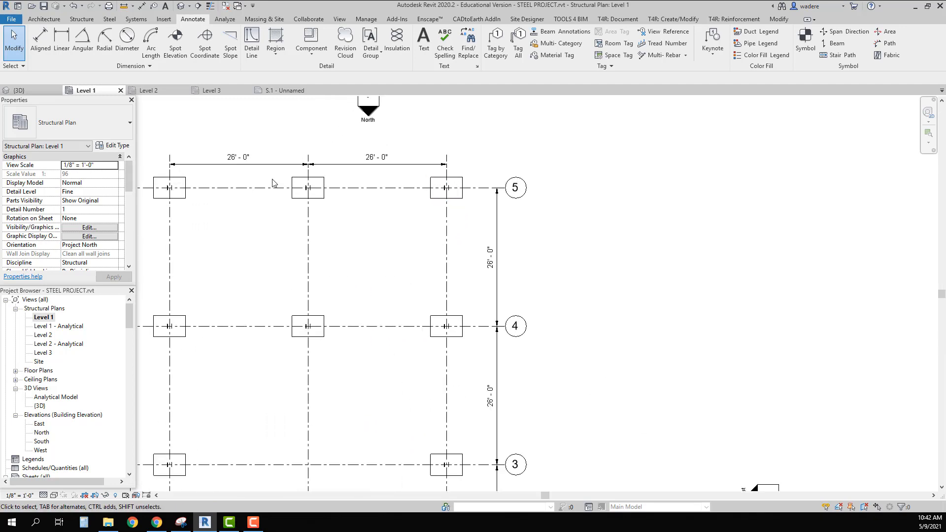
middle_drag(328, 205, 437, 215)
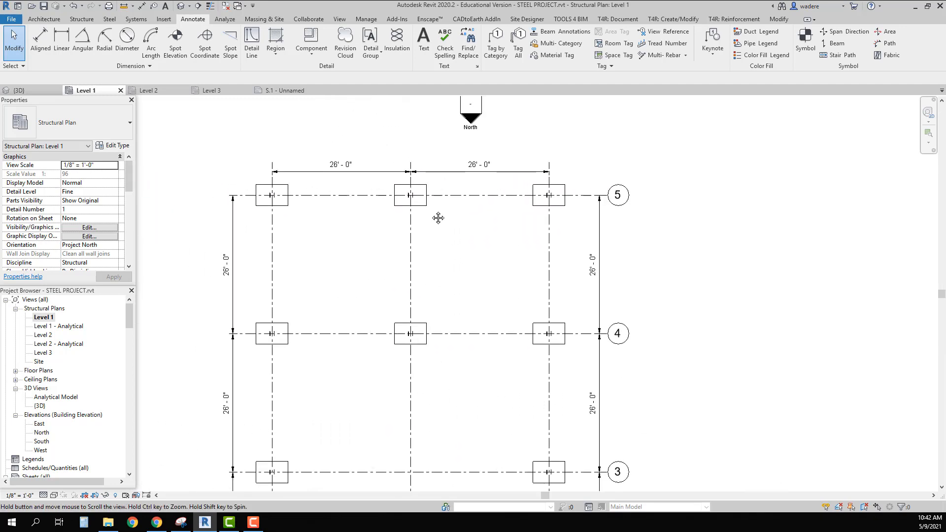
click(45, 58)
scroll(240, 176, up, 2)
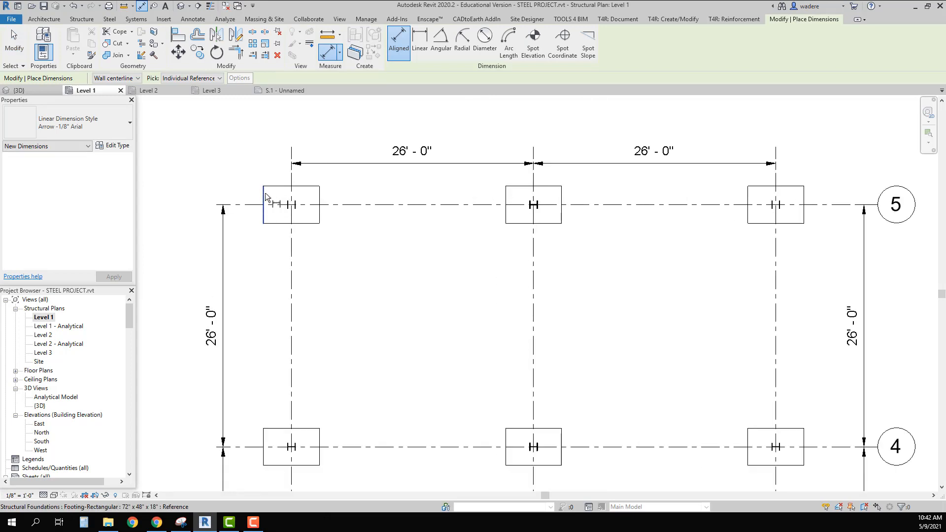
scroll(263, 199, up, 2)
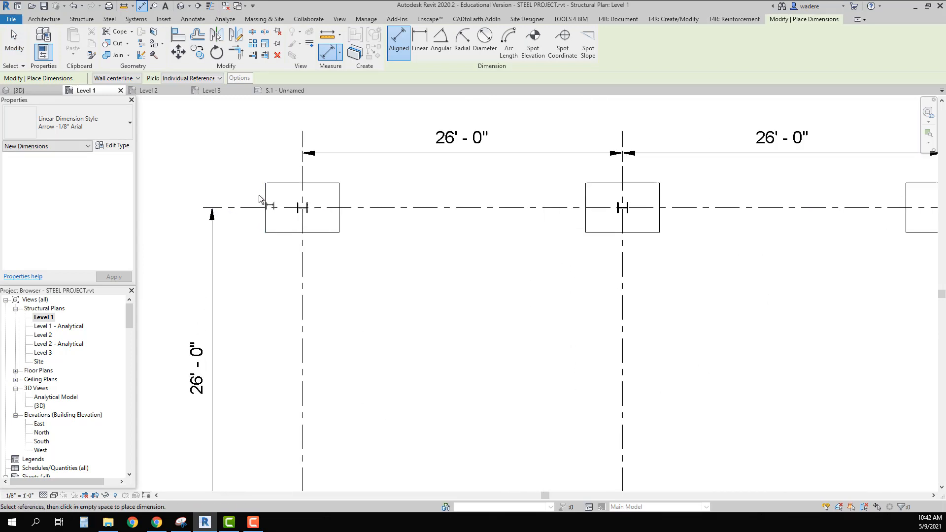
click(263, 192)
scroll(311, 197, up, 1)
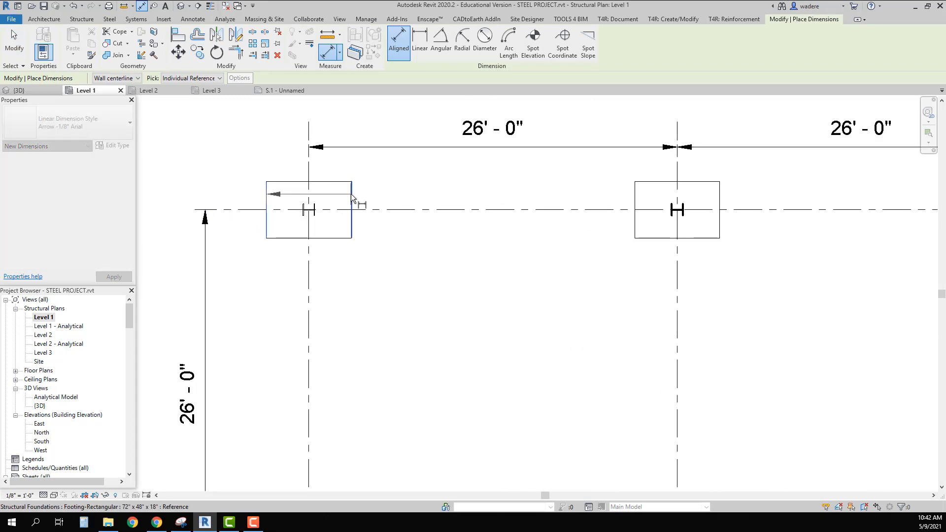
click(353, 195)
middle_drag(516, 201, 272, 240)
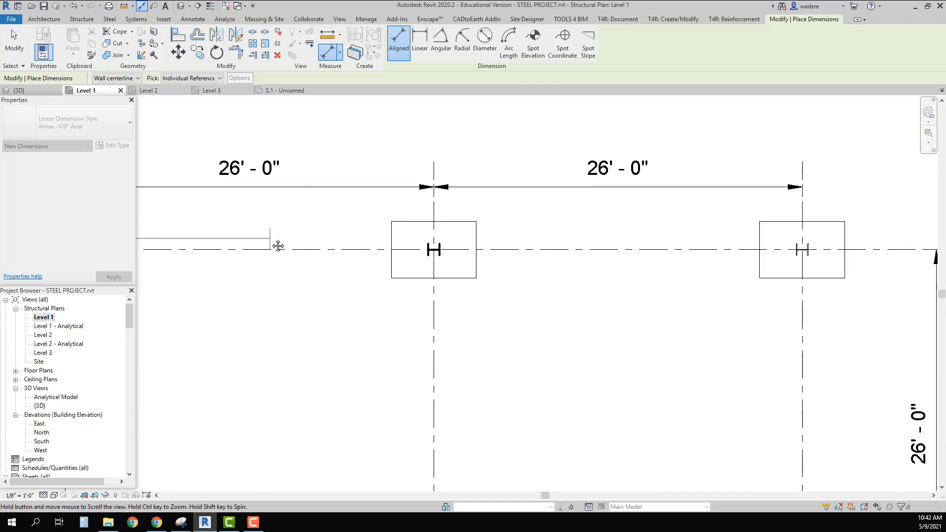
click(477, 243)
middle_drag(680, 217, 401, 242)
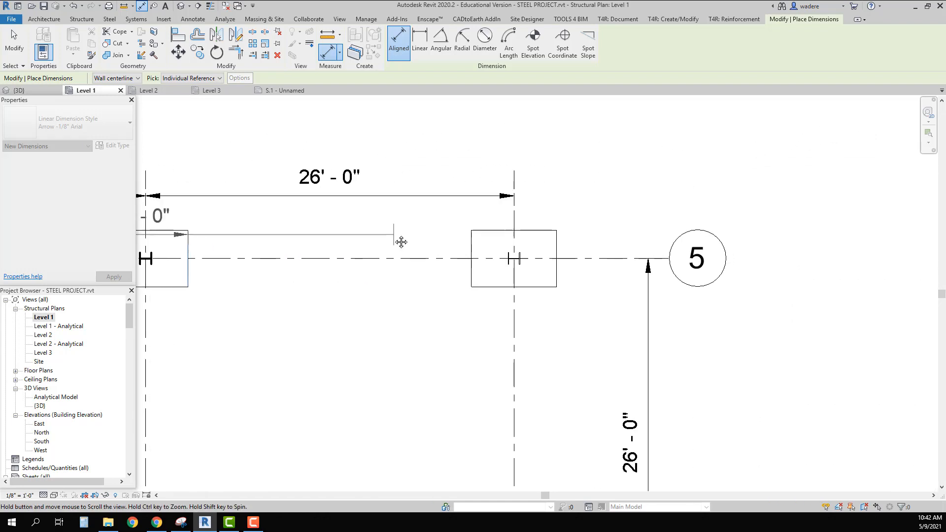
click(472, 246)
click(558, 245)
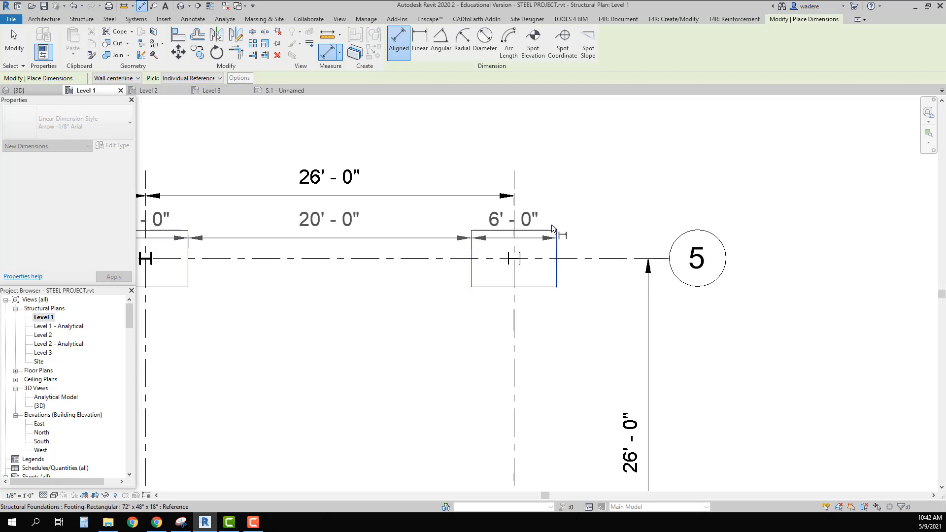
click(554, 212)
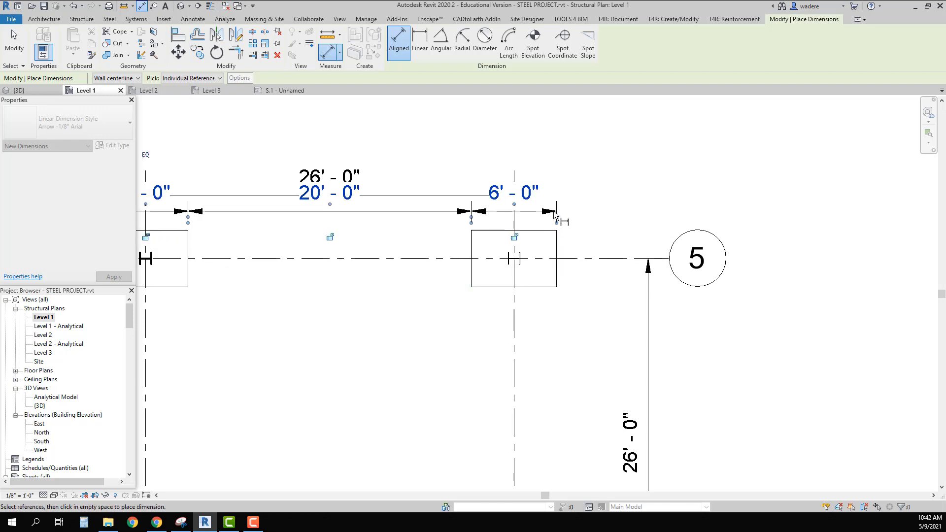
key(Escape)
key(Escape)
- Move the grid A–C dimension string on the grid 5 side up so it clears the footing dimension string
scroll(377, 238, down, 3)
middle_drag(379, 239, 646, 238)
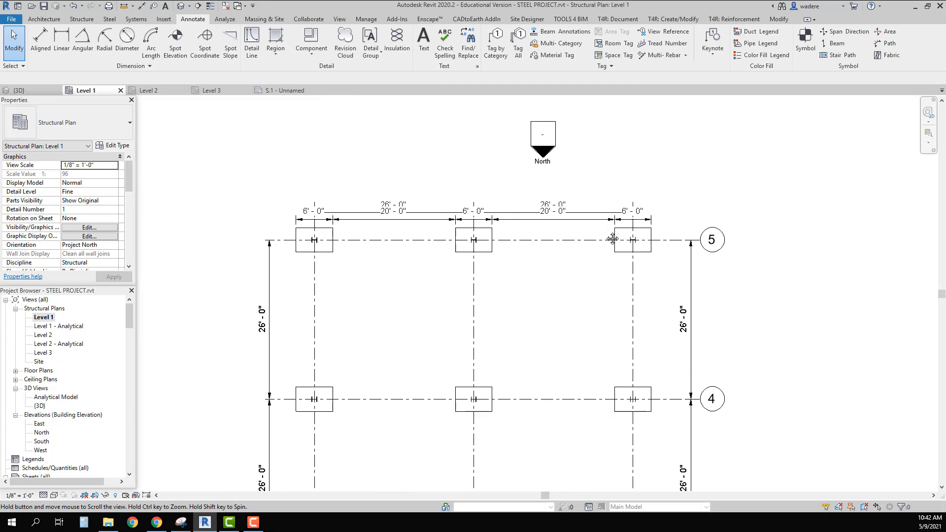
scroll(407, 223, up, 3)
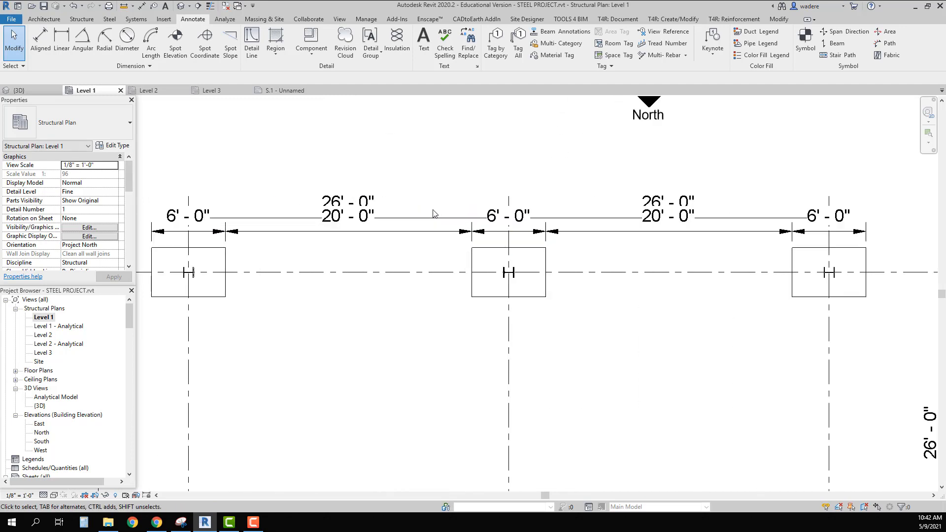
click(406, 221)
mouse_move(408, 217)
mouse_down()
mouse_move(410, 197)
mouse_move(416, 205)
mouse_move(407, 203)
mouse_up()
click(470, 288)
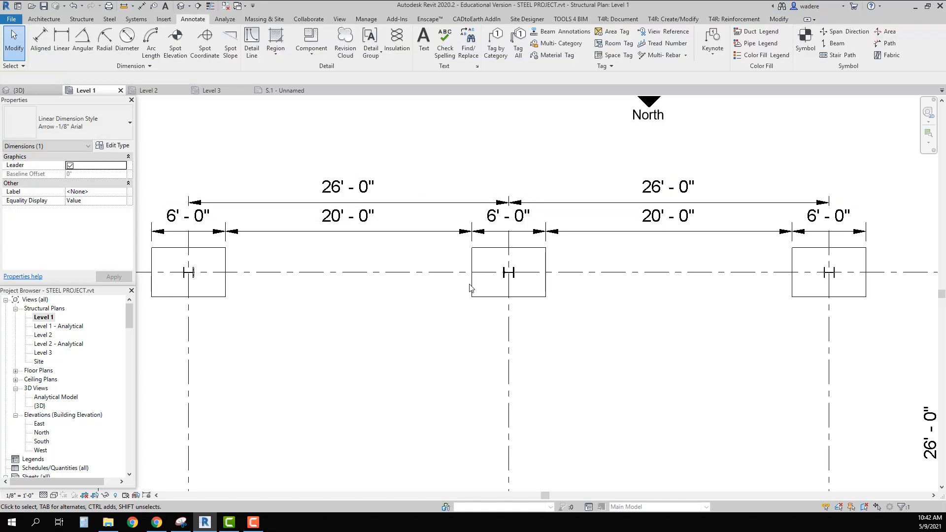
- Extend the upper ends of grids A, B and C upward and lower their dimension string slightly below the line ends
click(189, 311)
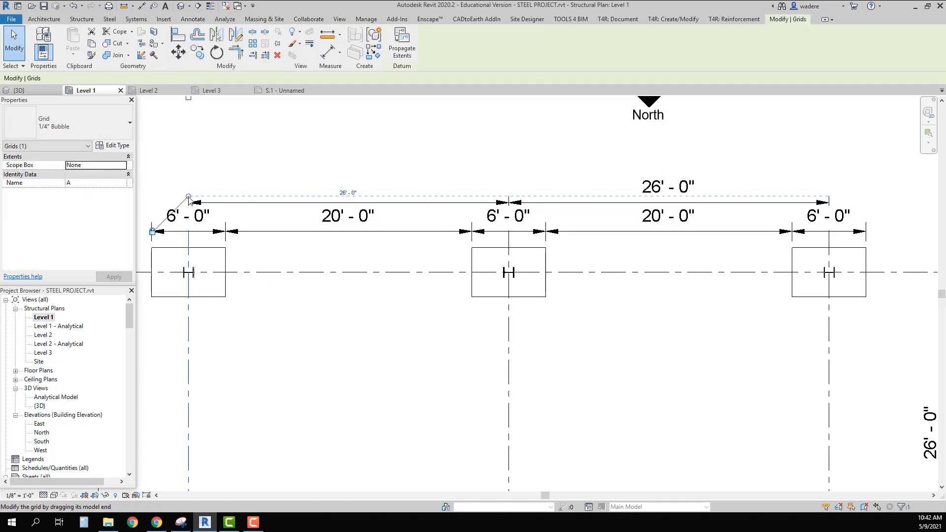
drag(189, 199, 191, 172)
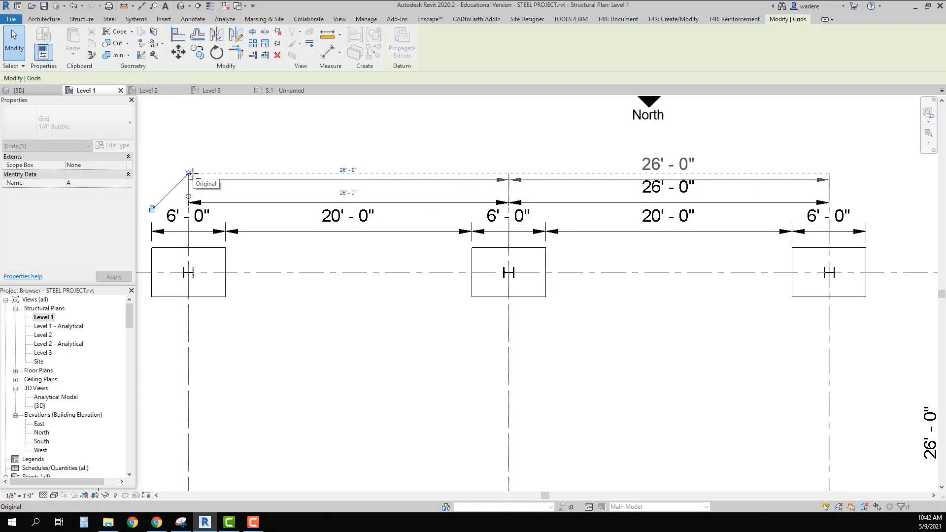
click(353, 186)
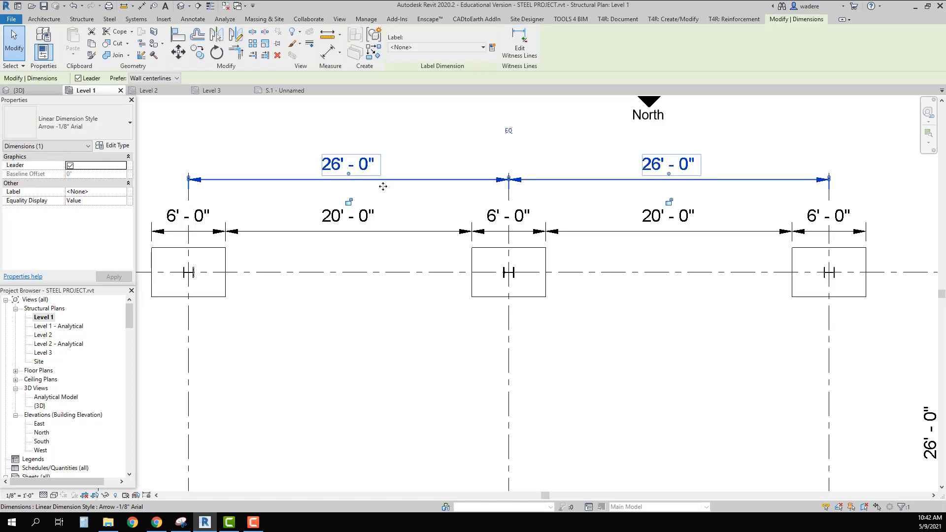
drag(382, 185, 383, 194)
click(205, 152)
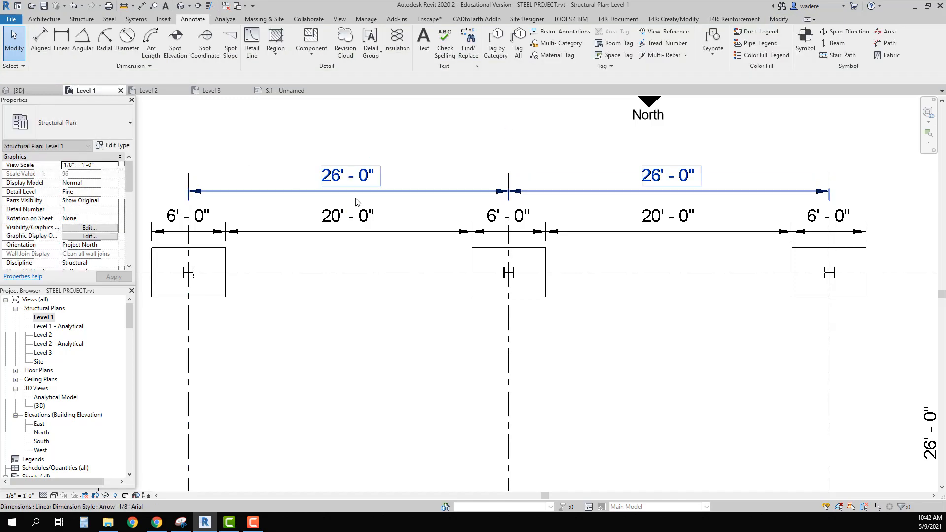
scroll(359, 203, down, 4)
scroll(377, 282, down, 1)
middle_drag(399, 299, 374, 189)
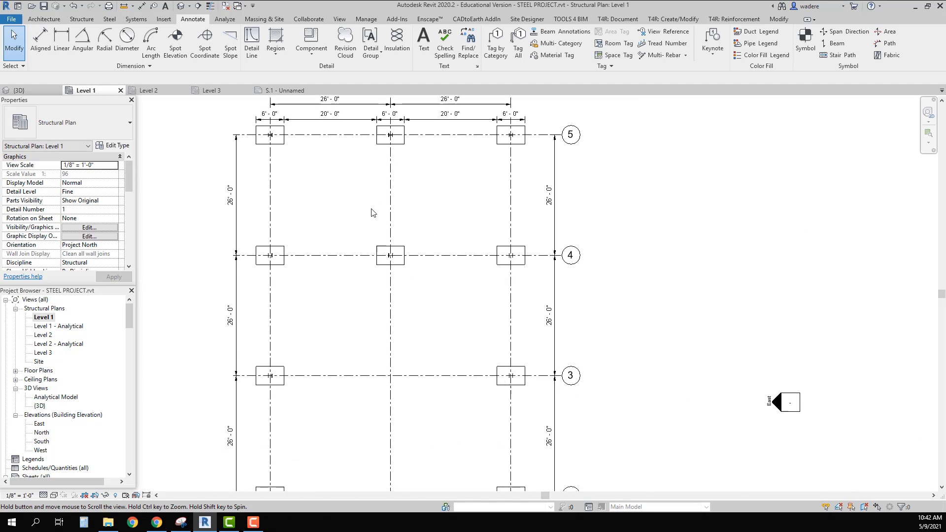
- Add a continuous aligned dimension string to the side edges of the two footings on grid 1, between the footings and the grid A–C dimension string
scroll(340, 350, down, 2)
middle_drag(342, 402, 321, 194)
scroll(298, 380, up, 3)
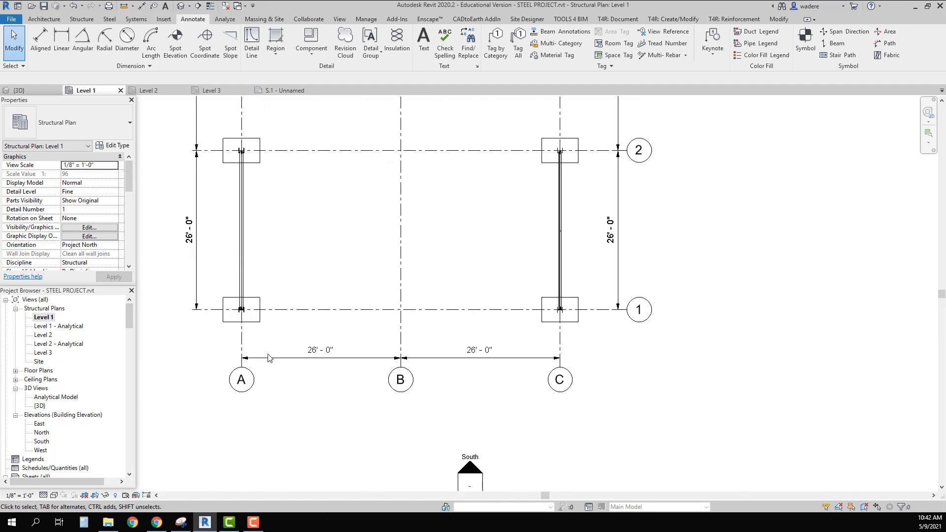
click(41, 42)
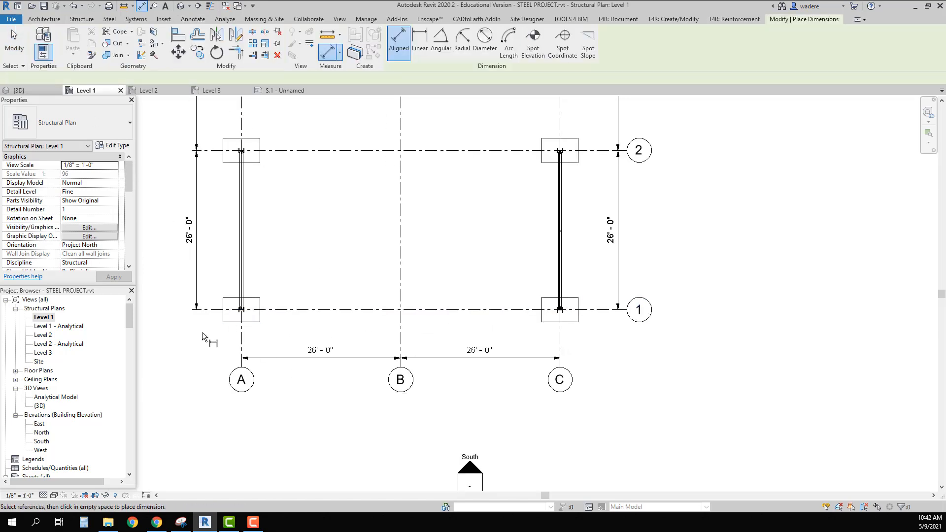
click(224, 317)
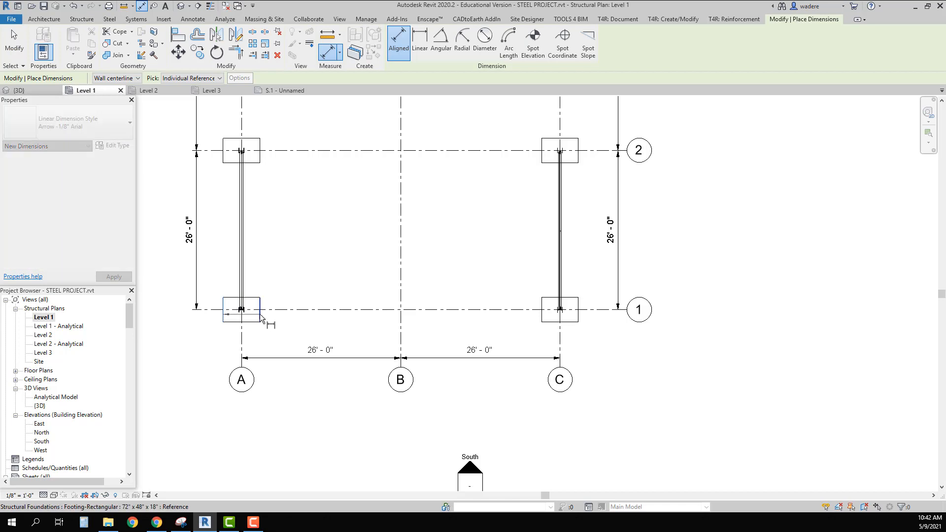
click(260, 318)
click(542, 317)
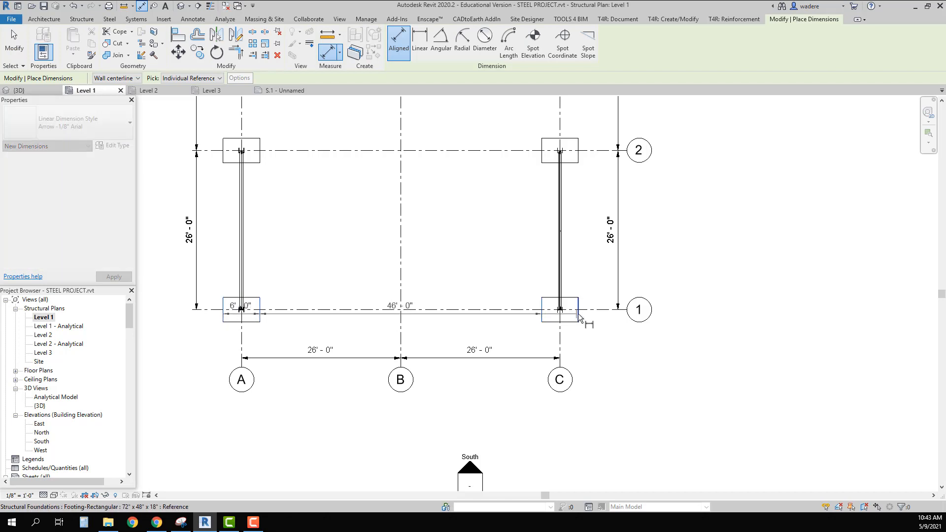
click(579, 315)
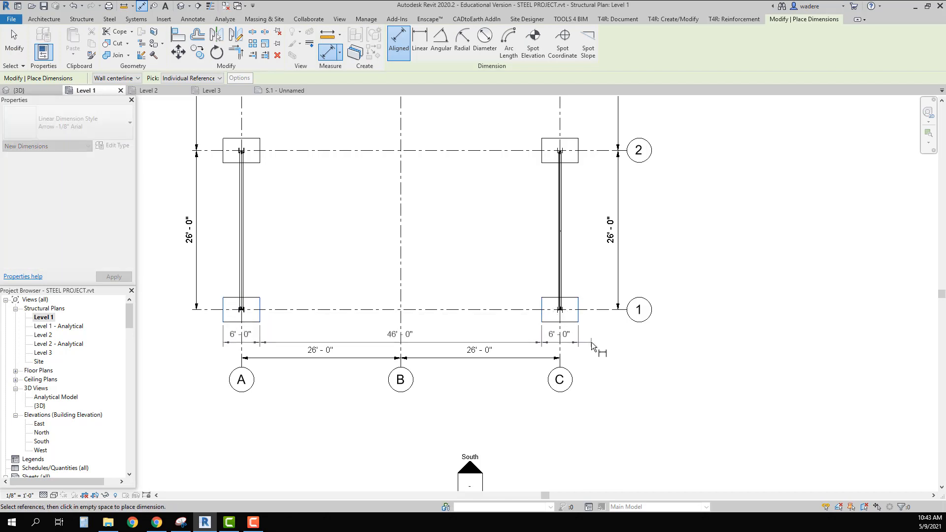
click(592, 340)
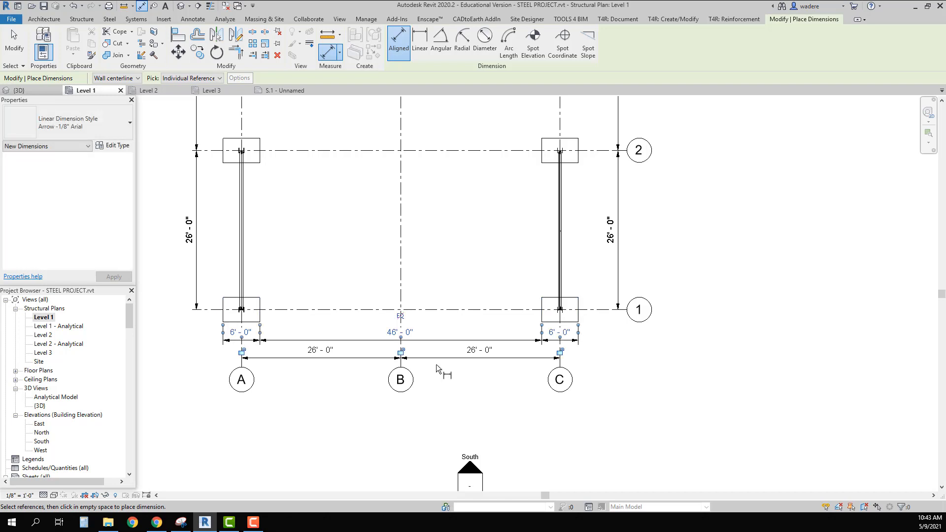
- Add a continuous aligned dimension string to the upper and lower edges of the five grid A footings, placed between the footings and the grid 1–5 string
scroll(302, 312, down, 4)
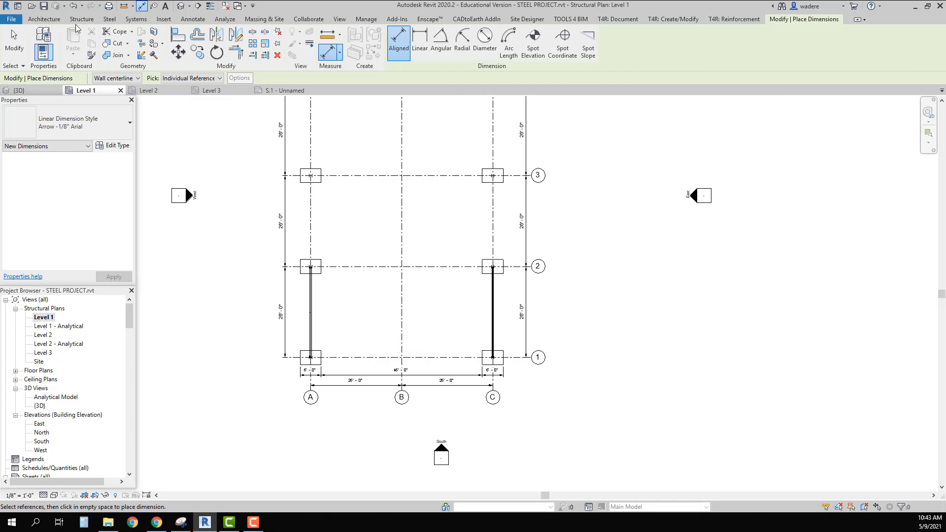
click(45, 19)
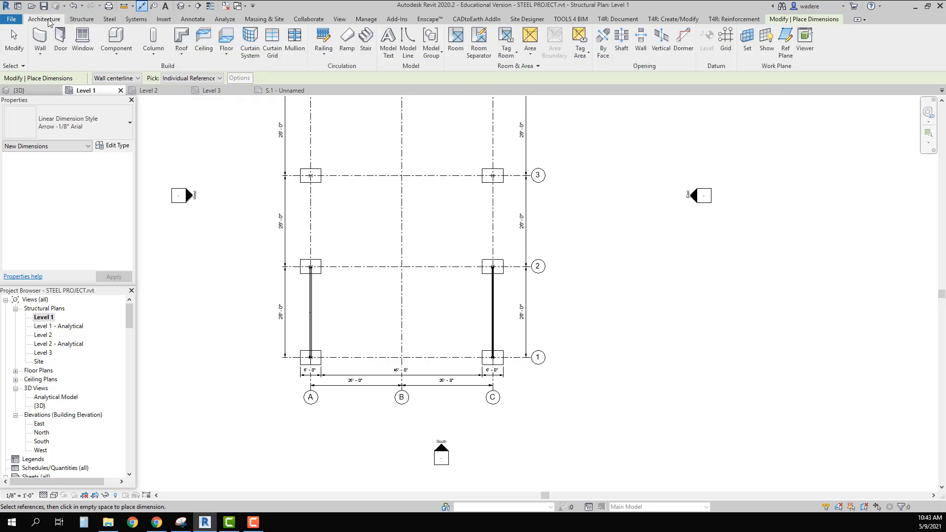
click(191, 20)
click(40, 42)
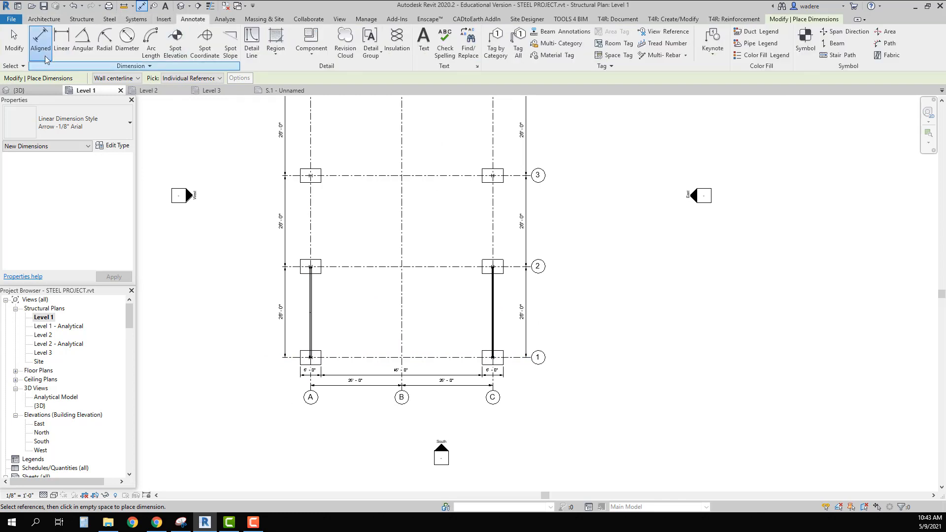
scroll(395, 207, down, 1)
scroll(393, 268, down, 1)
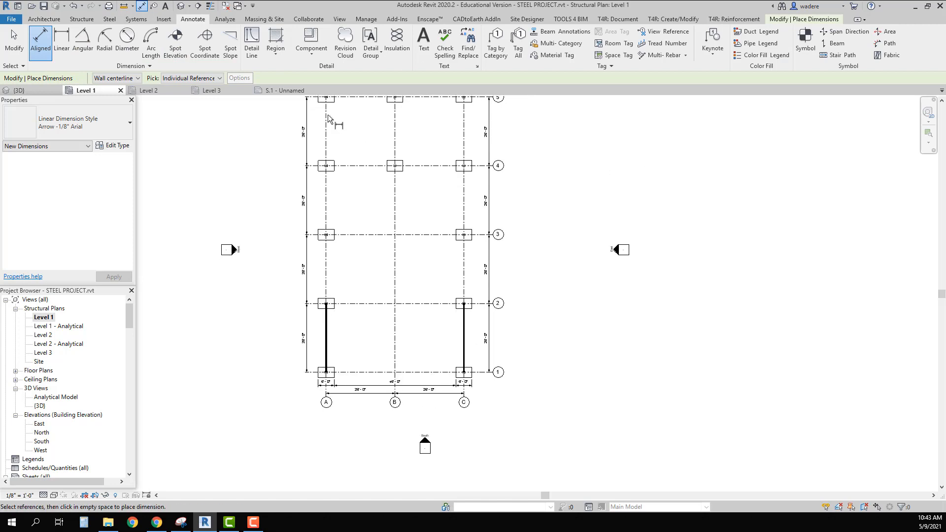
scroll(335, 369, up, 4)
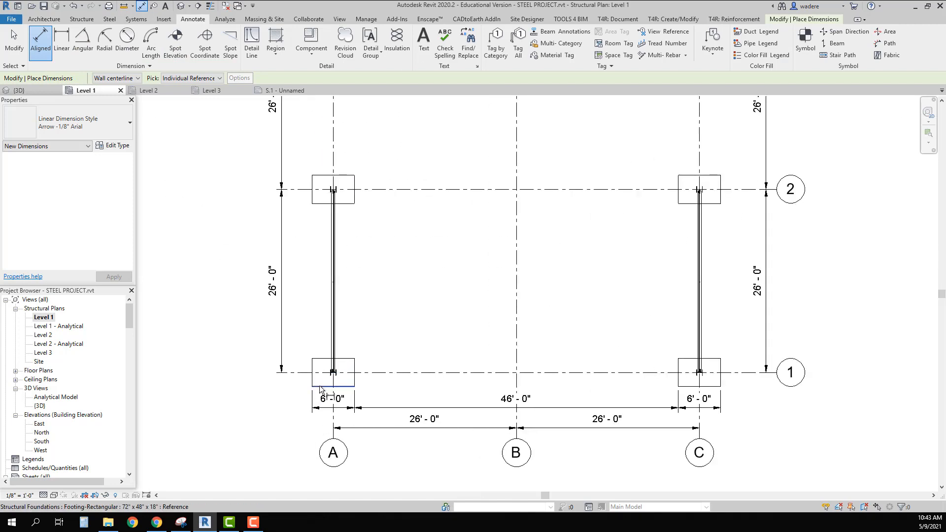
click(321, 388)
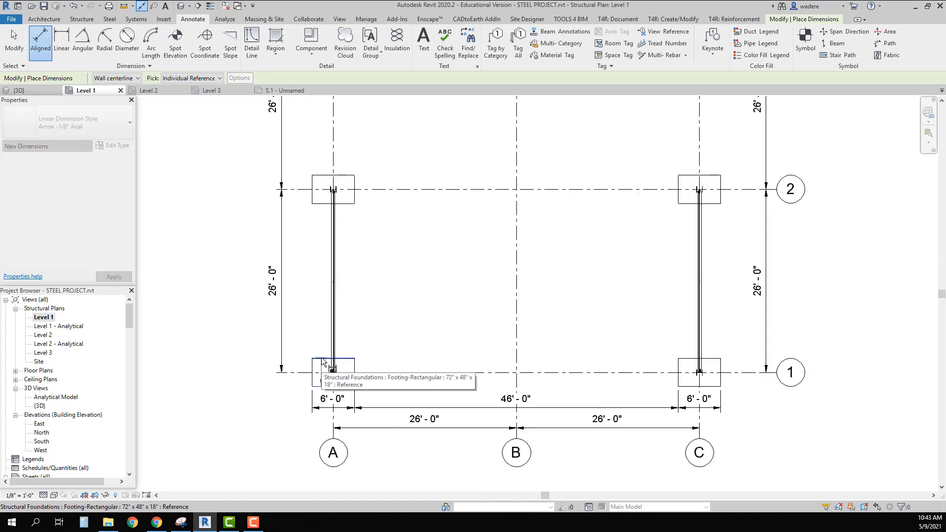
click(322, 360)
click(320, 206)
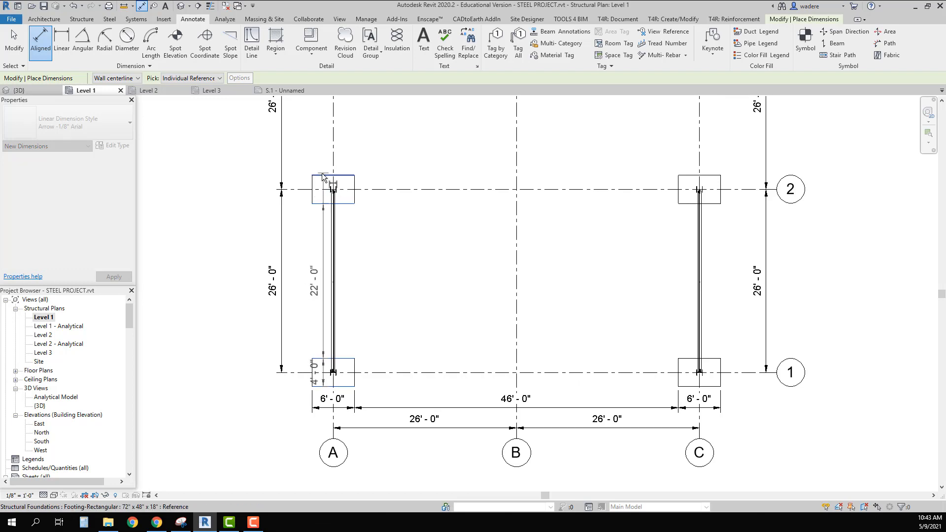
click(321, 175)
middle_drag(346, 112, 342, 317)
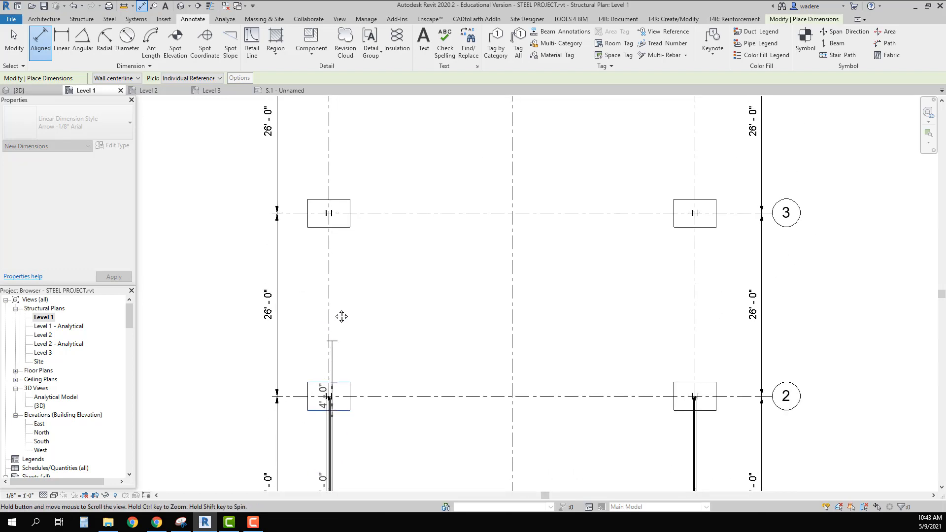
click(319, 227)
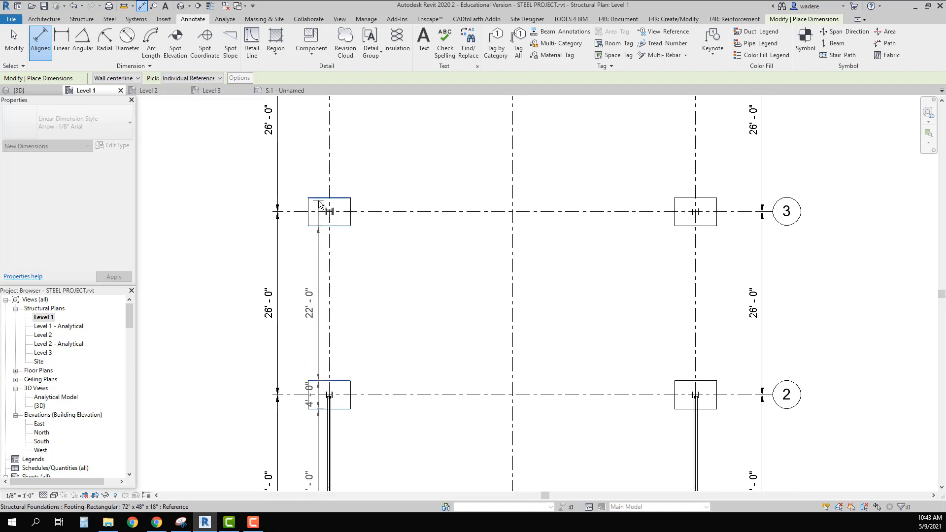
middle_drag(326, 114, 321, 312)
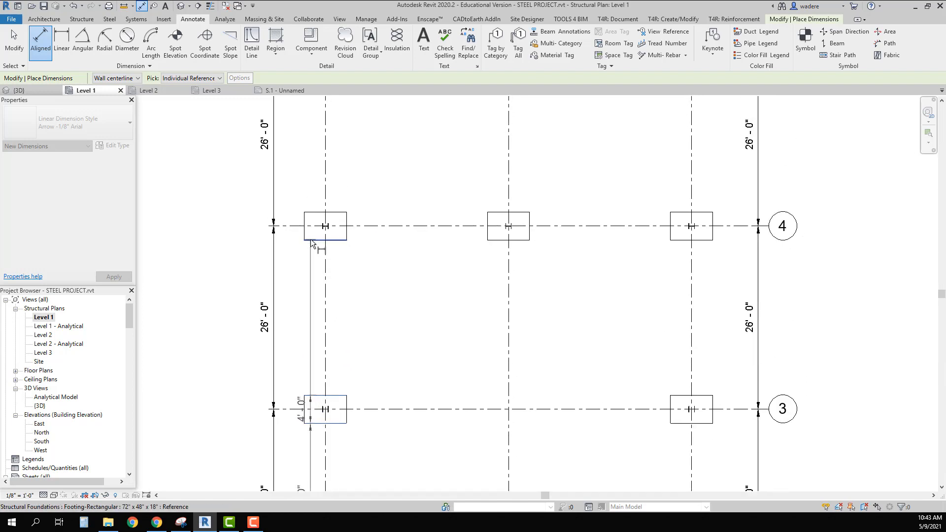
click(314, 217)
middle_drag(318, 143, 312, 338)
click(309, 254)
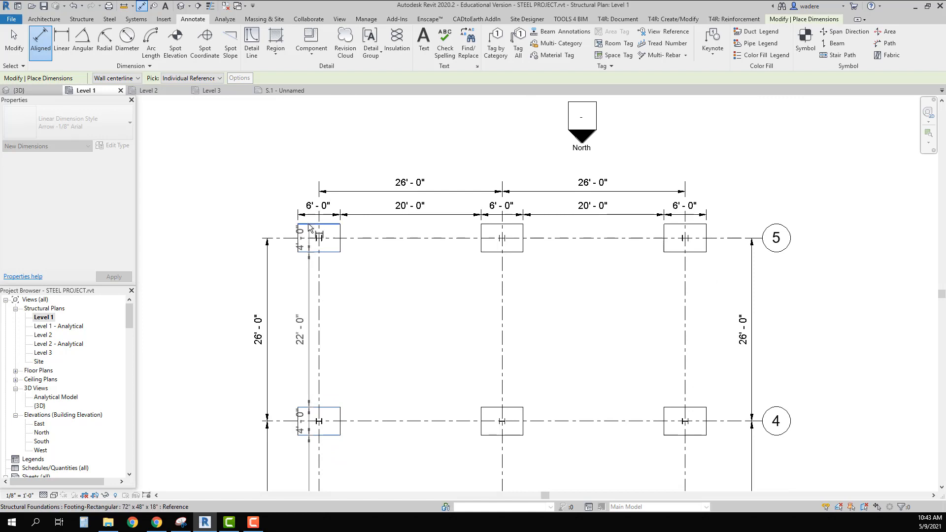
click(304, 225)
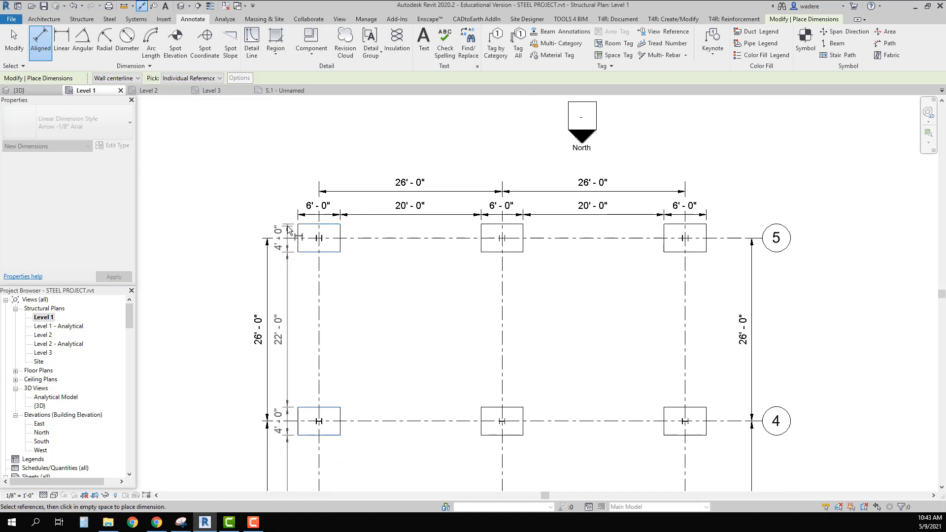
click(289, 230)
scroll(326, 345, down, 3)
key(Escape)
key(Escape)
scroll(353, 376, down, 2)
- Move the grid 1–5 dimension string on the grid A side slightly closer to the footing dimension string
middle_drag(353, 376, 320, 222)
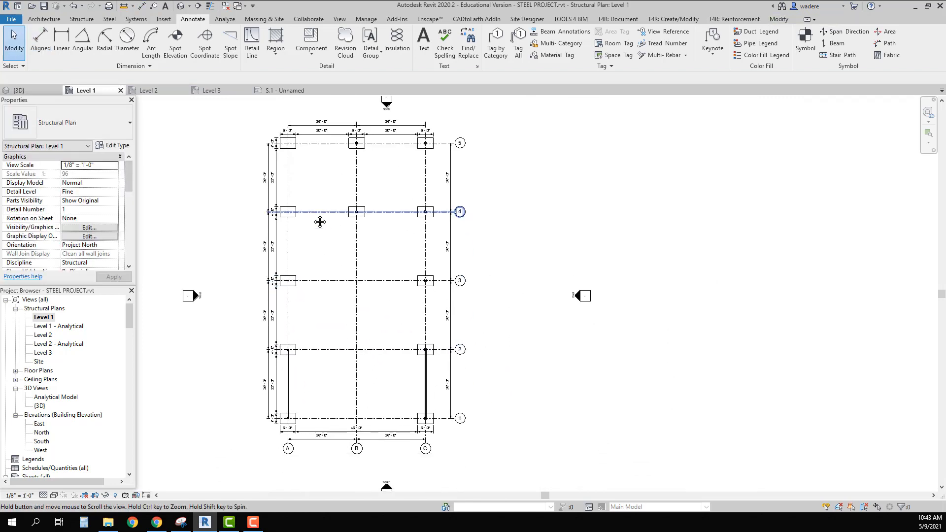
scroll(311, 425, up, 4)
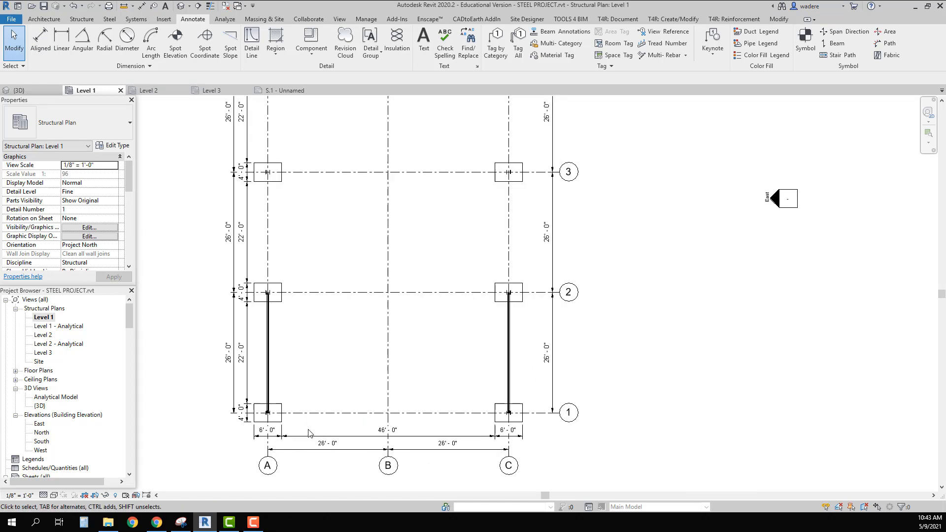
click(300, 405)
drag(189, 404, 178, 322)
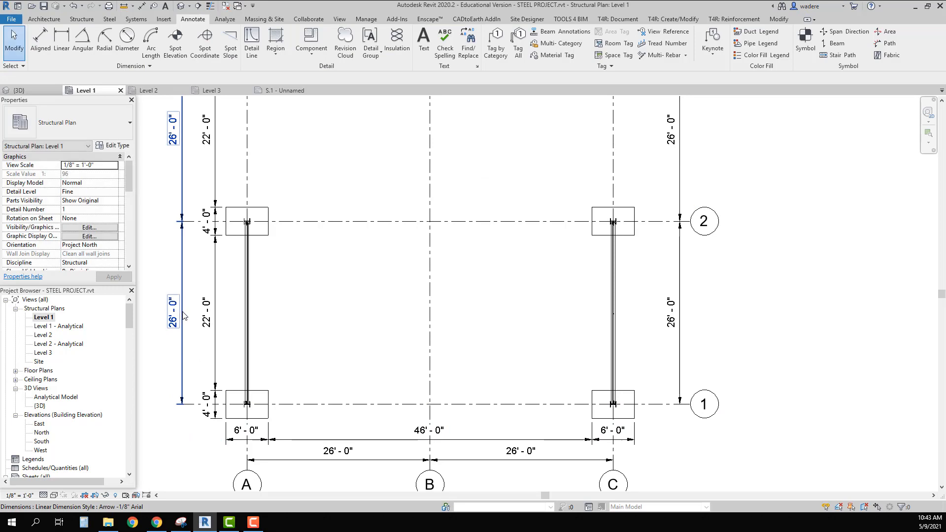
click(185, 315)
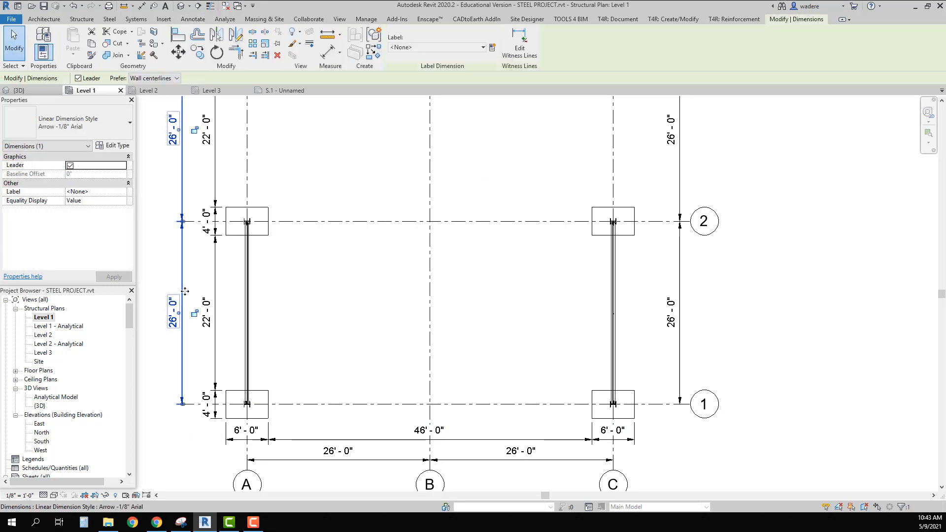
drag(185, 292, 196, 293)
click(416, 270)
- Open the Level 2 structural plan and add a continuous aligned dimension string across grids A, B and C, just above the grid bubbles
scroll(416, 271, down, 5)
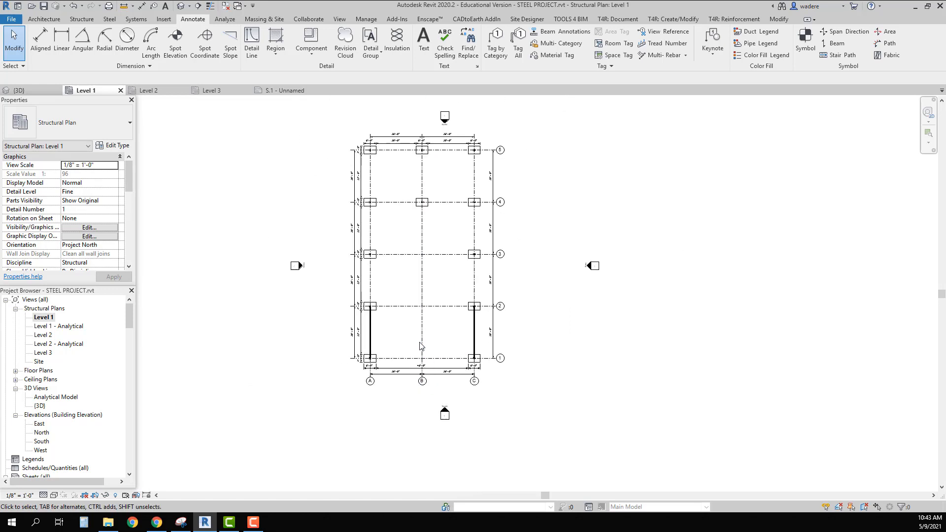
middle_drag(421, 347, 386, 376)
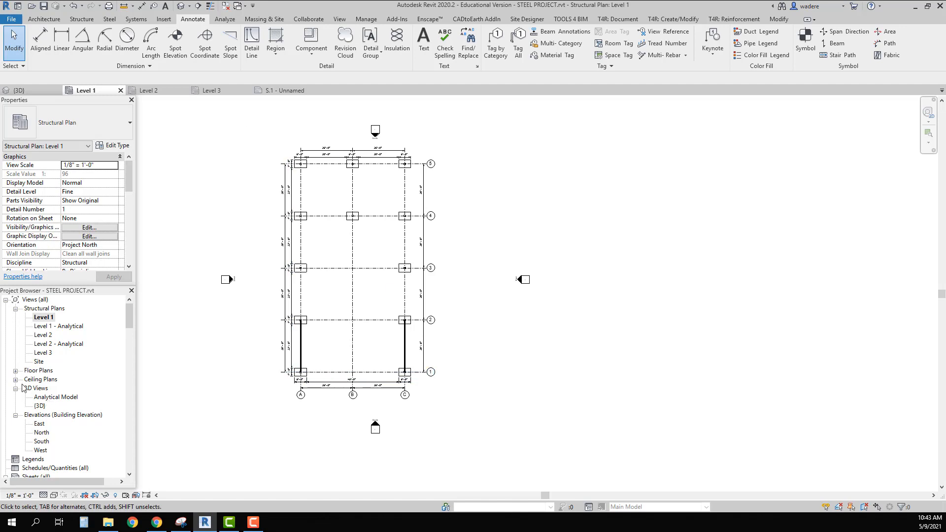
double_click(42, 336)
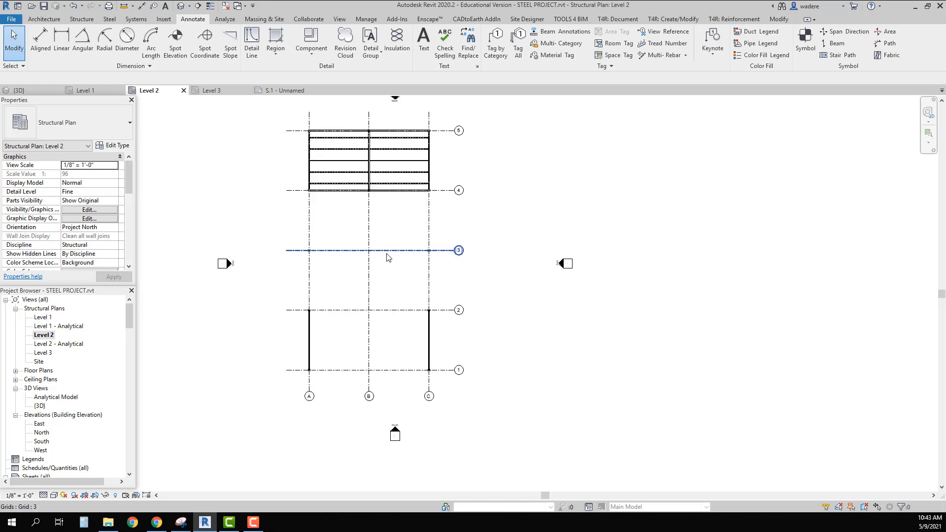
scroll(351, 308, up, 2)
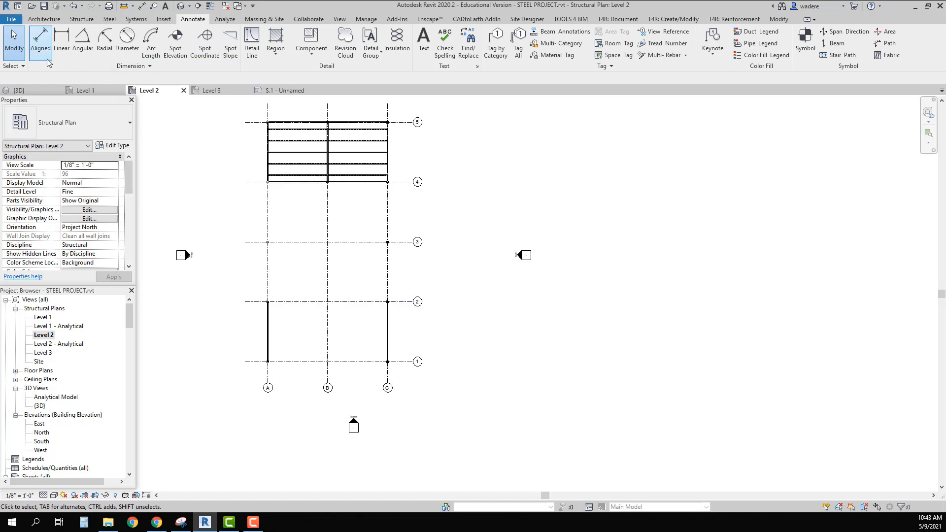
click(40, 45)
scroll(317, 374, up, 2)
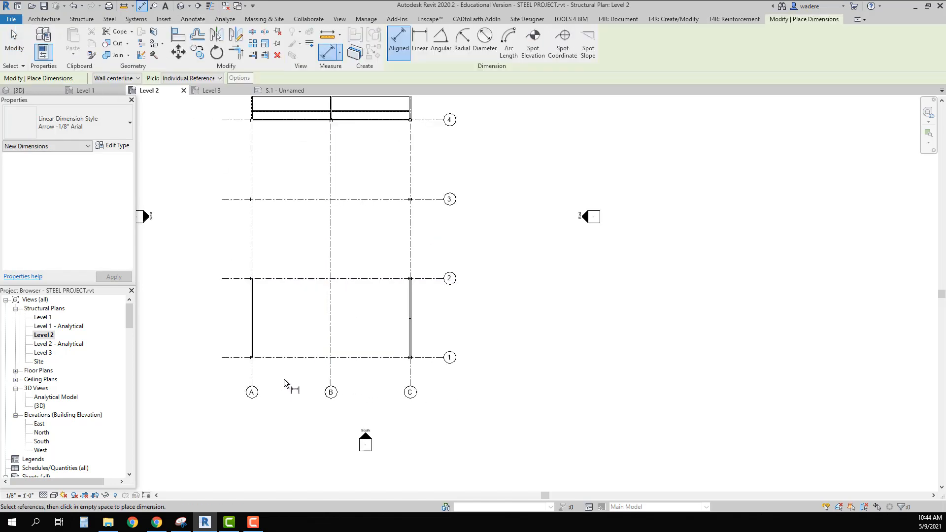
click(253, 380)
click(350, 375)
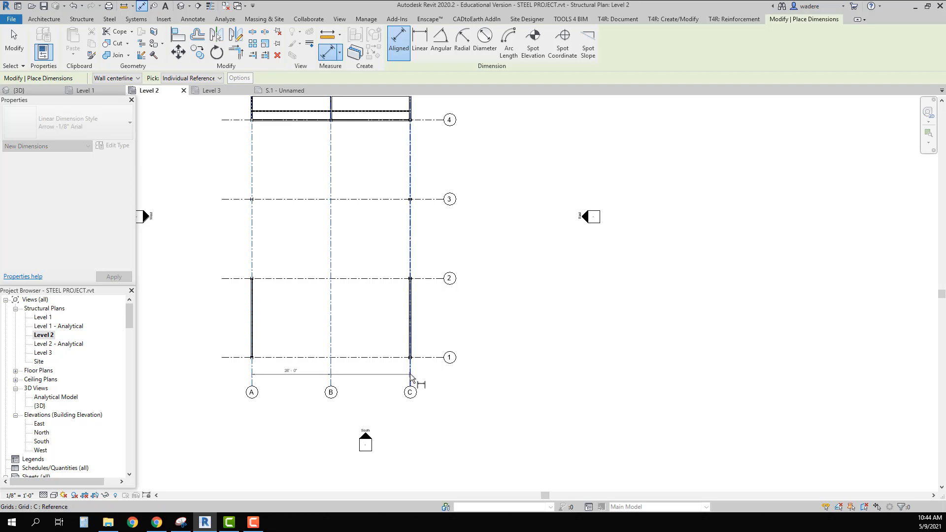
click(411, 379)
click(397, 372)
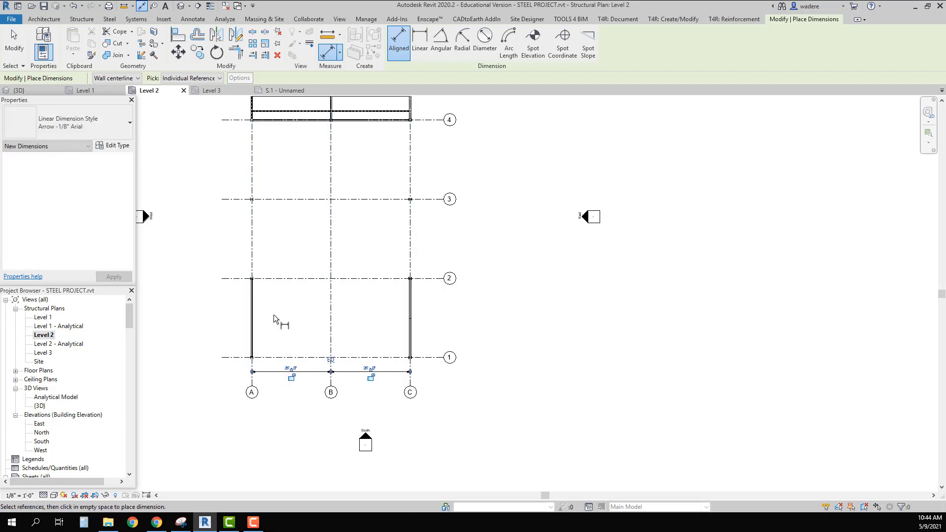
- Add a continuous aligned dimension string across grids 1 to 5 on Level 2, placed just outside grid A near the grid line ends
scroll(273, 314, down, 1)
middle_drag(274, 315, 320, 381)
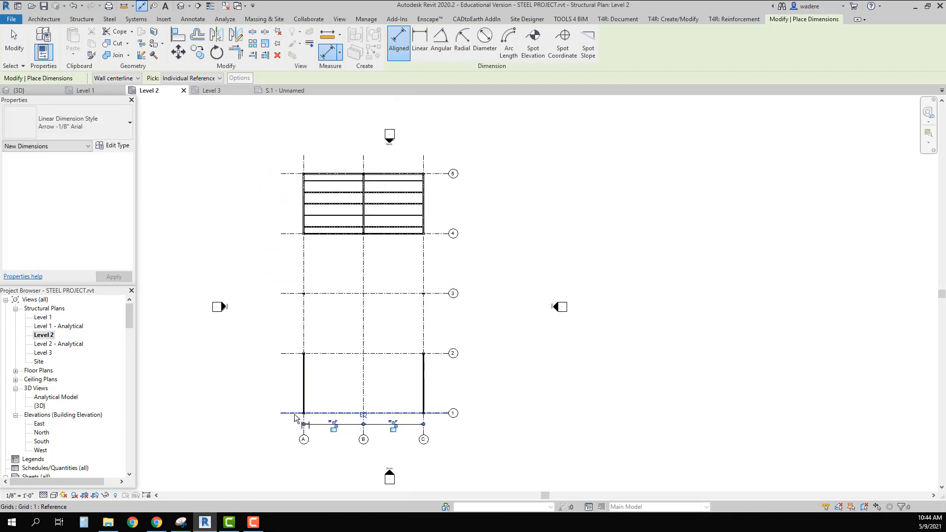
click(295, 415)
click(299, 354)
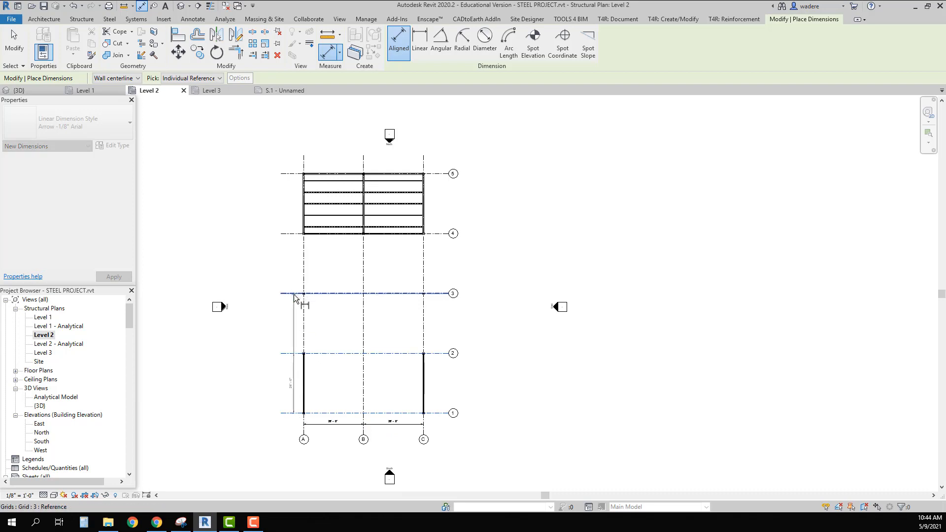
click(294, 294)
click(298, 235)
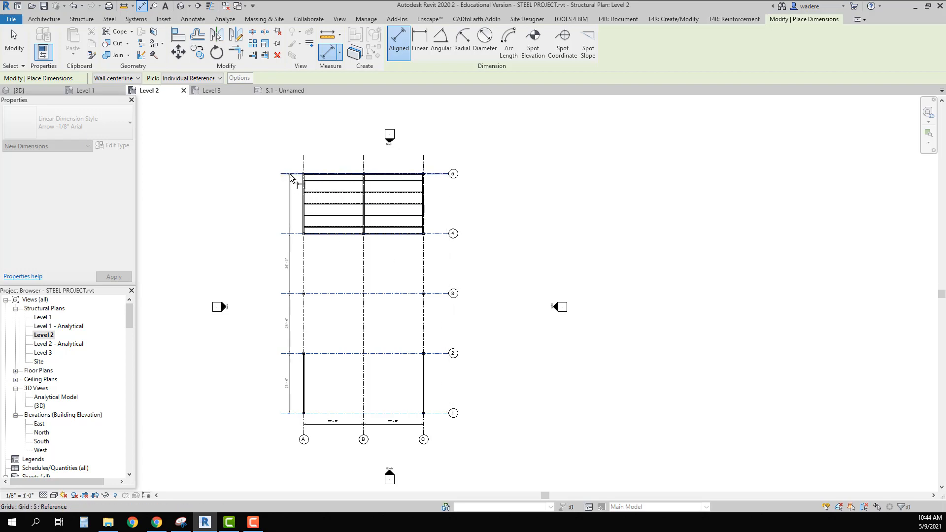
click(286, 172)
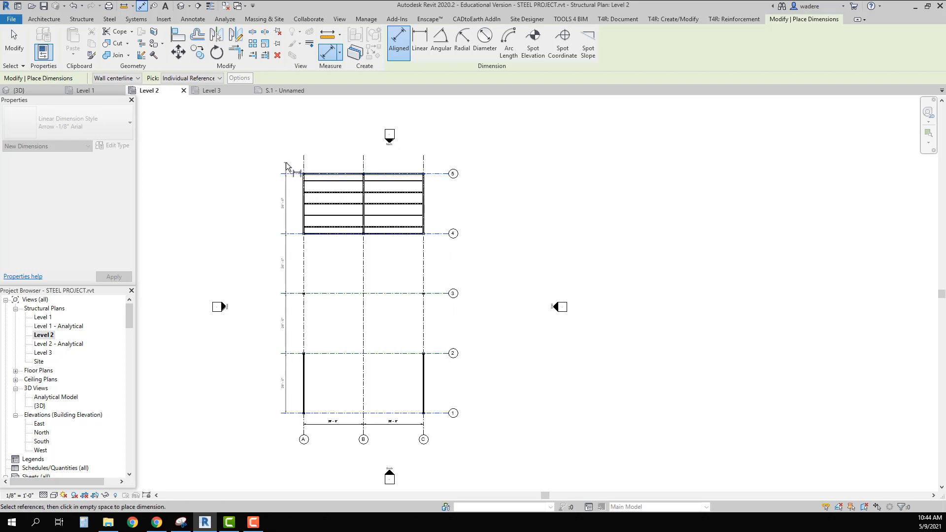
click(286, 164)
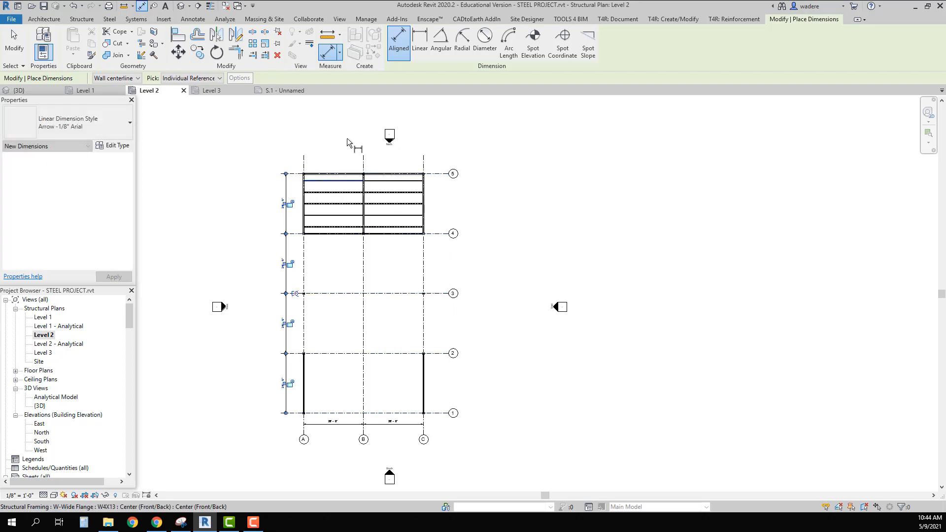
- Add continuous aligned dimension strings across grids A to C just beyond grid 5 and across grids 5 to 1 beside their grid bubbles
click(305, 165)
click(363, 163)
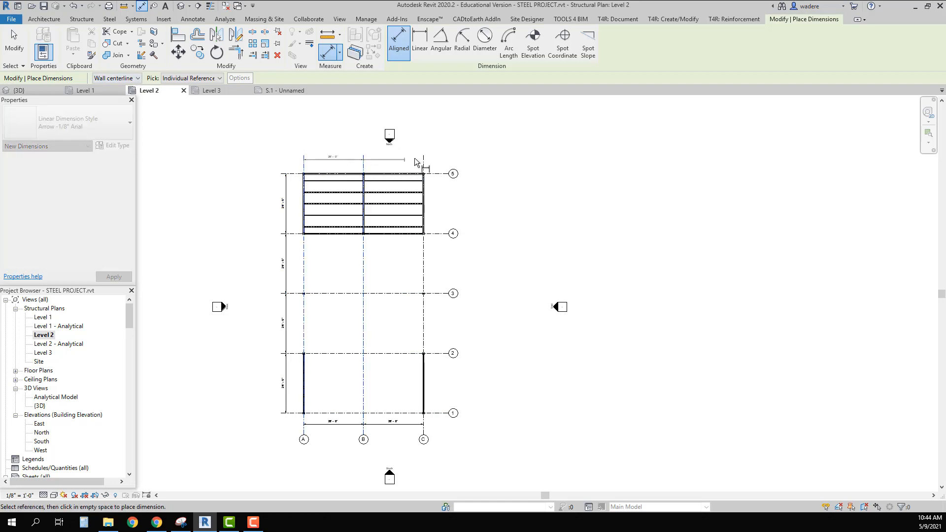
click(442, 174)
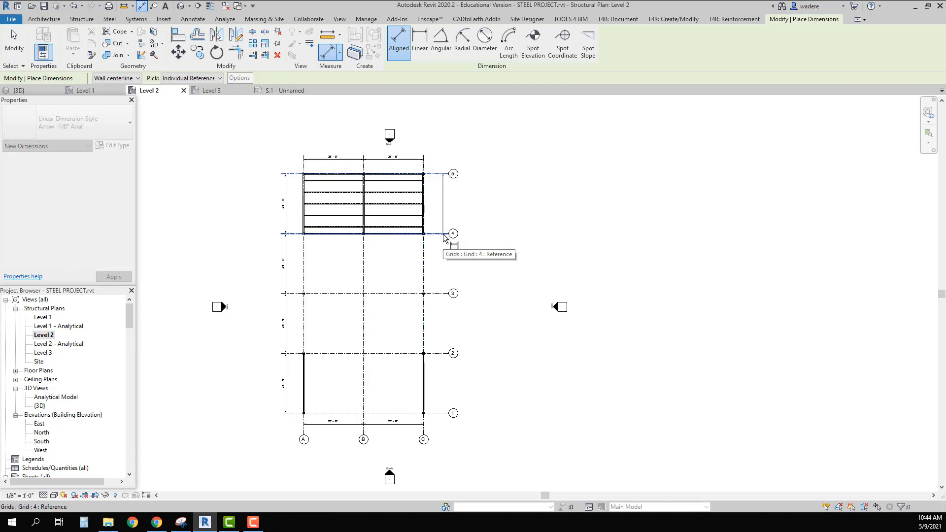
click(442, 294)
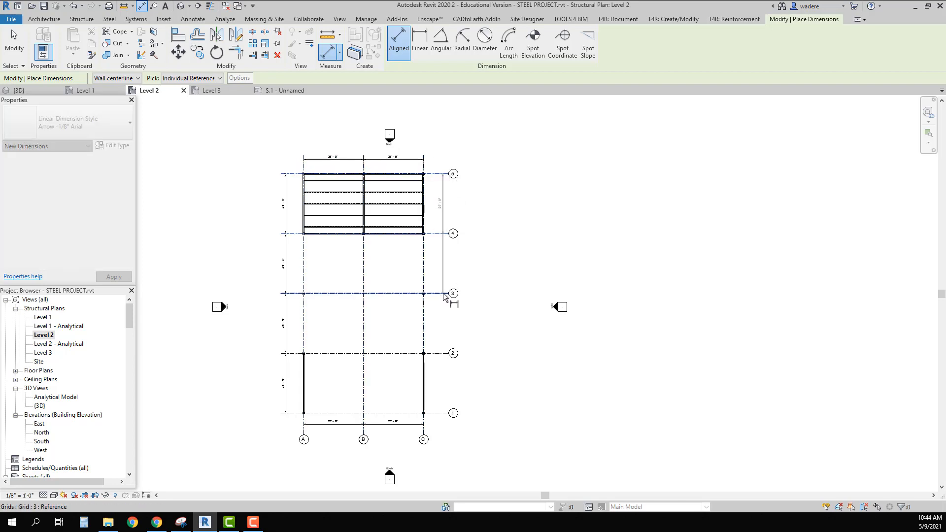
click(442, 354)
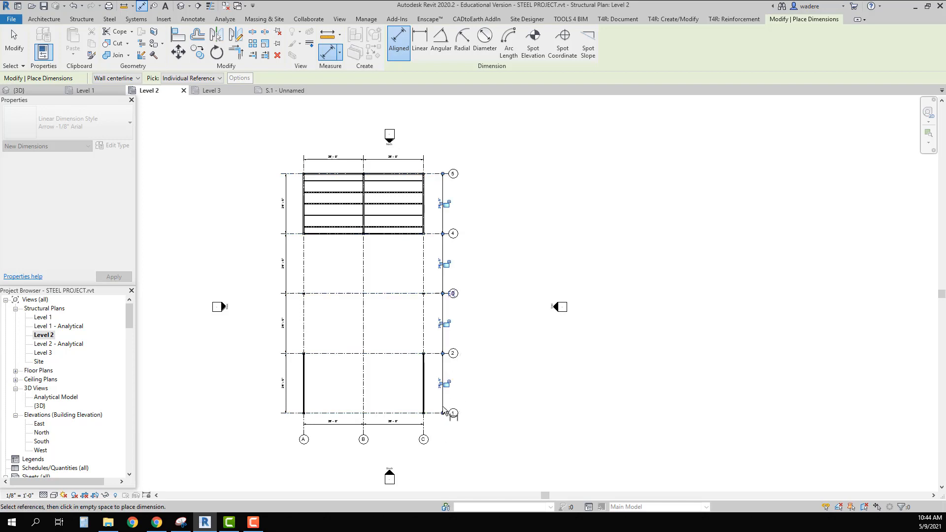
- Add a continuous aligned dimension string through the beam centerlines from grid 5 to grid 4, placed just outside grid A
scroll(306, 176, up, 5)
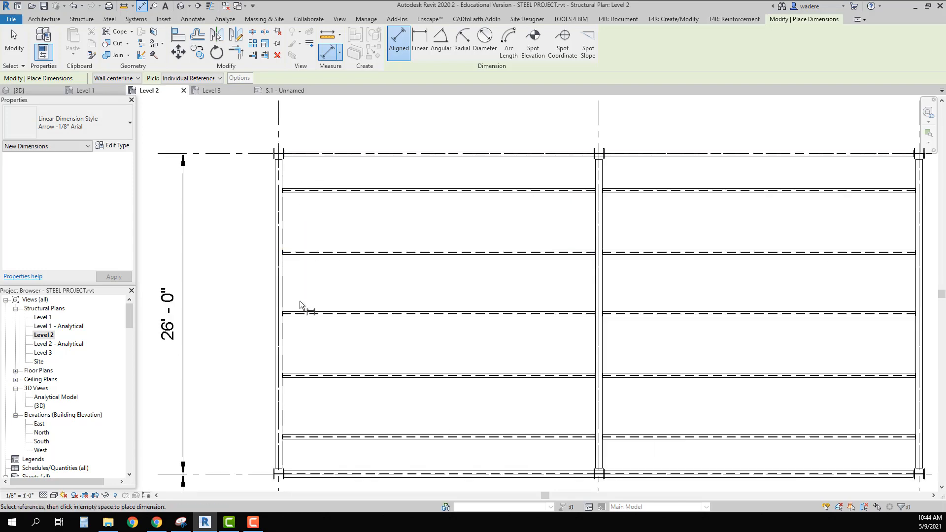
scroll(297, 164, up, 5)
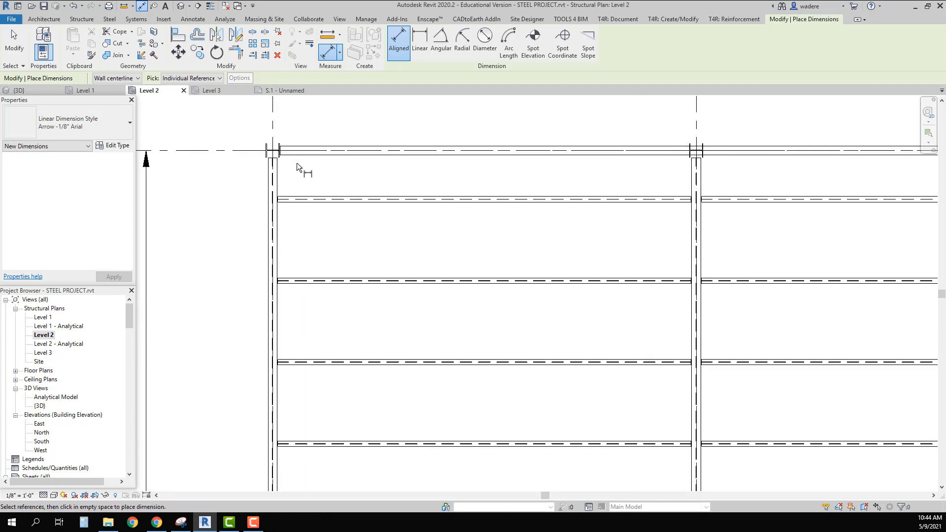
click(303, 165)
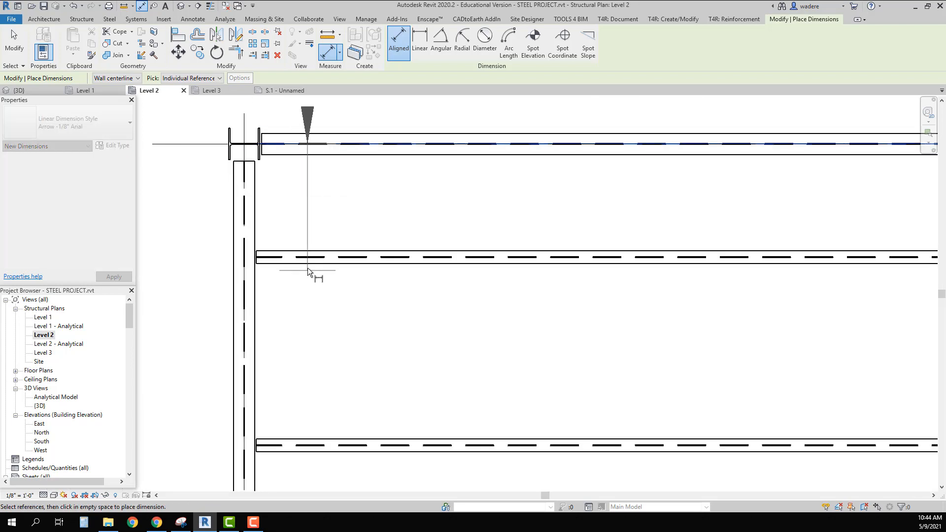
click(304, 257)
scroll(308, 246, down, 2)
middle_drag(320, 244, 425, 157)
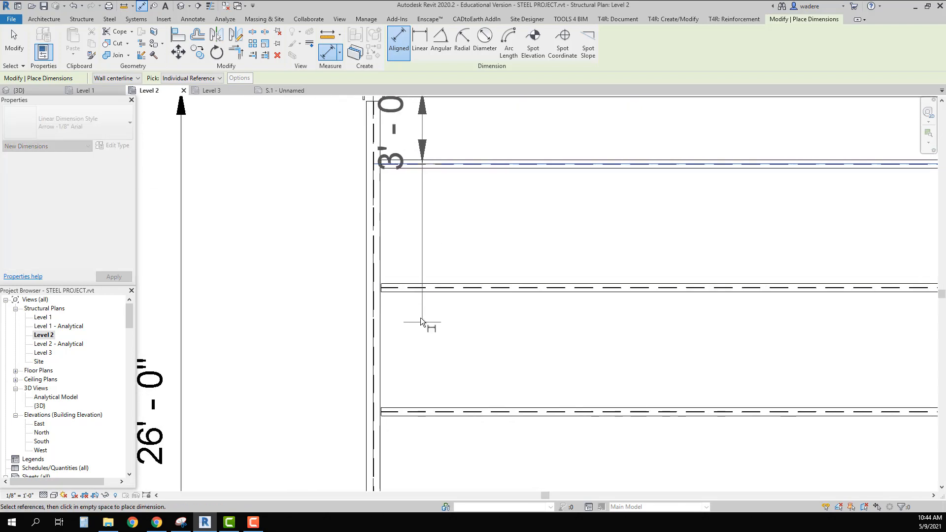
click(423, 287)
click(422, 412)
scroll(395, 394, down, 3)
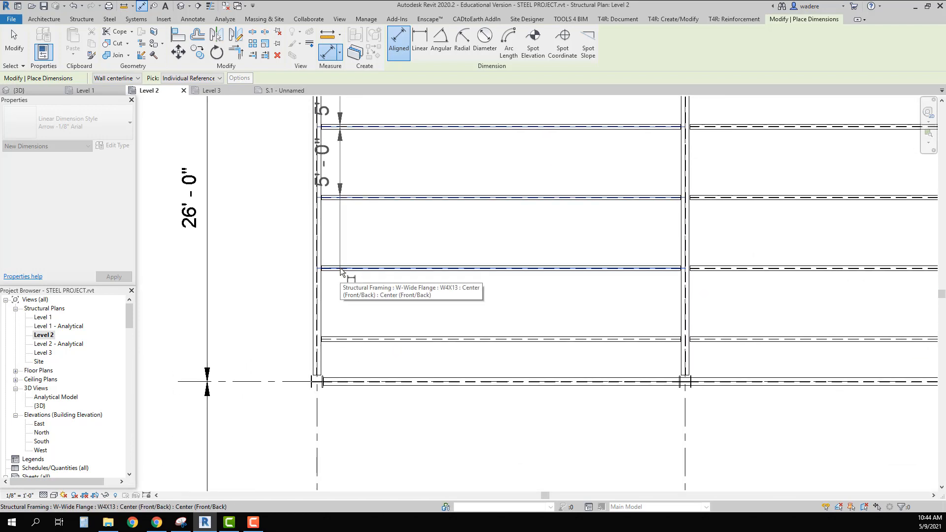
click(347, 269)
click(360, 338)
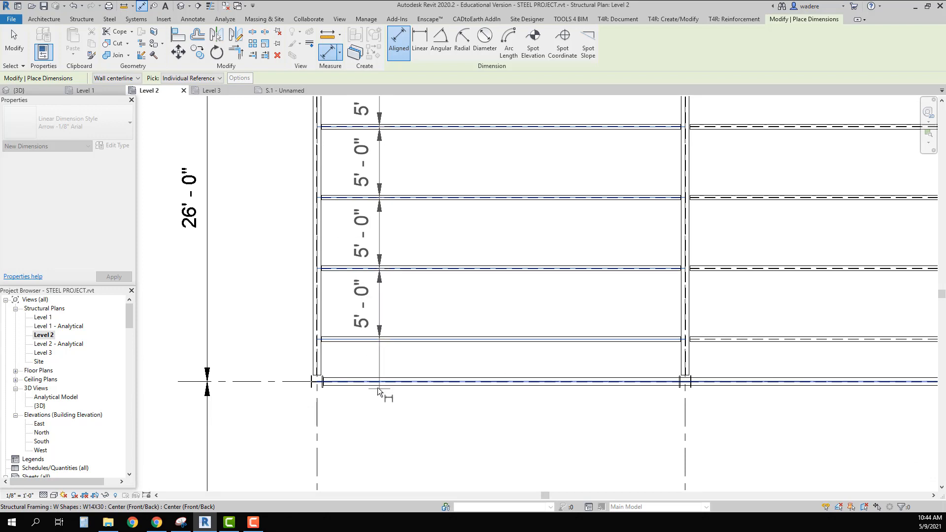
click(374, 382)
scroll(318, 353, down, 2)
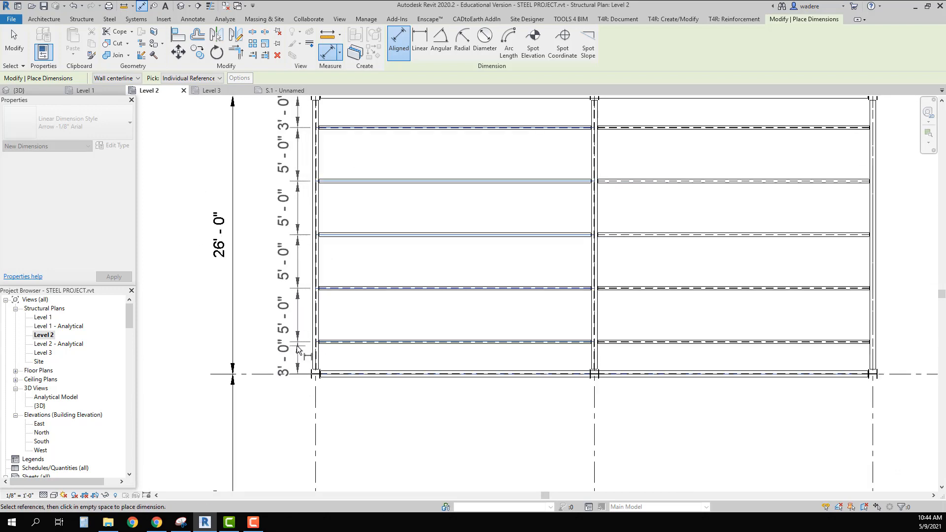
click(295, 345)
key(Escape)
key(Escape)
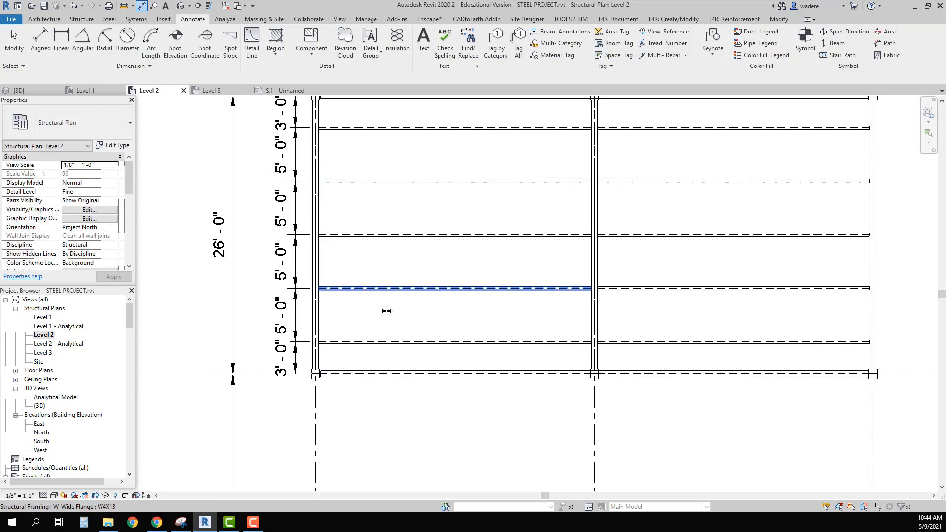
- Move the text of the two end segments in the grid A beam dimension string outward, beyond grids 4 and 5
mouse_move(387, 311)
middle_down()
mouse_move(369, 359)
mouse_move(369, 342)
middle_up()
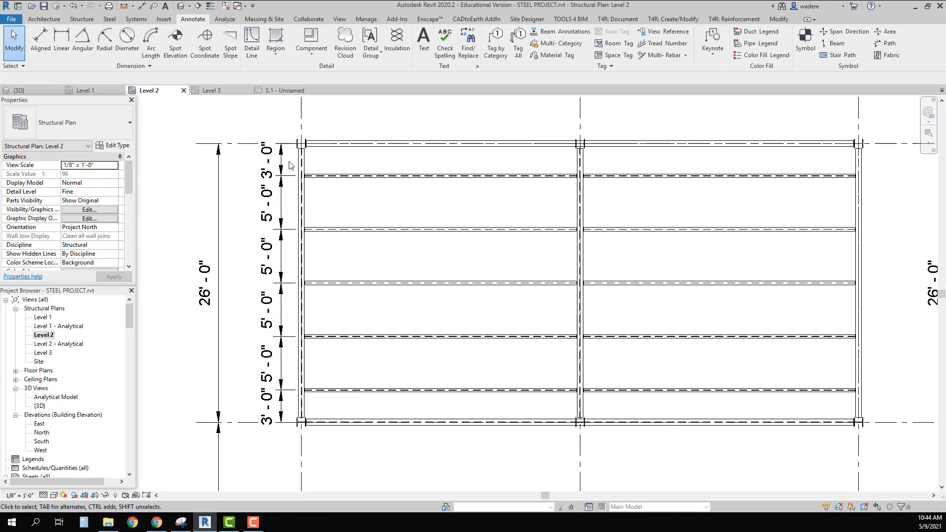
middle_drag(303, 327, 313, 175)
click(279, 265)
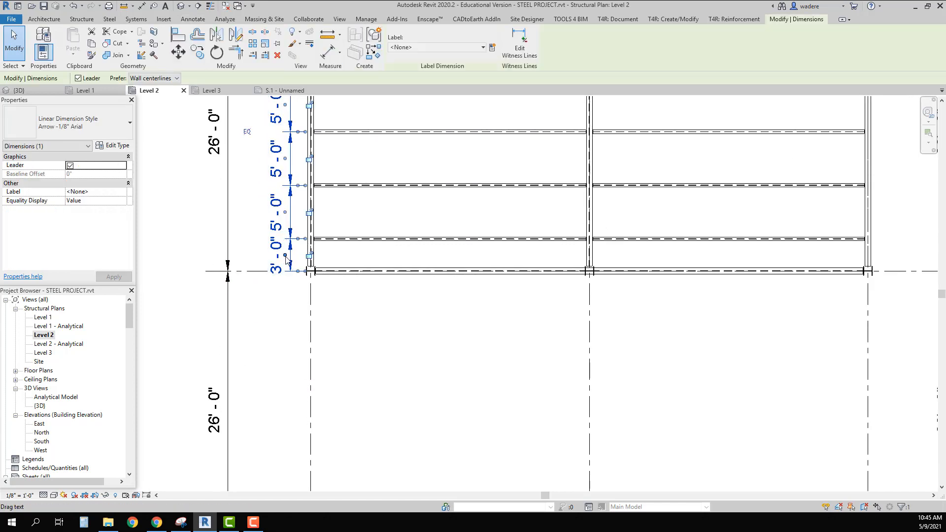
drag(285, 256, 284, 305)
middle_drag(297, 158, 293, 349)
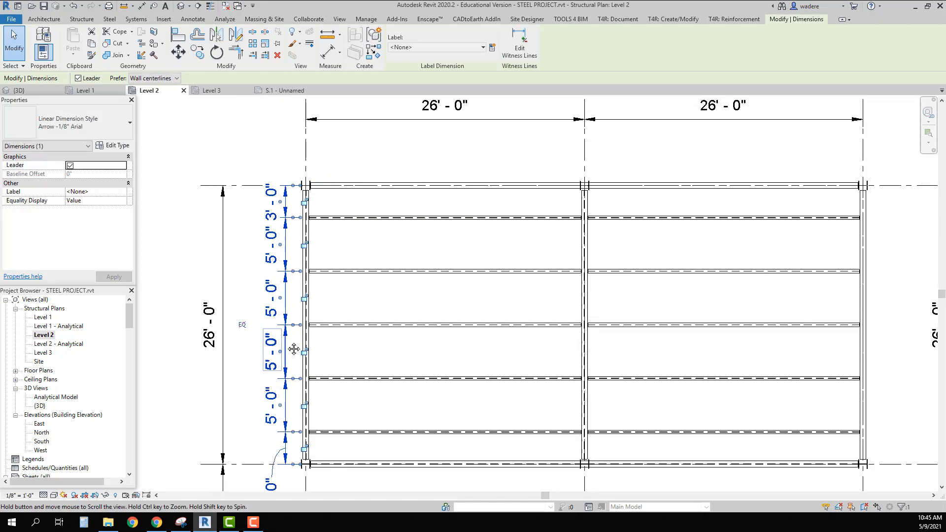
drag(281, 202, 281, 149)
click(232, 156)
scroll(244, 188, down, 2)
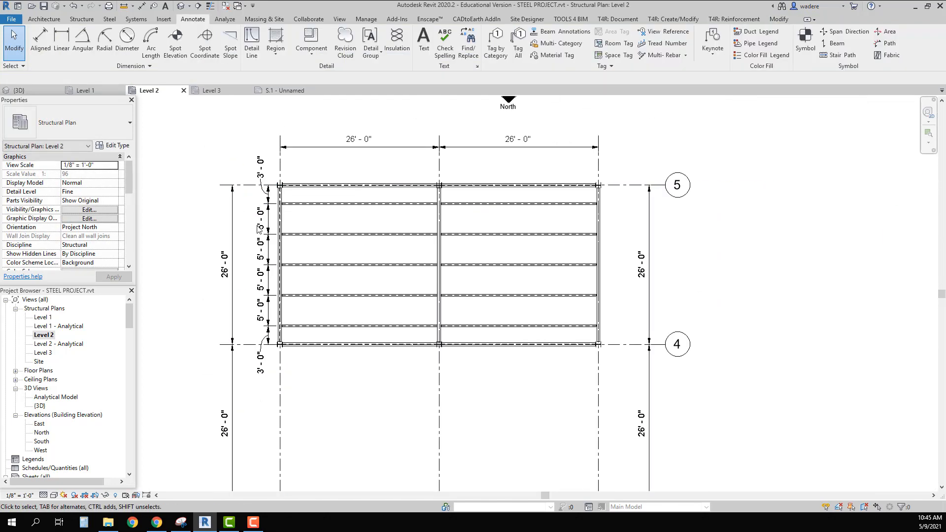
- Add a continuous aligned dimension string through the beam centerlines from grid 4 to grid 5, placed between grid C and the grid string
scroll(267, 230, down, 2)
mouse_move(276, 232)
middle_down()
mouse_move(275, 221)
mouse_move(274, 247)
mouse_move(265, 243)
middle_up()
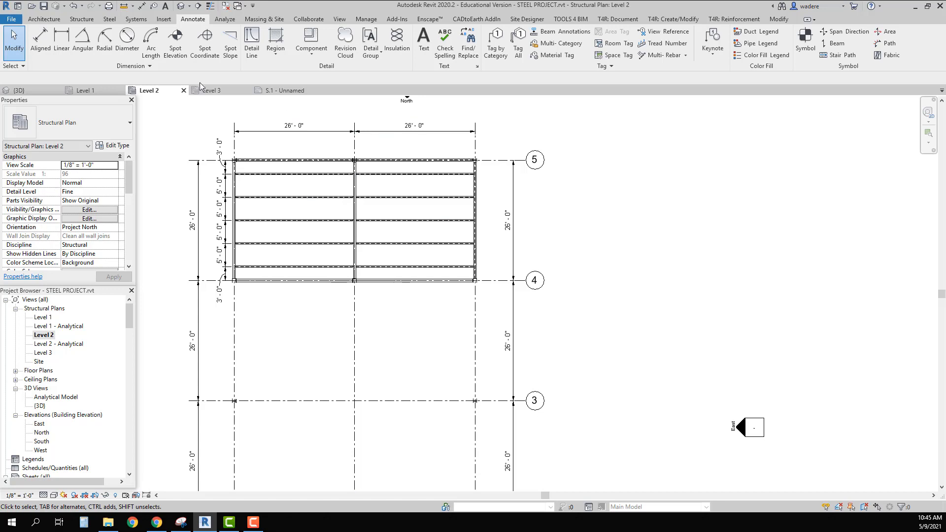
key(d)
key(i)
scroll(474, 279, up, 4)
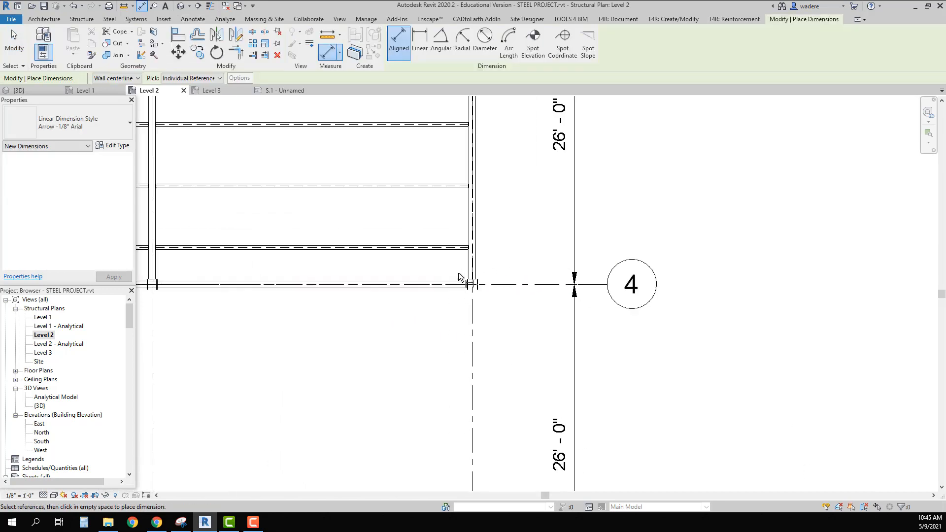
click(460, 283)
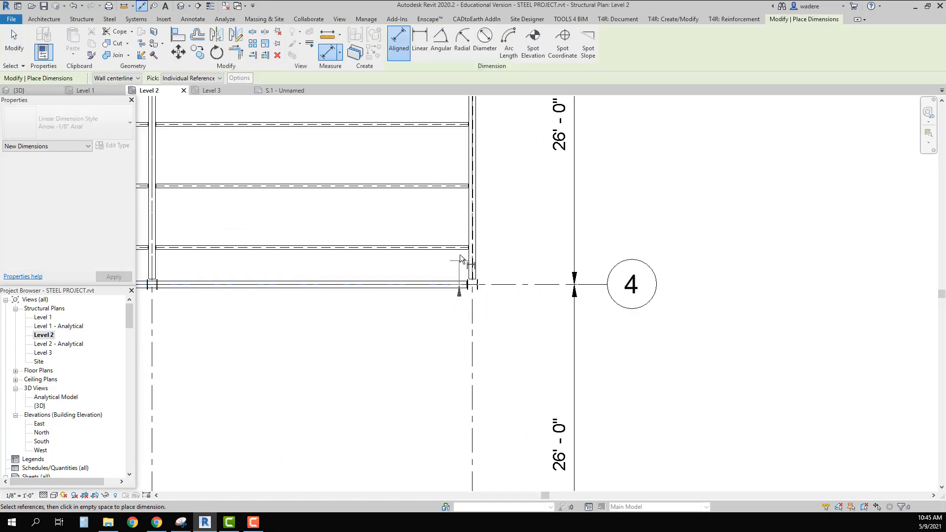
click(455, 186)
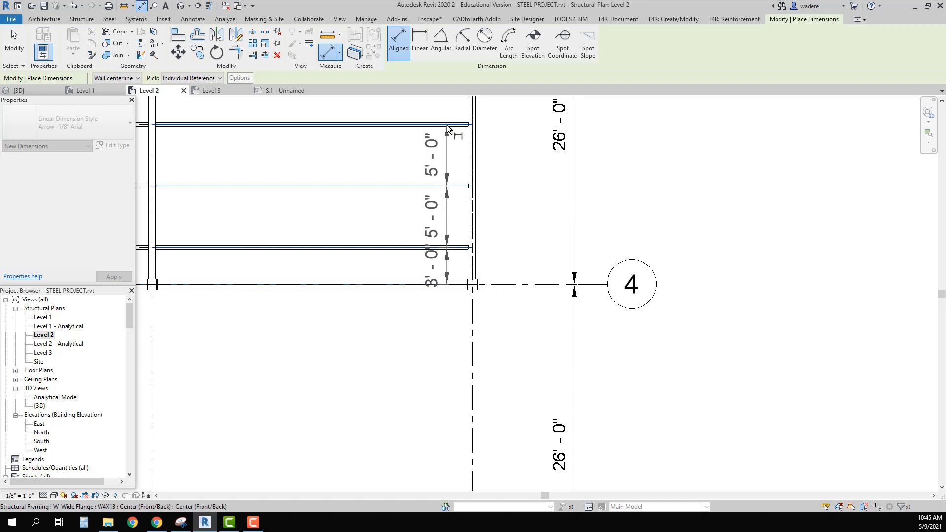
click(447, 125)
middle_drag(447, 127, 436, 279)
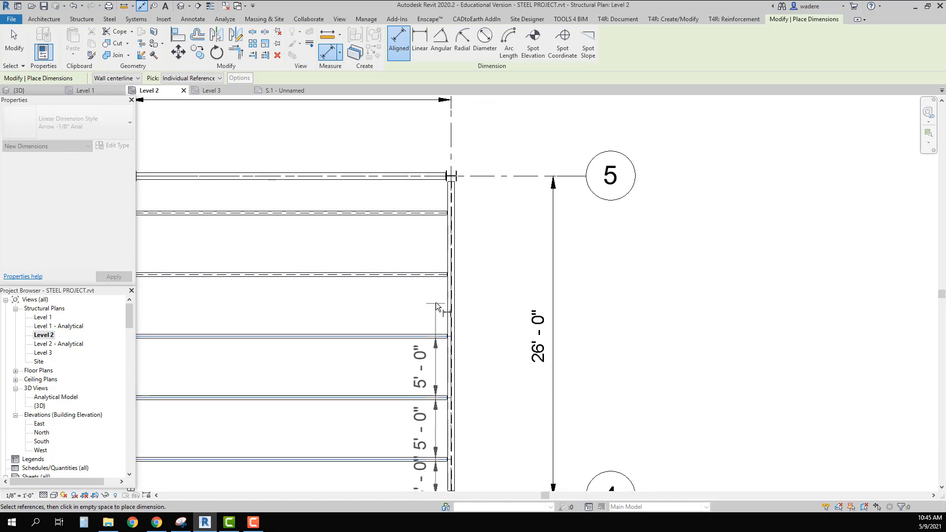
click(427, 214)
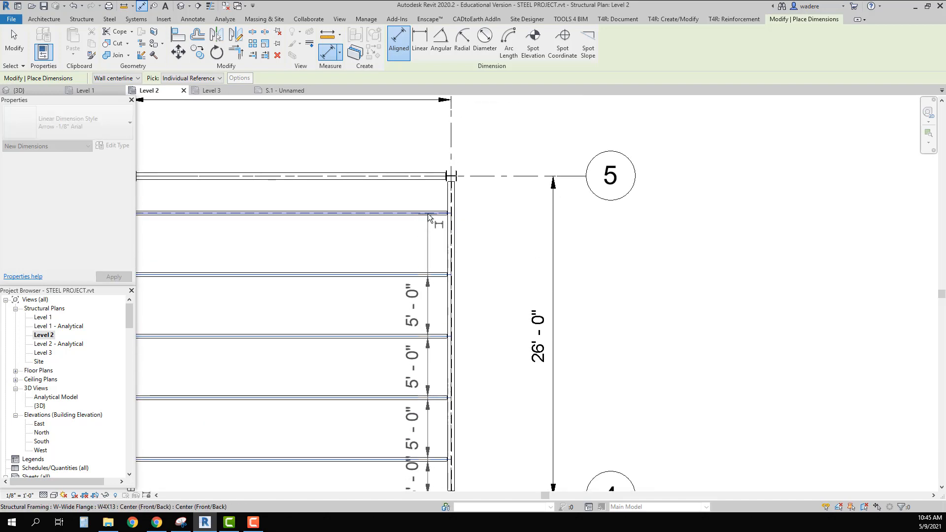
click(454, 194)
click(502, 209)
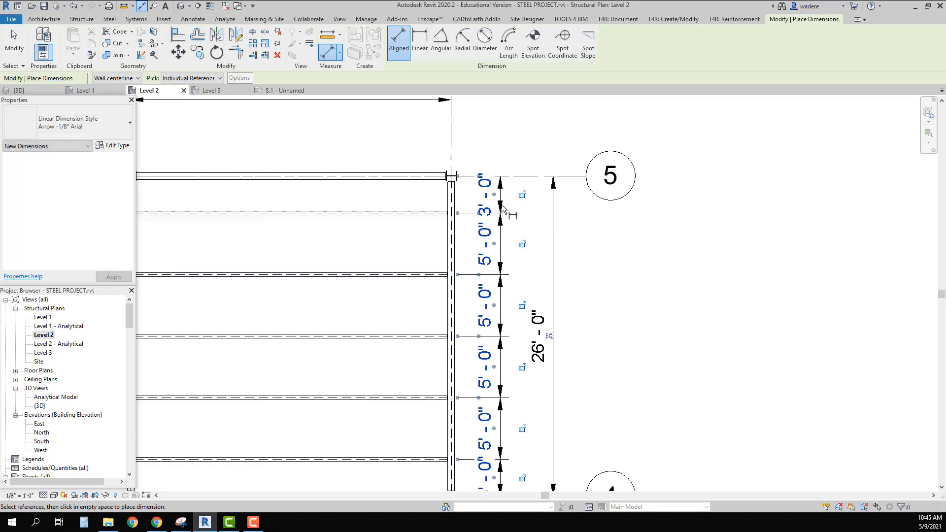
key(Escape)
key(Escape)
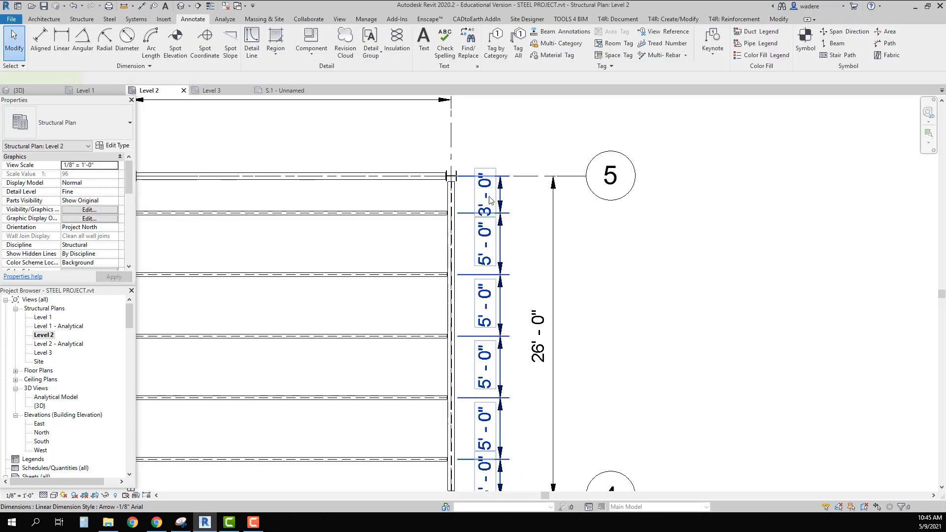
- Move the text of the two end segments in the grid C beam dimension string outward, beyond grids 5 and 4
click(486, 199)
drag(485, 199, 494, 176)
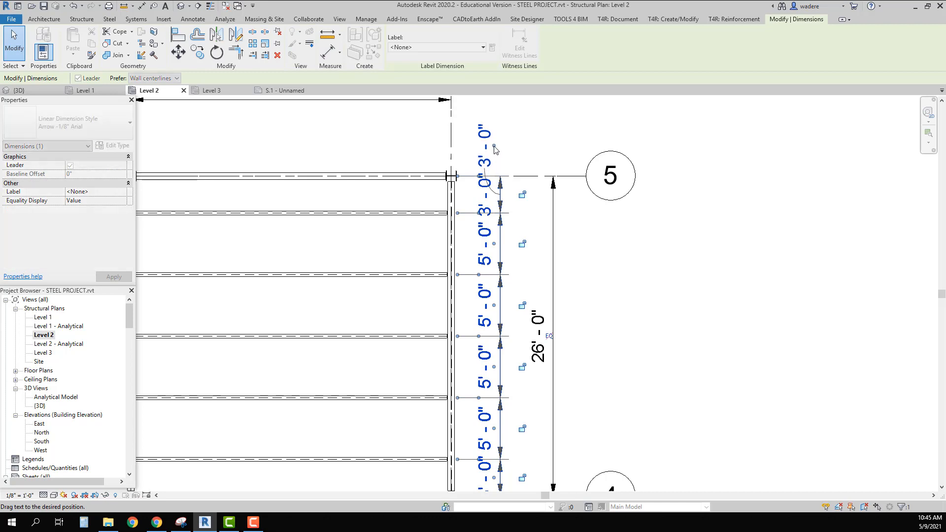
scroll(503, 190, down, 2)
middle_drag(510, 390, 464, 272)
scroll(449, 312, up, 5)
drag(451, 276, 452, 345)
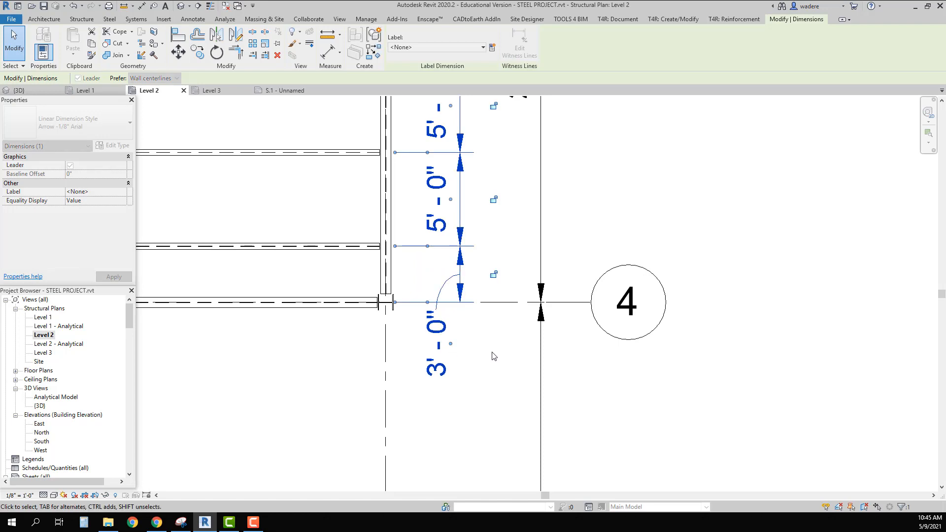
key(Escape)
- Add an overall aligned dimension from grid A to grid C, placed between the A–B–C string and the grid bubbles
scroll(452, 375, down, 6)
middle_drag(452, 393, 452, 253)
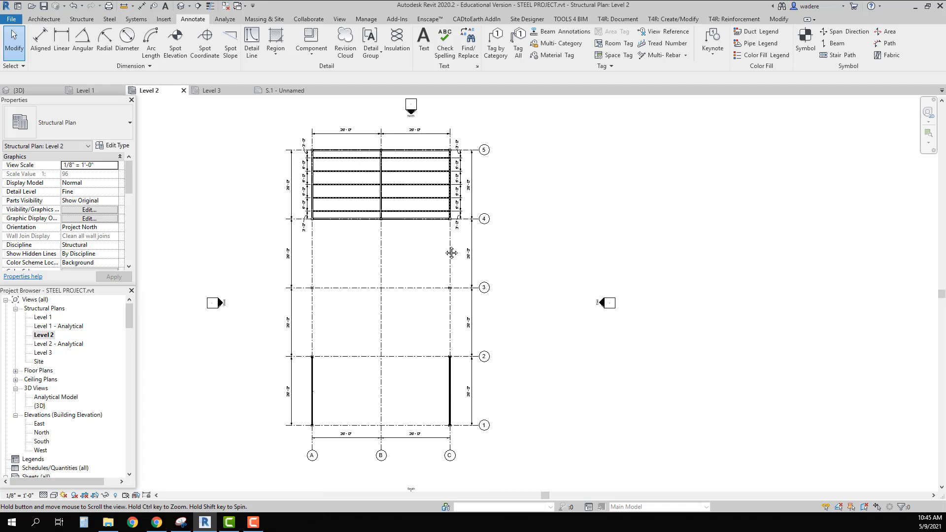
middle_drag(452, 252, 451, 247)
click(40, 44)
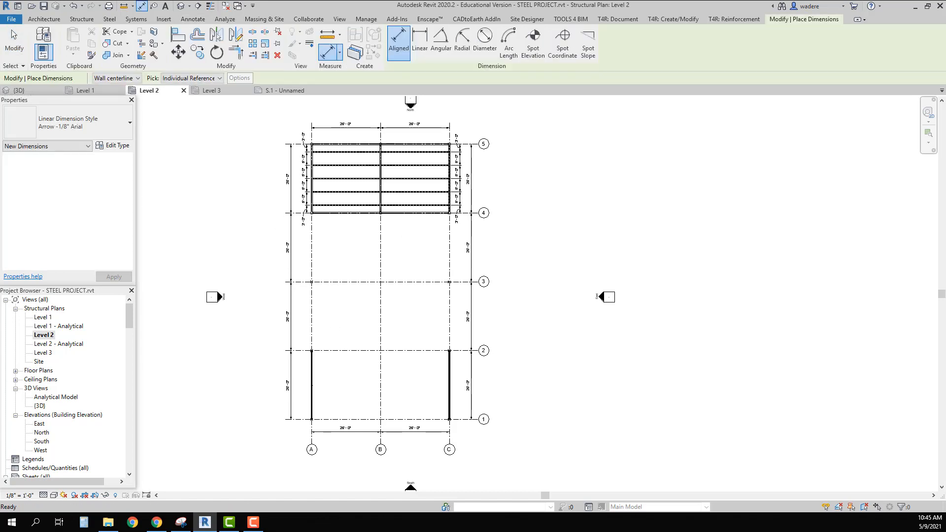
scroll(319, 440, up, 3)
click(318, 437)
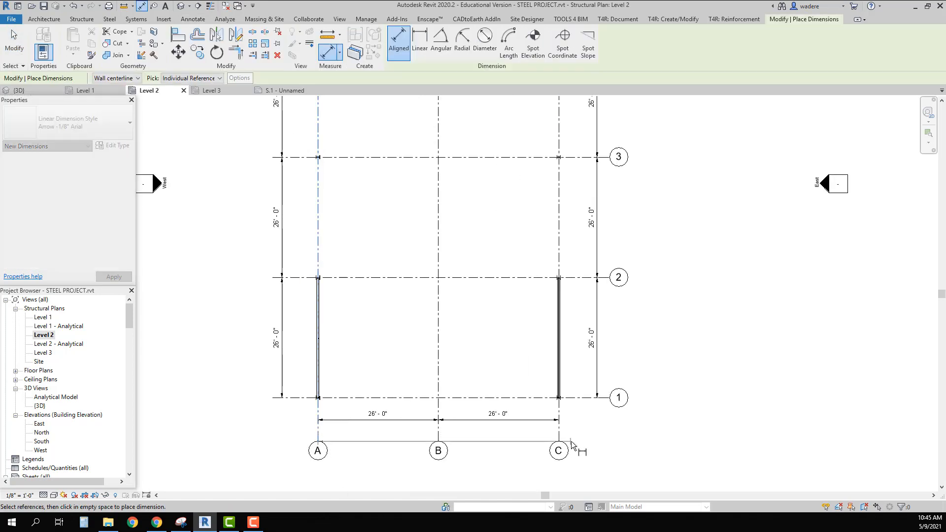
click(555, 438)
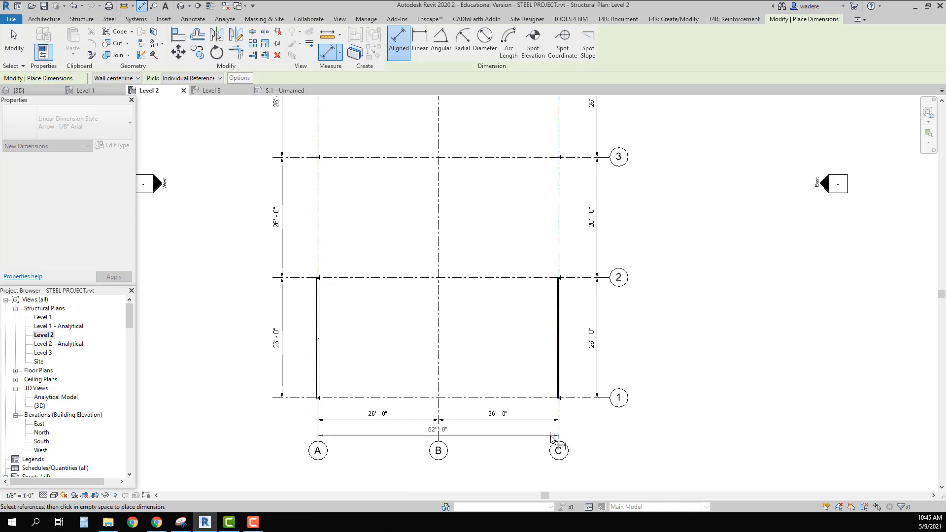
click(552, 438)
scroll(450, 442, up, 2)
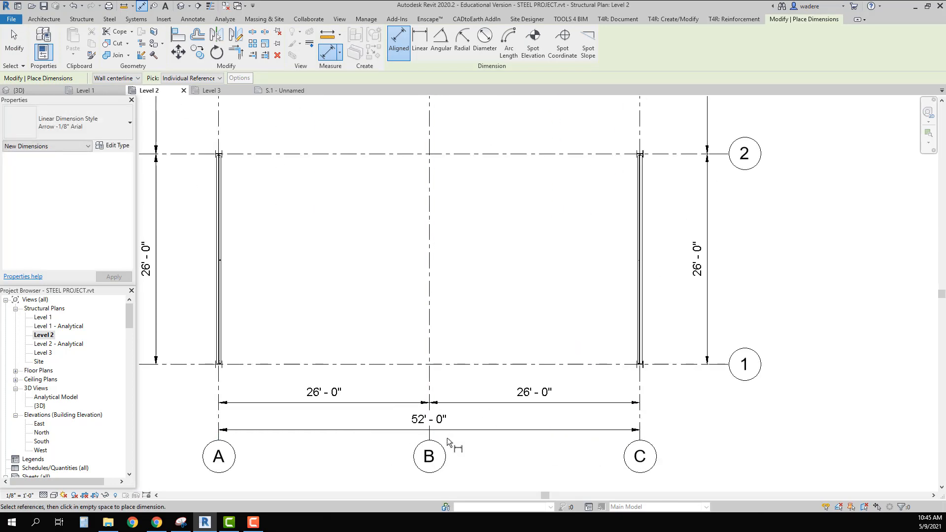
scroll(431, 422, up, 1)
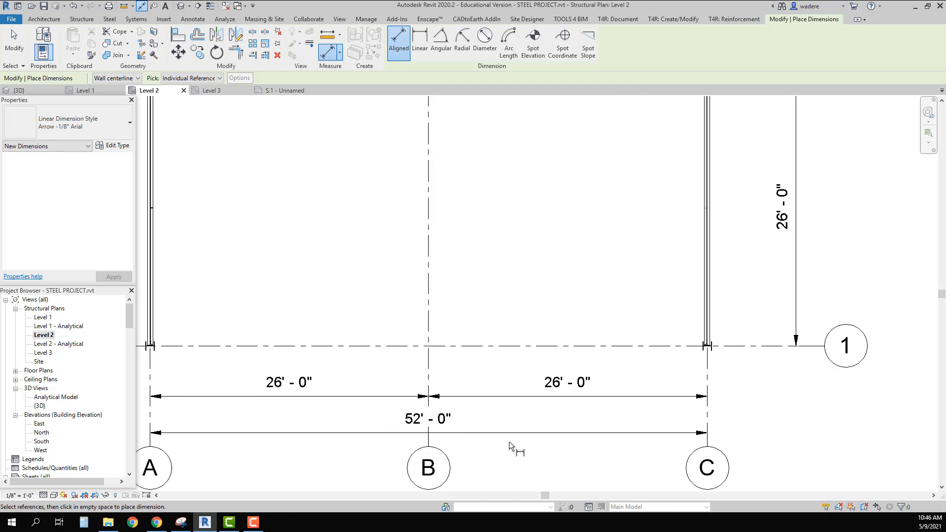
- Add an overall aligned dimension from grid 1 to grid 5, placed outside the grid string on the grid A side
scroll(328, 351, down, 5)
middle_drag(283, 364, 354, 409)
click(337, 402)
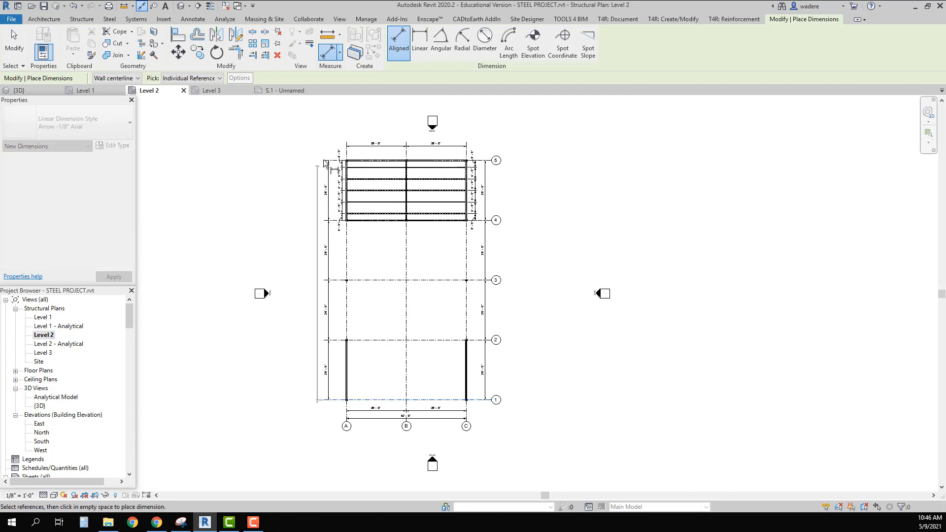
click(336, 161)
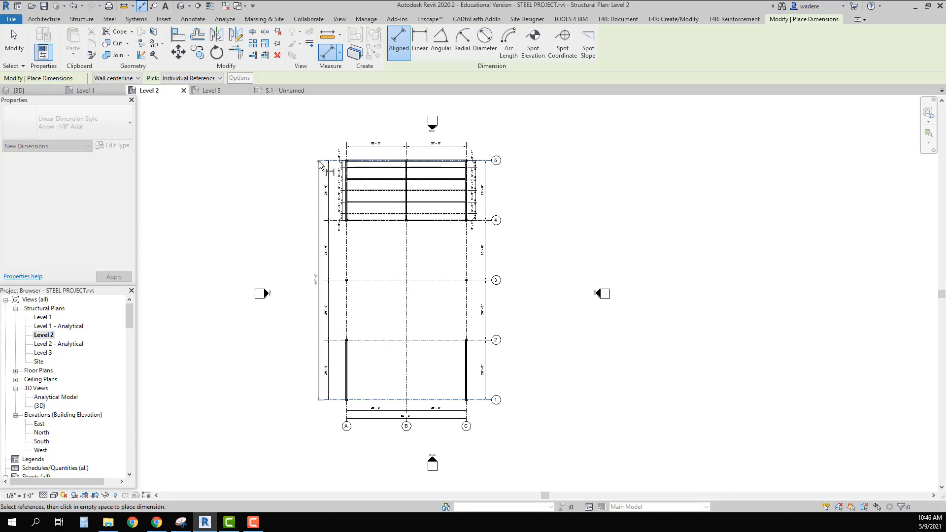
click(318, 165)
key(Escape)
key(Escape)
scroll(348, 340, up, 3)
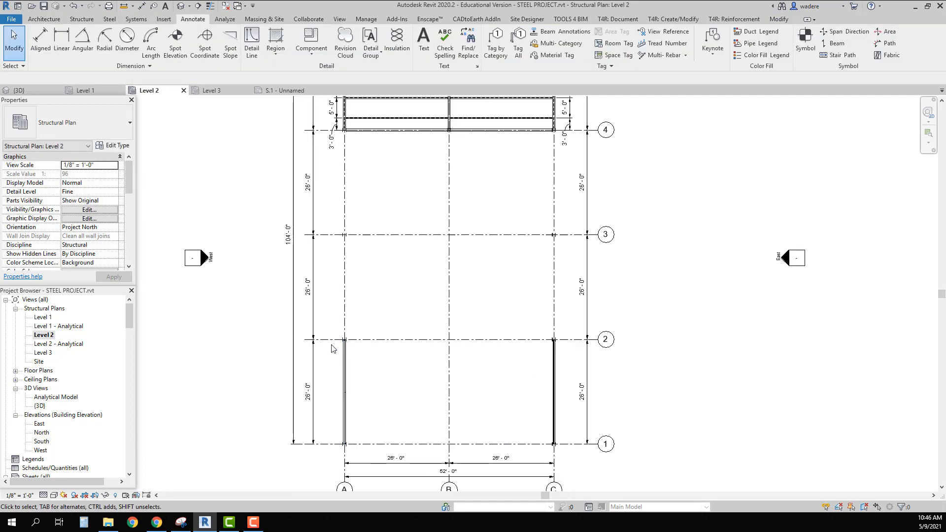
- Reposition the grid 1–5 dimension string and the overall dimension beside grid A, keeping both evenly spaced close to the plan
click(329, 344)
drag(303, 340, 283, 341)
click(306, 312)
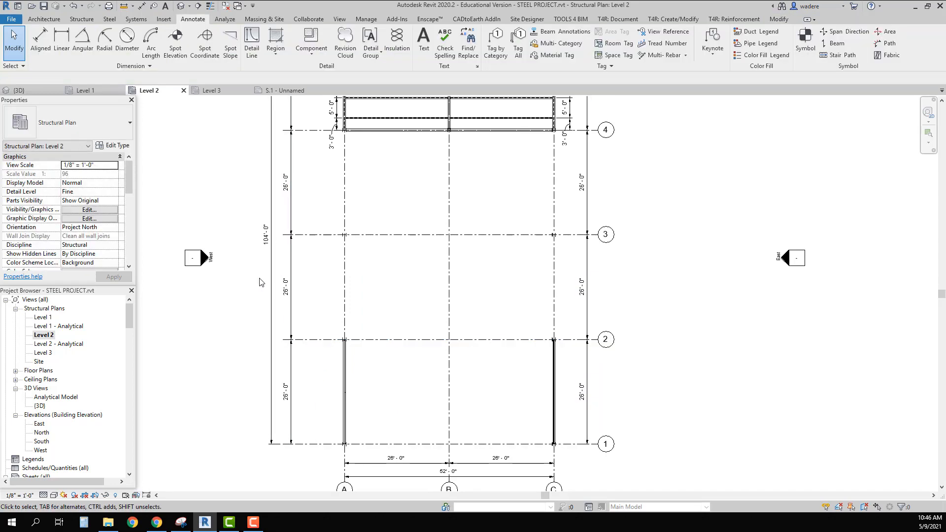
click(292, 269)
mouse_move(292, 269)
mouse_down()
mouse_move(318, 270)
mouse_move(280, 272)
mouse_move(301, 269)
mouse_up()
click(272, 275)
click(378, 291)
scroll(382, 301, down, 3)
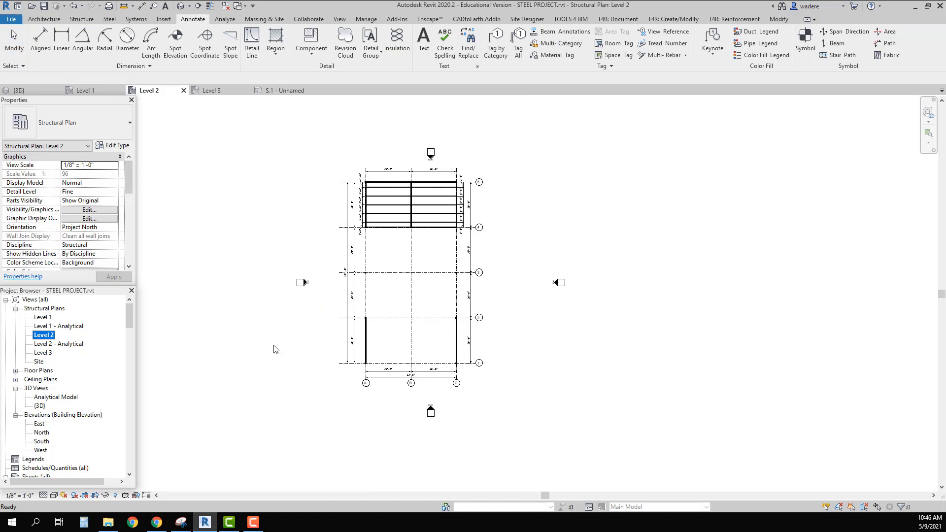
- Open the Level 1 structural plan and start an aligned dimension at the grid A–C bubbles
double_click(42, 318)
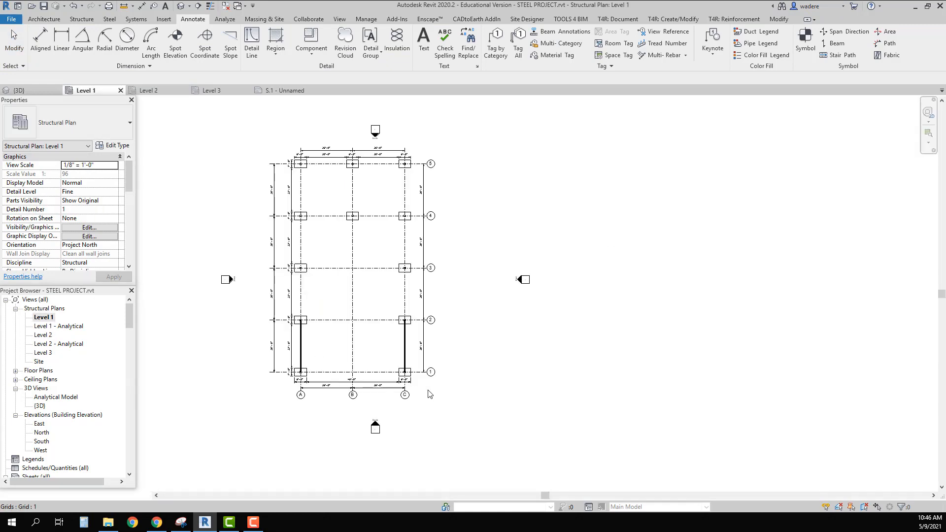
scroll(201, 139, up, 3)
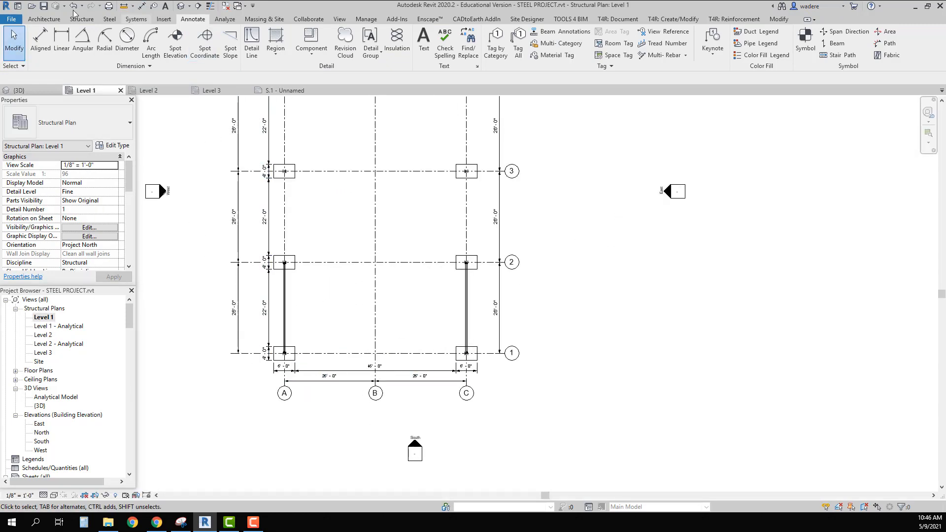
click(33, 53)
scroll(351, 176, down, 5)
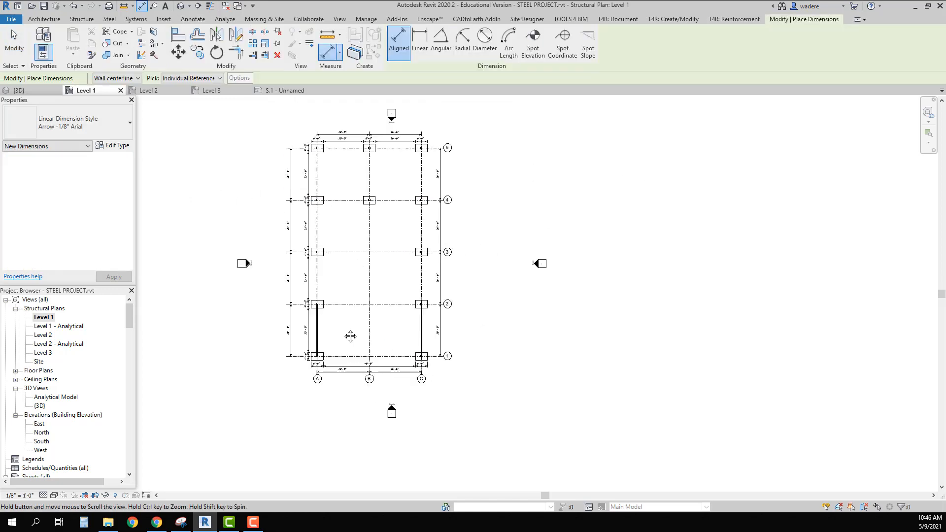
middle_drag(348, 334, 345, 205)
scroll(321, 335, up, 2)
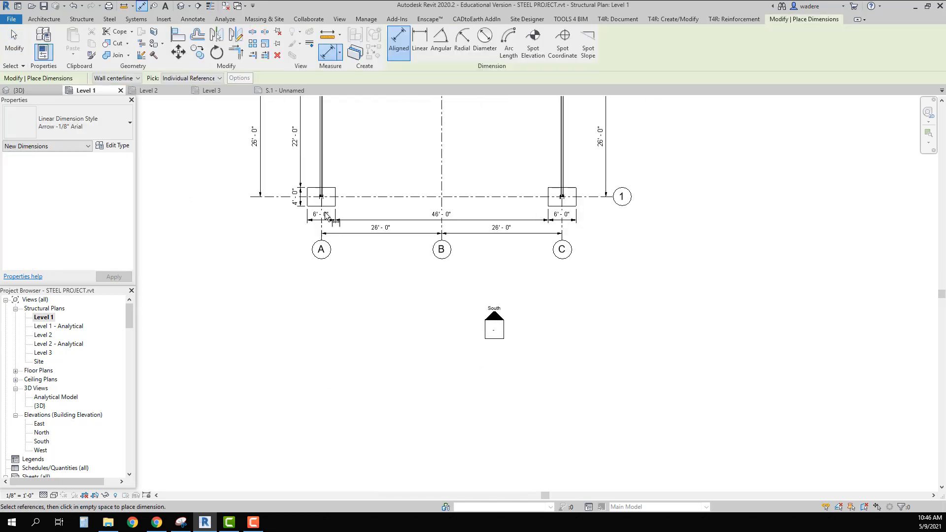
click(322, 232)
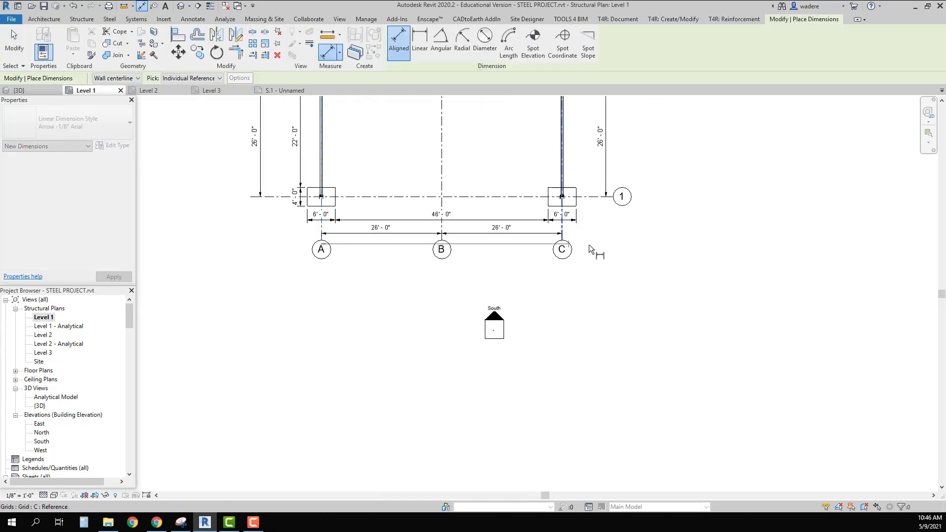
click(563, 232)
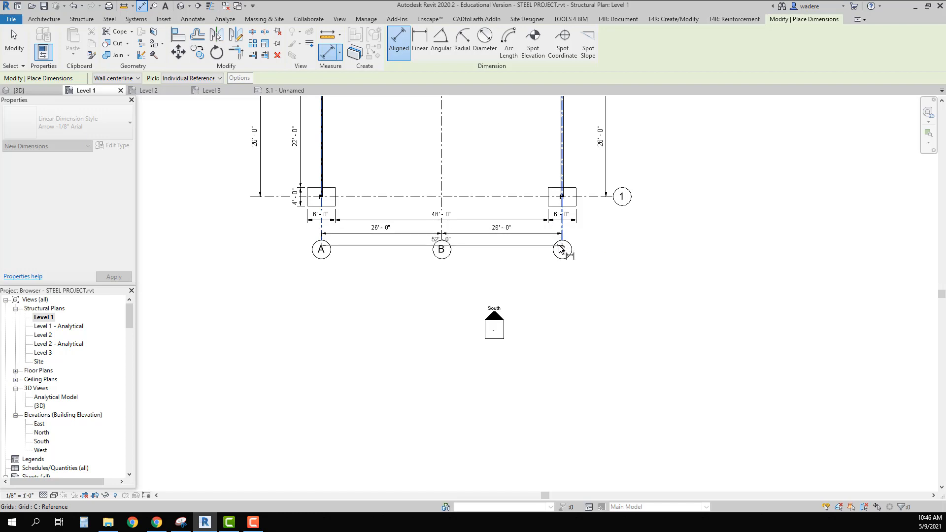
key(Escape)
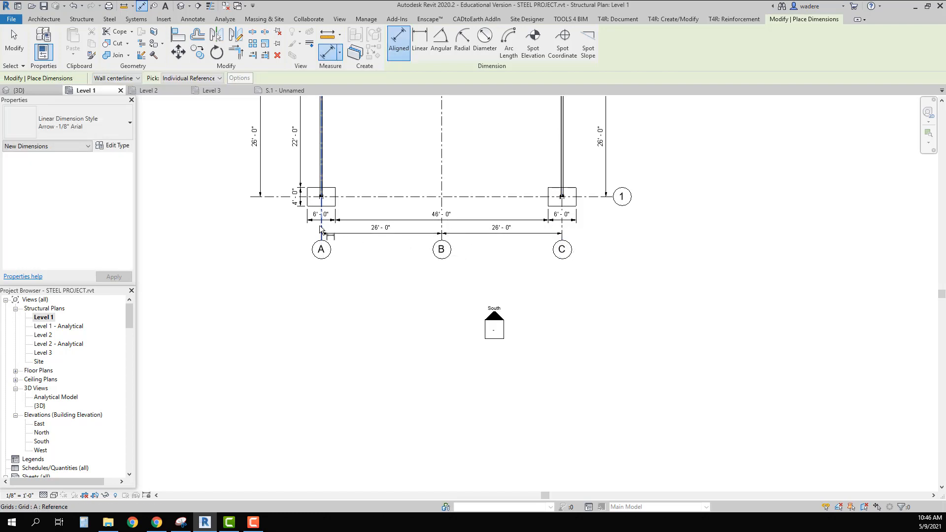
- Add an overall aligned dimension from grid A to grid C, placed outside the A–B–C string
click(322, 232)
click(564, 233)
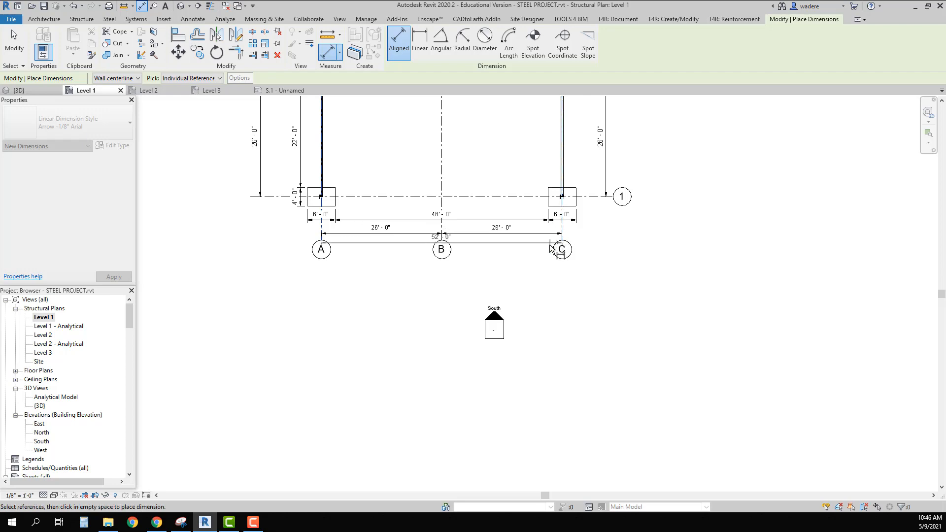
click(424, 246)
key(Escape)
key(Escape)
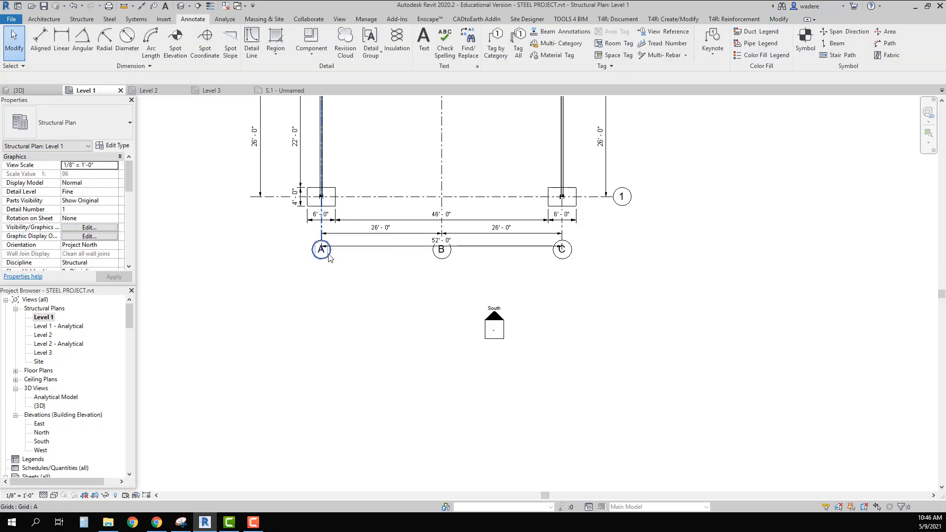
- Move the bubbles of grids A, B and C farther away from the plan
click(321, 249)
drag(324, 245, 326, 258)
click(378, 254)
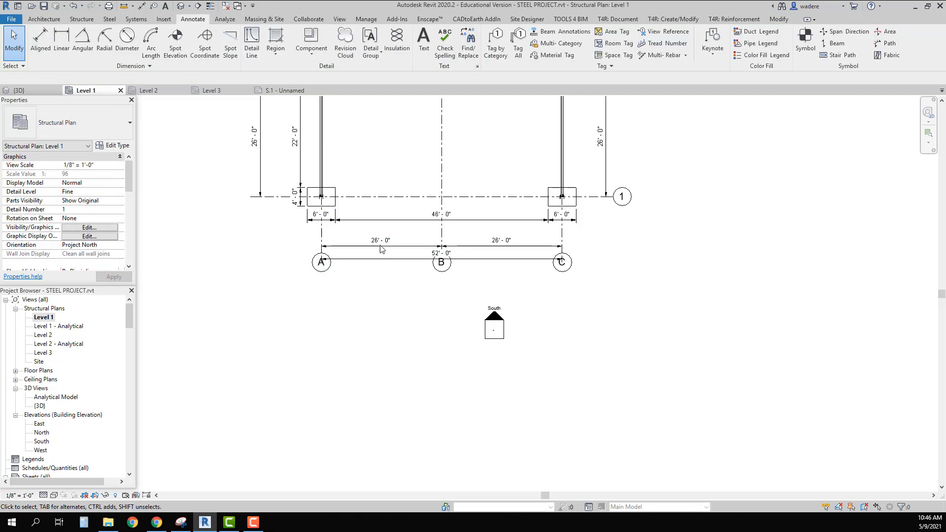
- Move the A–B–C dimension string and the overall A–C dimension back toward the footings, clear of the grid bubbles
click(380, 247)
drag(404, 237, 404, 224)
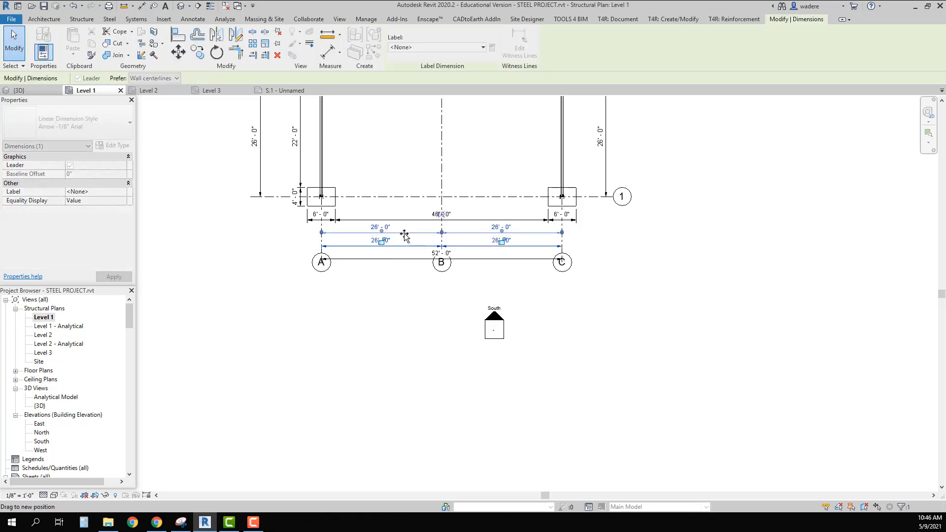
click(403, 259)
drag(404, 259, 405, 249)
click(419, 287)
- Move the grid 1–5 dimension string beside grid A closer to the footing dimension string
scroll(420, 287, down, 5)
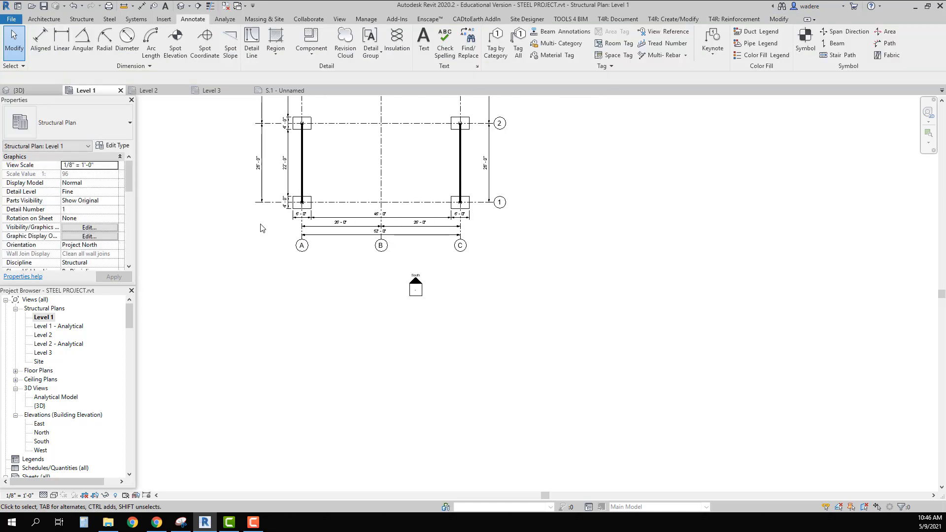
middle_drag(280, 279, 298, 364)
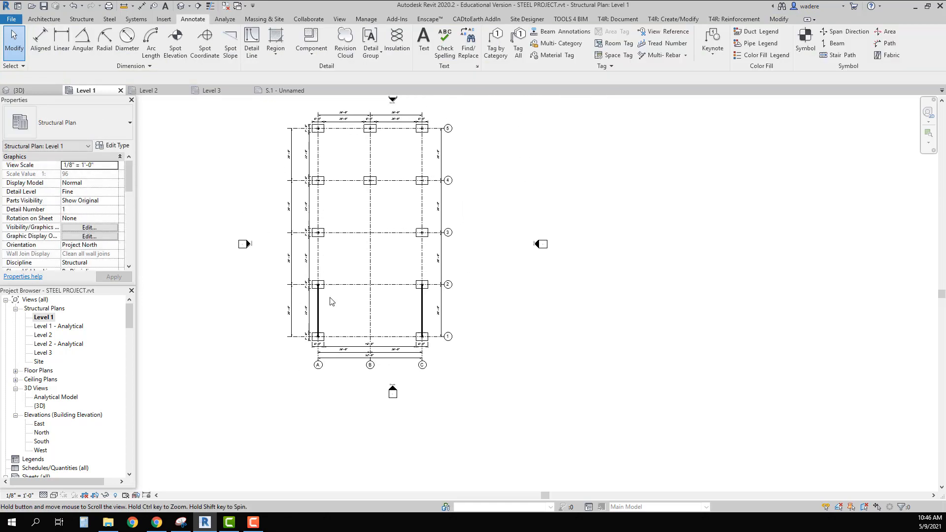
click(293, 196)
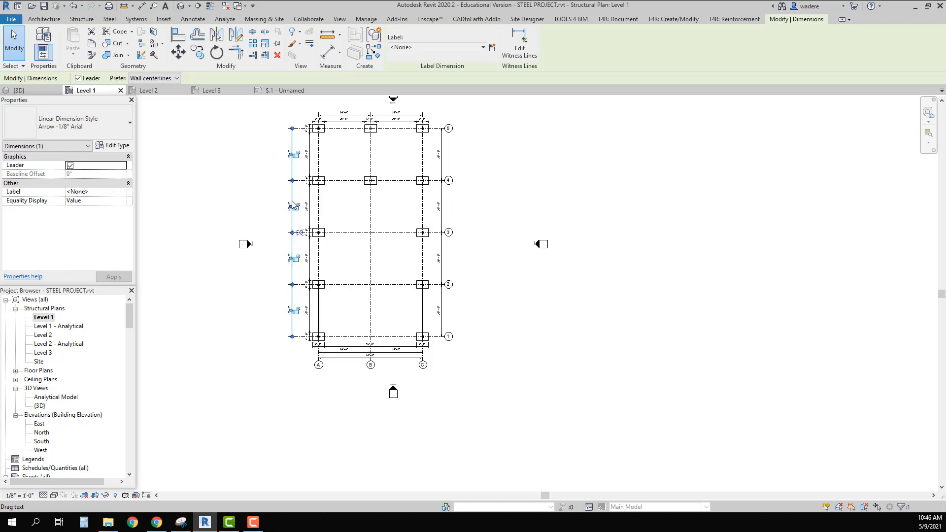
drag(300, 197, 300, 201)
key(Escape)
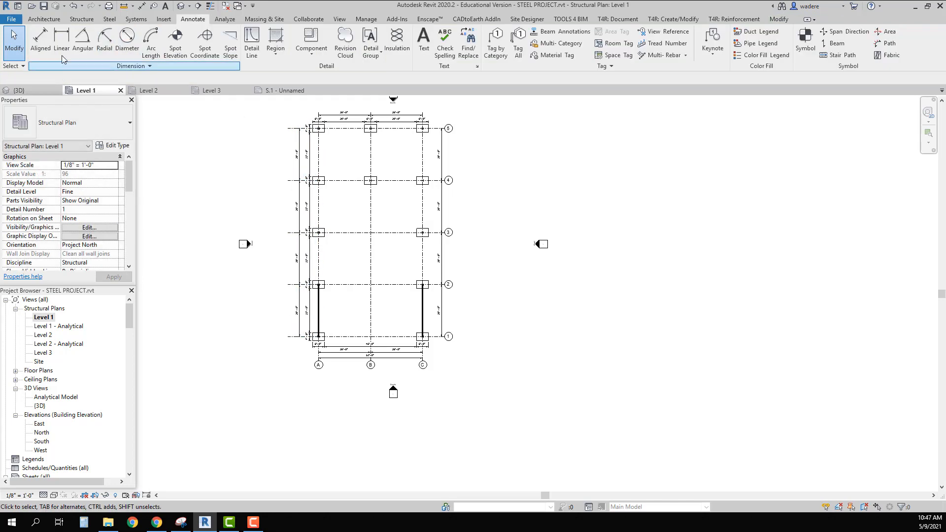
- Add an overall aligned dimension from grid 1 to grid 5, placed outside the grid string on the grid A side
click(44, 53)
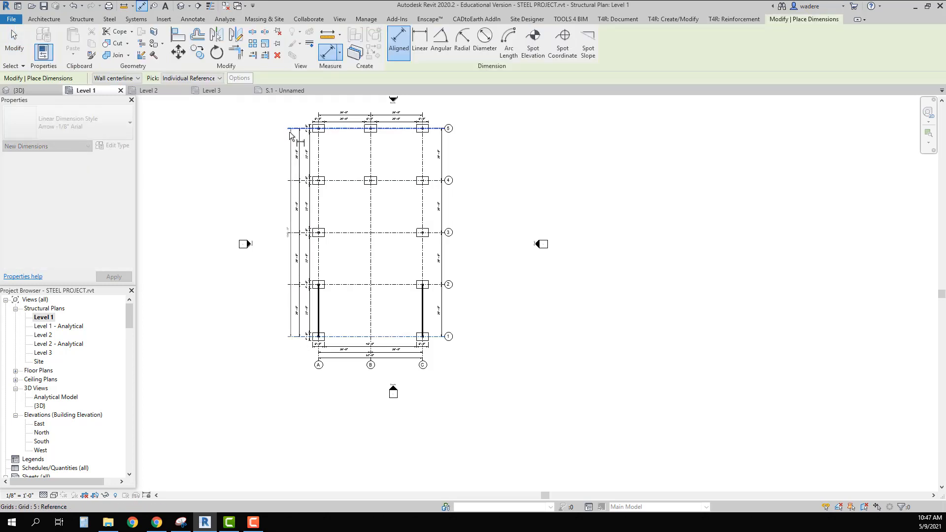
key(Escape)
key(Escape)
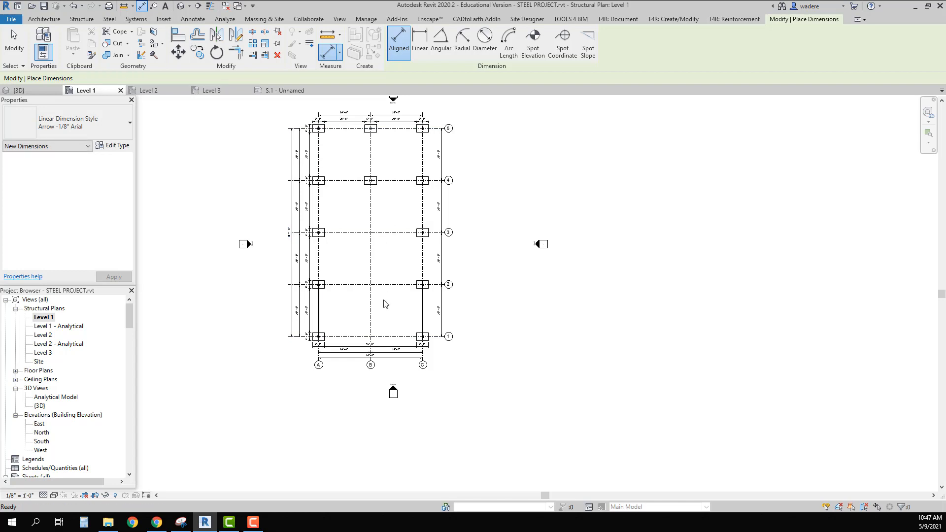
- Adjust the spacing of the grid 1–5 string and overall dimension on the grid A side, bringing both closer to the footing dimensions
scroll(302, 251, up, 1)
scroll(302, 252, up, 3)
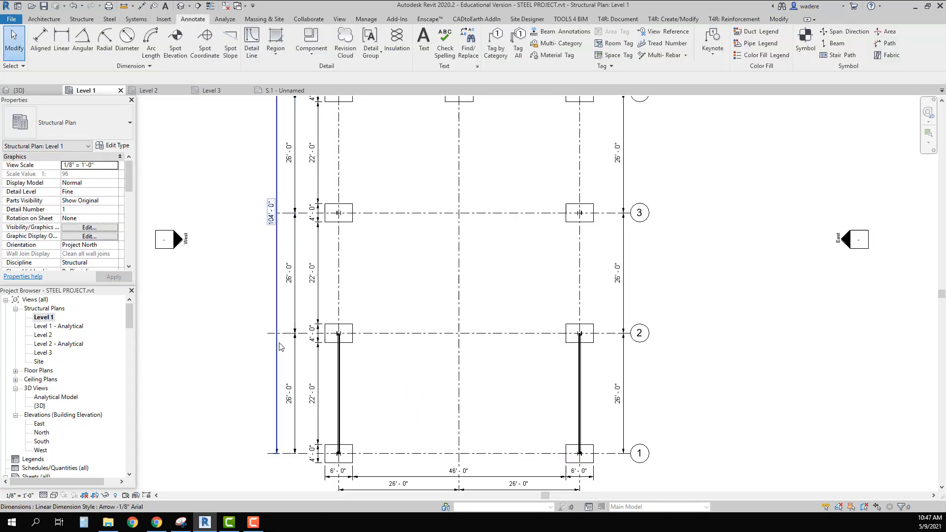
click(286, 290)
drag(269, 335, 260, 334)
click(275, 305)
click(269, 308)
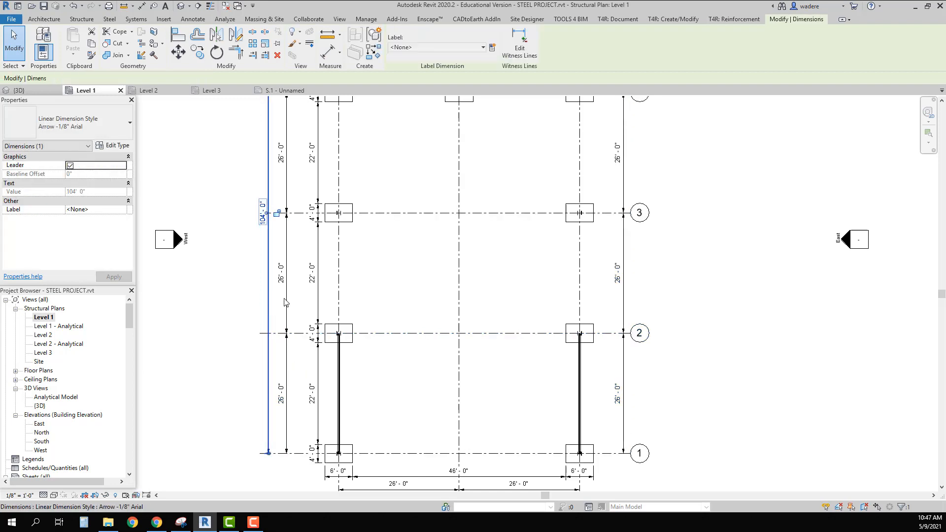
click(287, 298)
mouse_move(287, 298)
mouse_down()
mouse_move(301, 297)
mouse_move(284, 290)
mouse_up()
click(269, 295)
click(219, 268)
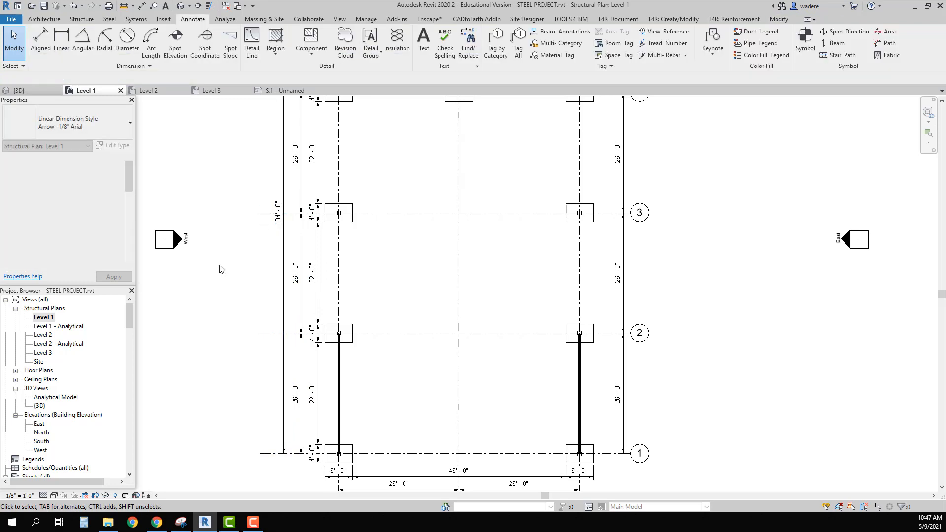
- Open the Level 3 structural plan at the grid 1 end of the roof framing
scroll(273, 295, down, 5)
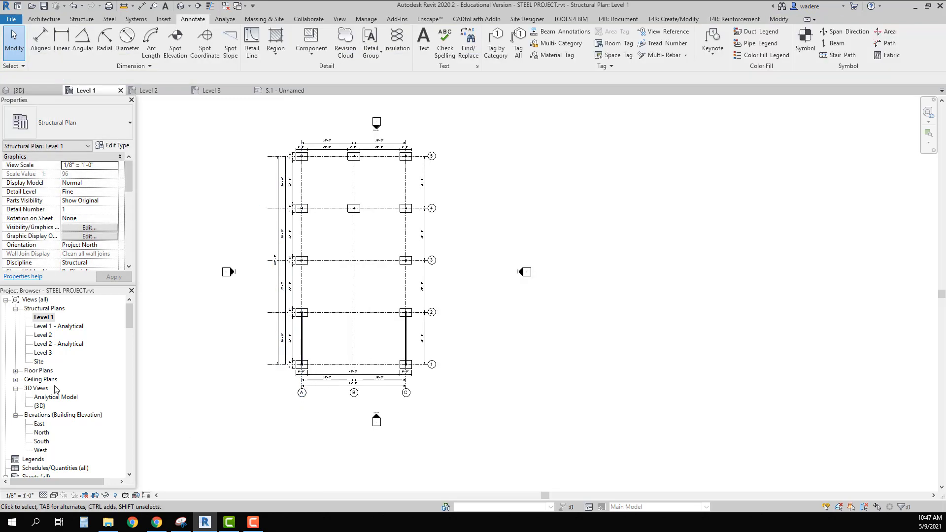
double_click(42, 353)
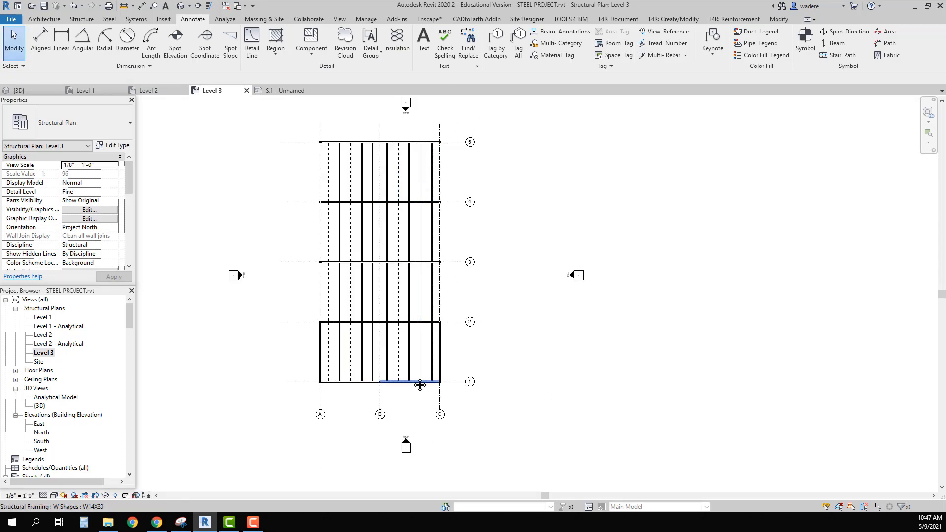
middle_drag(420, 382, 382, 312)
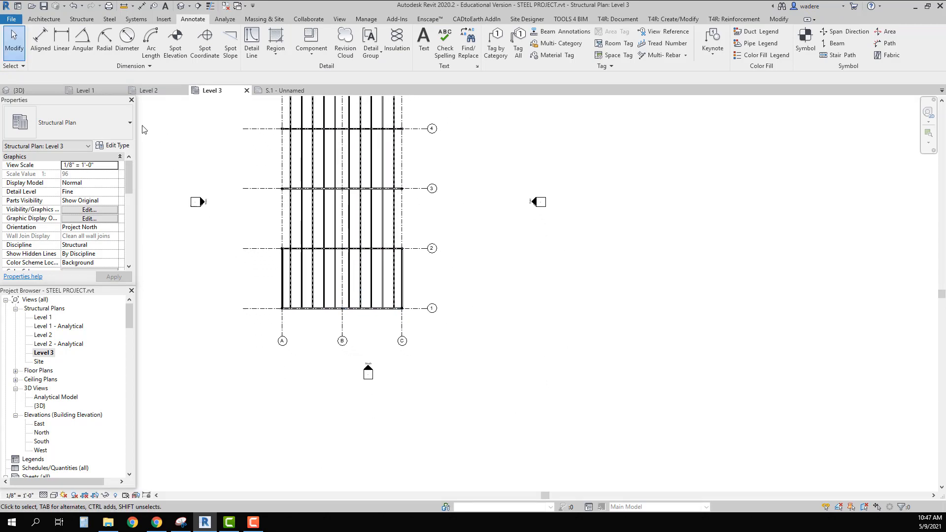
- Try to place an aligned dimension from grid A to the first W4X13 beam, just outside grid 1
click(41, 42)
scroll(276, 325, up, 5)
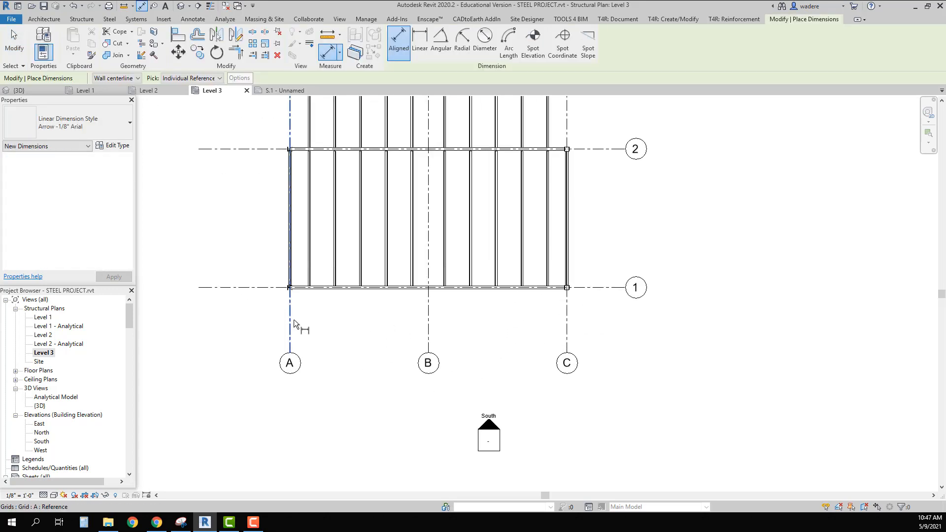
scroll(294, 319, up, 3)
click(285, 276)
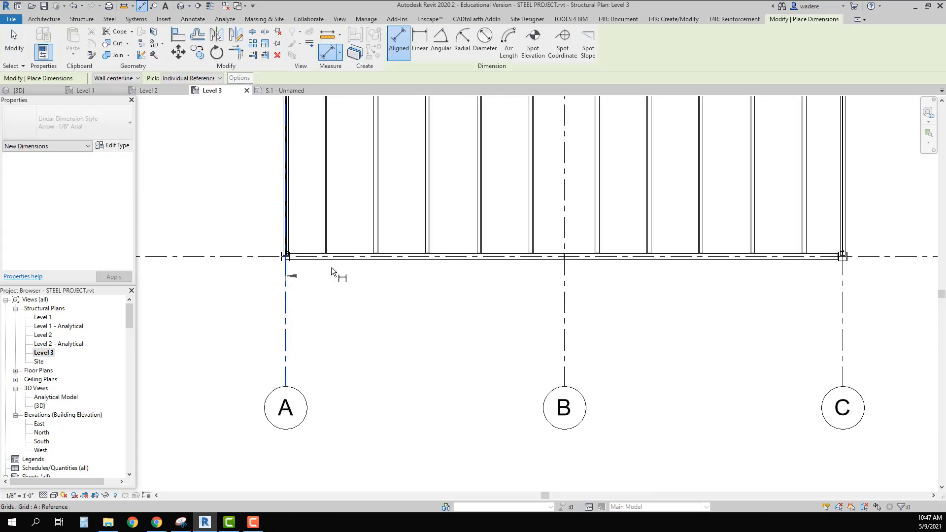
scroll(340, 265, up, 3)
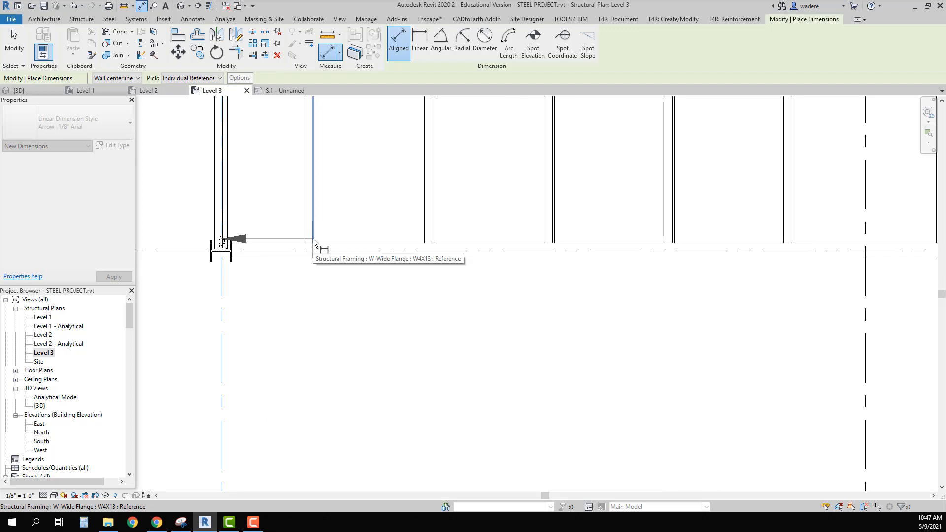
click(314, 243)
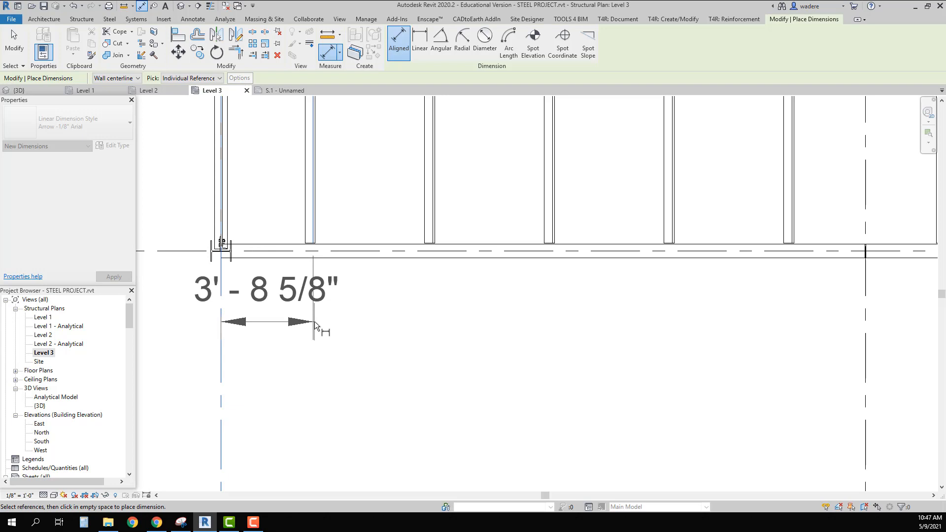
click(314, 322)
scroll(437, 253, up, 3)
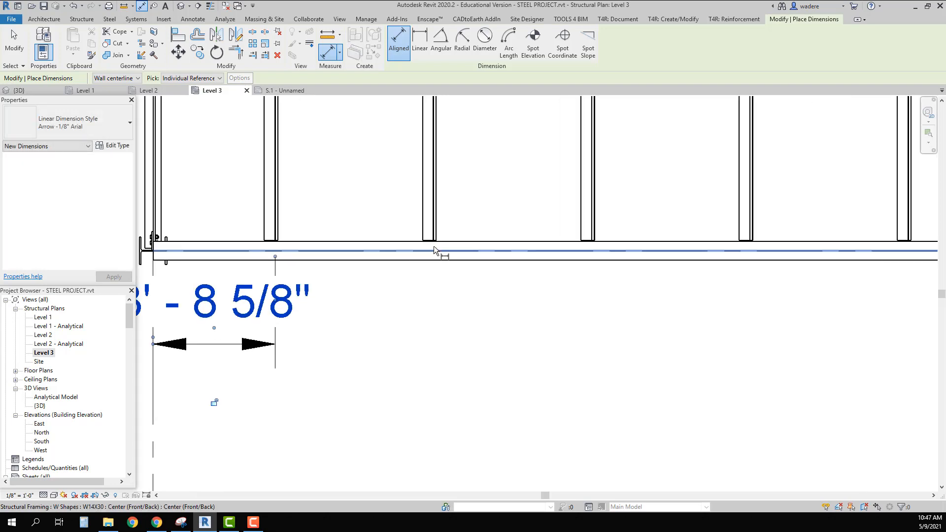
key(Escape)
key(Escape)
scroll(262, 360, down, 4)
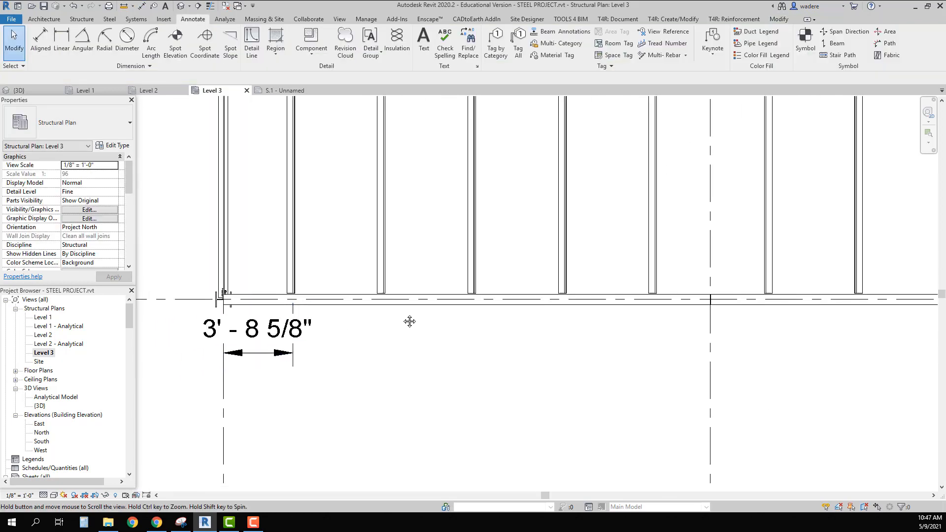
- Start an aligned dimension string along grid 1, picking grid A and each of the five W4X13 beams before grid B
scroll(407, 321, up, 2)
click(41, 40)
scroll(303, 205, up, 2)
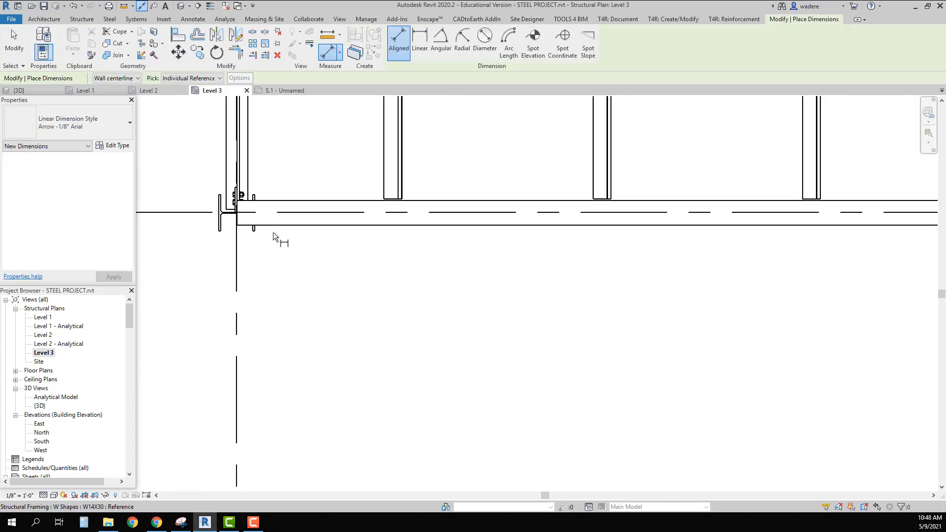
click(237, 253)
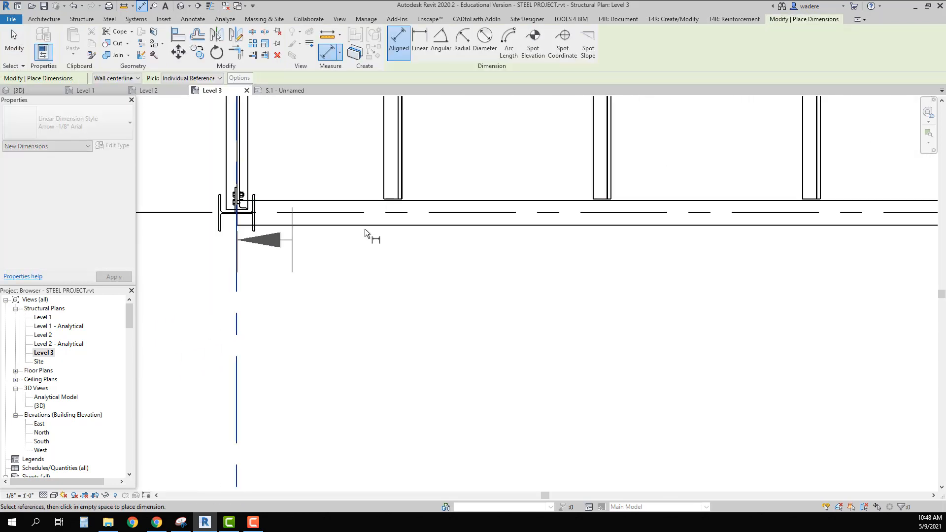
click(401, 195)
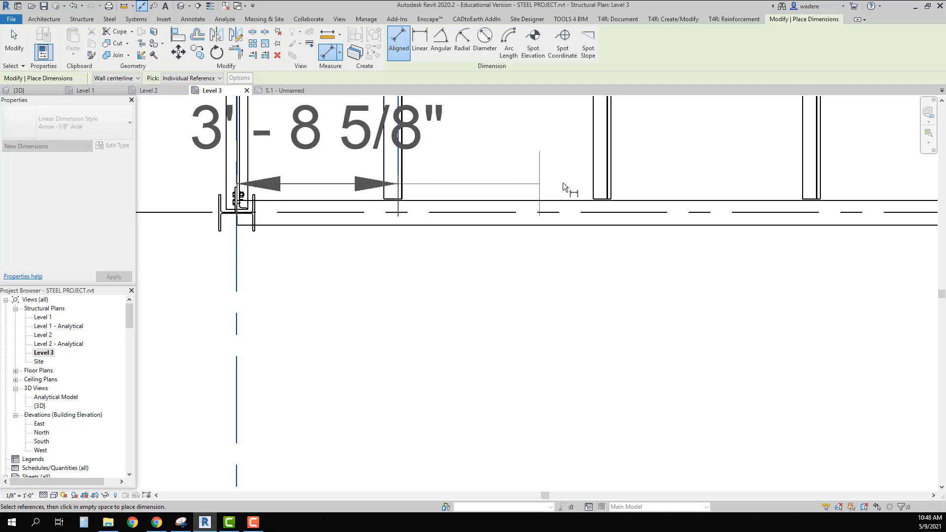
click(608, 182)
scroll(682, 218, down, 2)
middle_drag(715, 253, 317, 266)
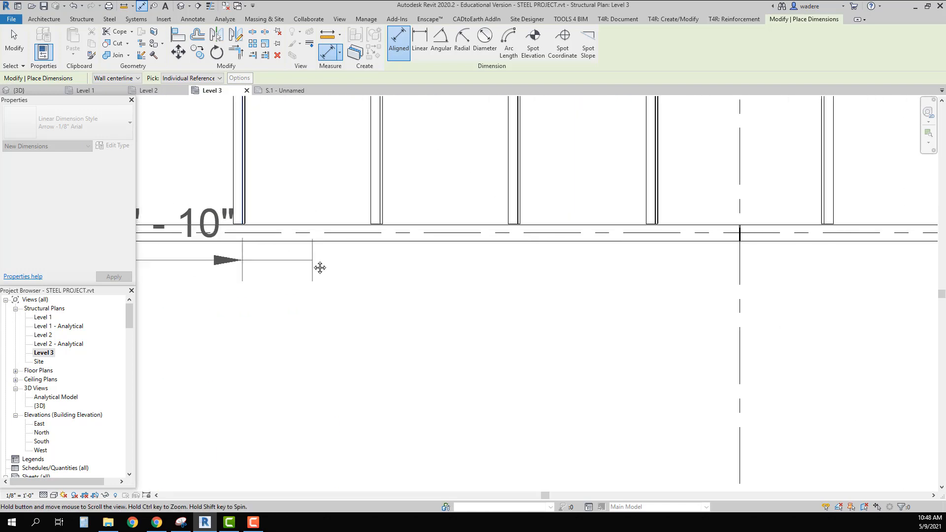
click(382, 221)
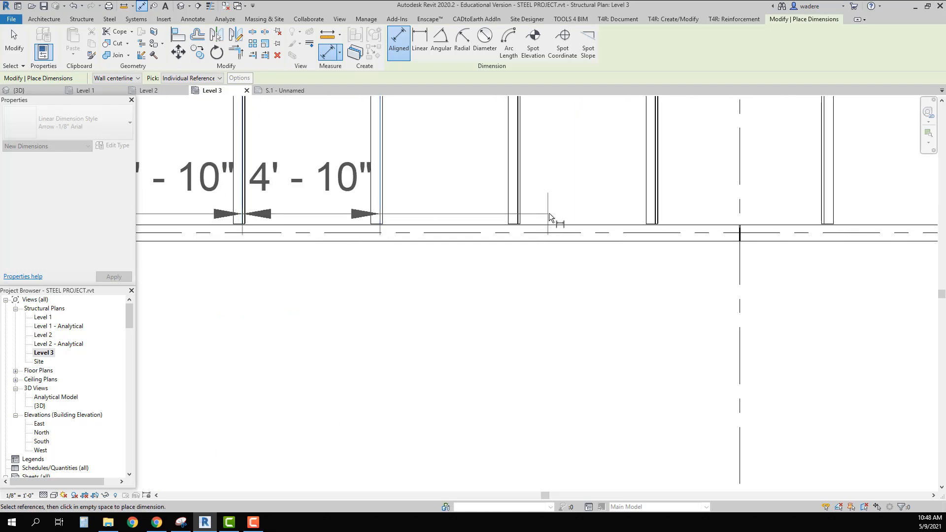
click(519, 217)
middle_drag(653, 233, 297, 249)
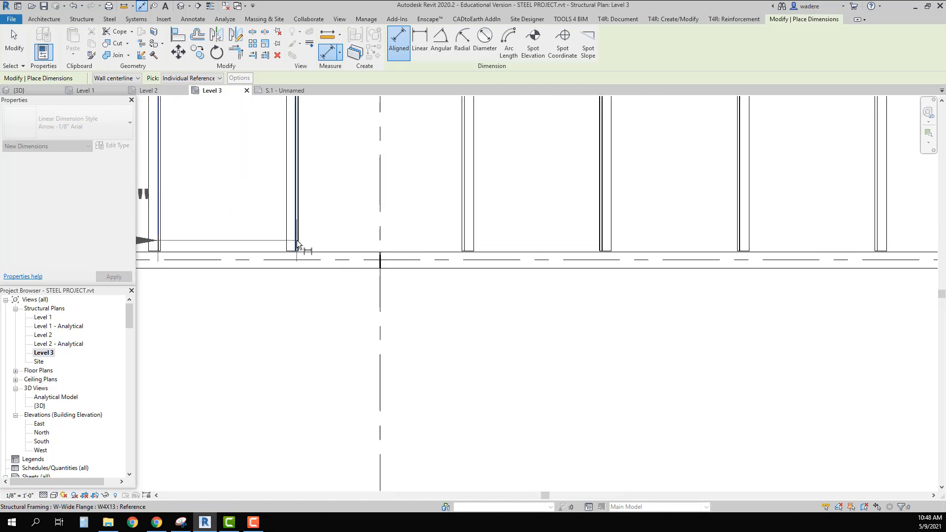
click(298, 244)
- Continue the string through the five W4X13 beams beyond grid B to grid C, placing it just outside grid 1
middle_drag(501, 261, 364, 249)
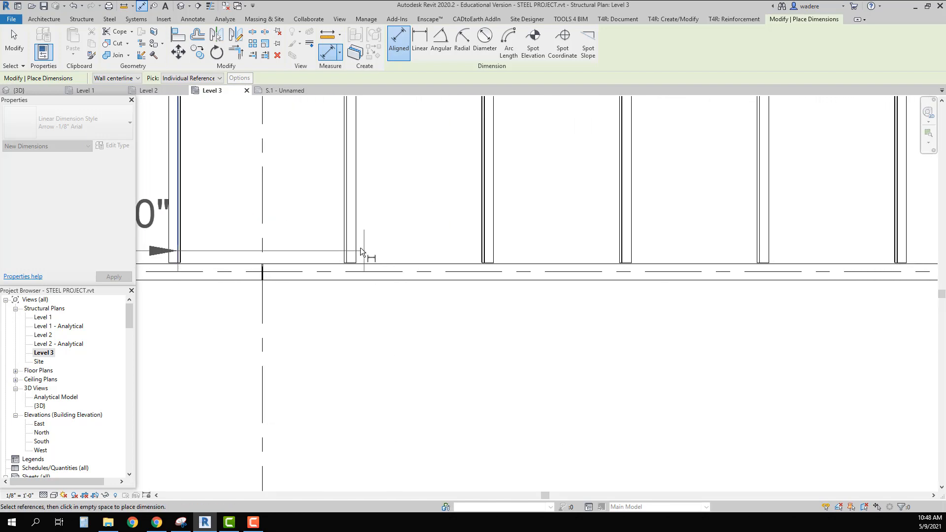
click(347, 244)
click(488, 248)
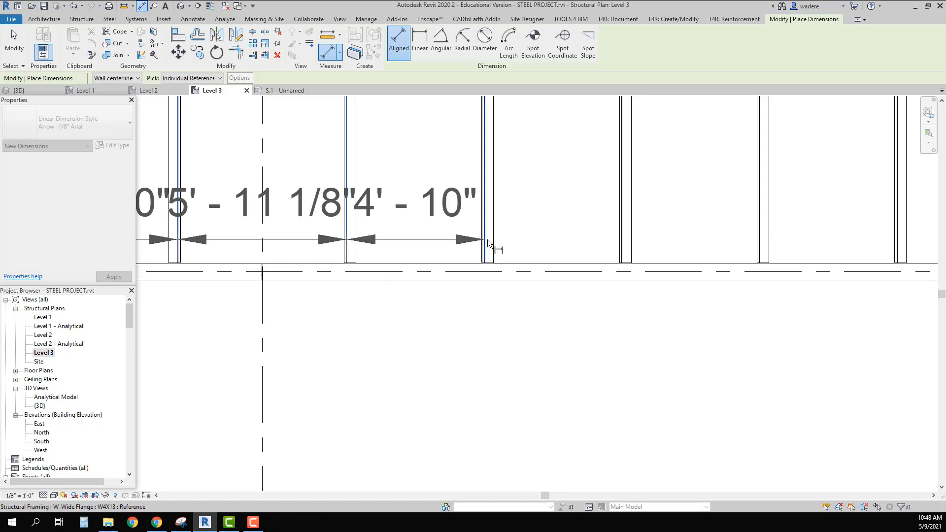
middle_drag(553, 258, 392, 267)
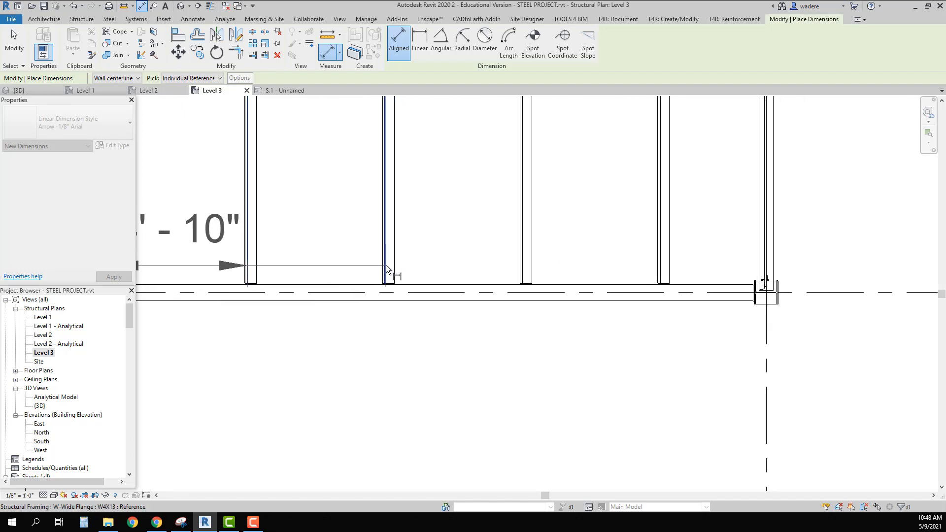
click(386, 265)
click(527, 267)
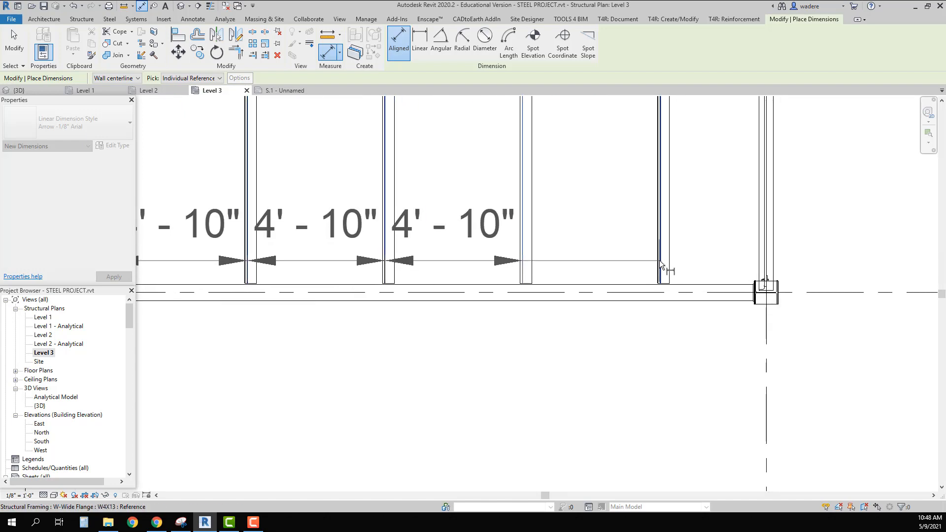
click(662, 265)
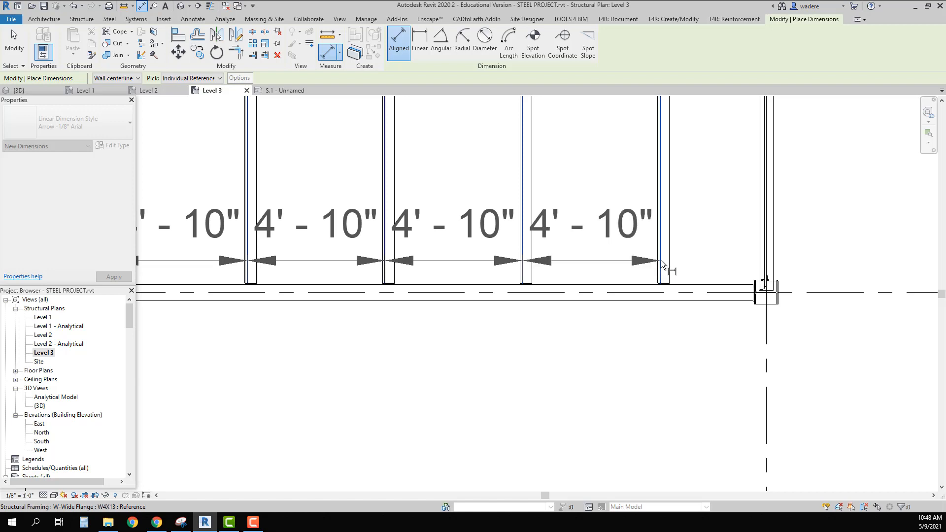
click(767, 318)
scroll(697, 354, down, 4)
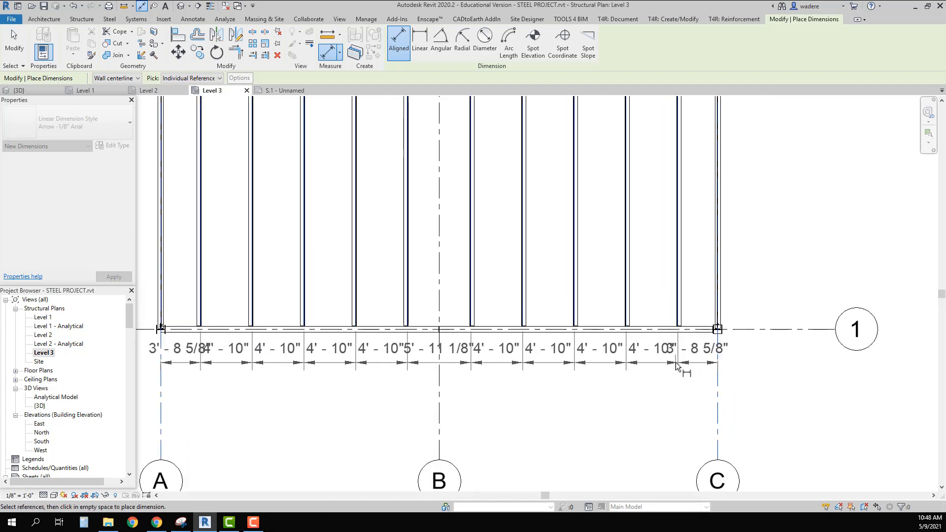
click(676, 362)
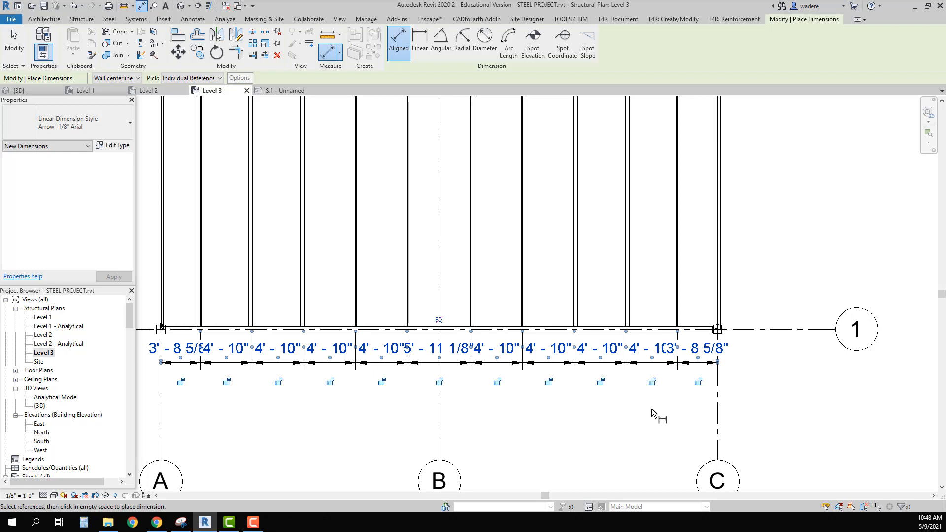
key(Escape)
key(Escape)
- Move the beam string's end-segment texts outward past grids A and C, and the middle segment's text to the outer side of the dimension line
middle_drag(609, 406, 757, 288)
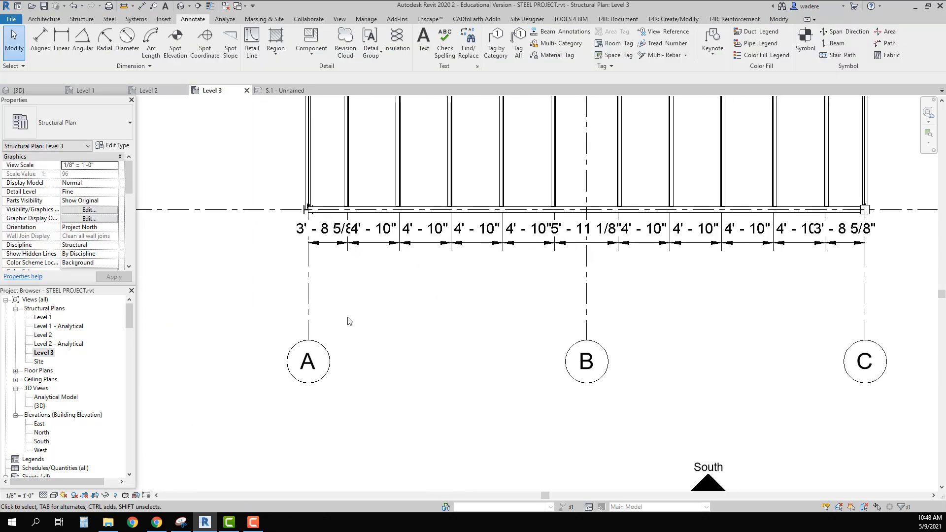
click(329, 234)
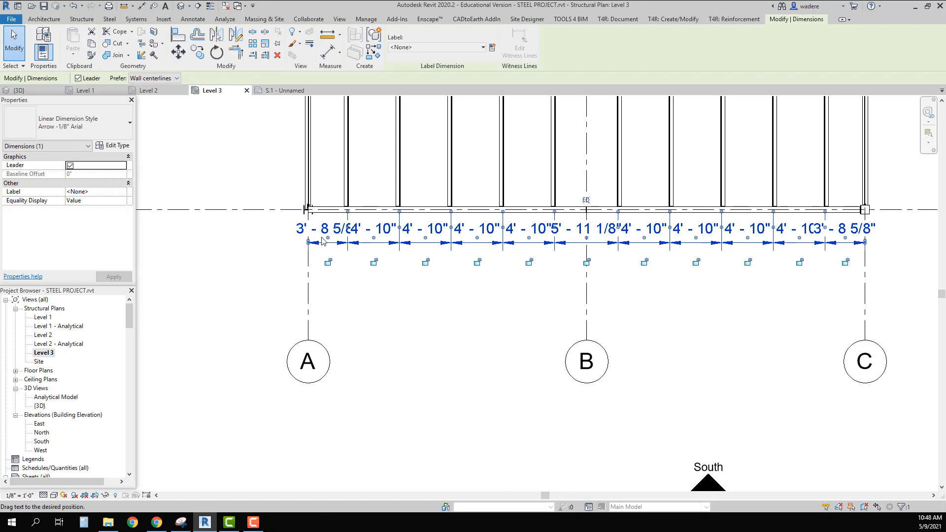
drag(322, 241, 271, 241)
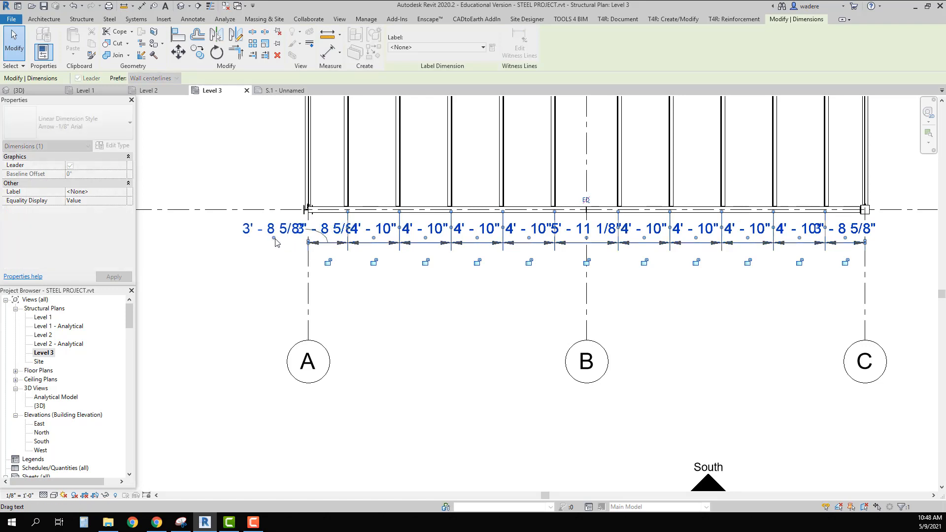
click(864, 236)
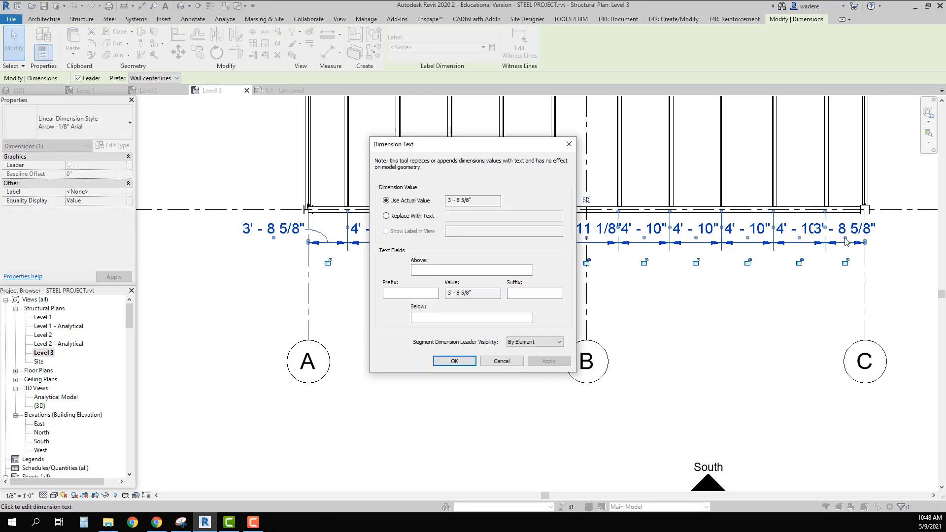
click(487, 365)
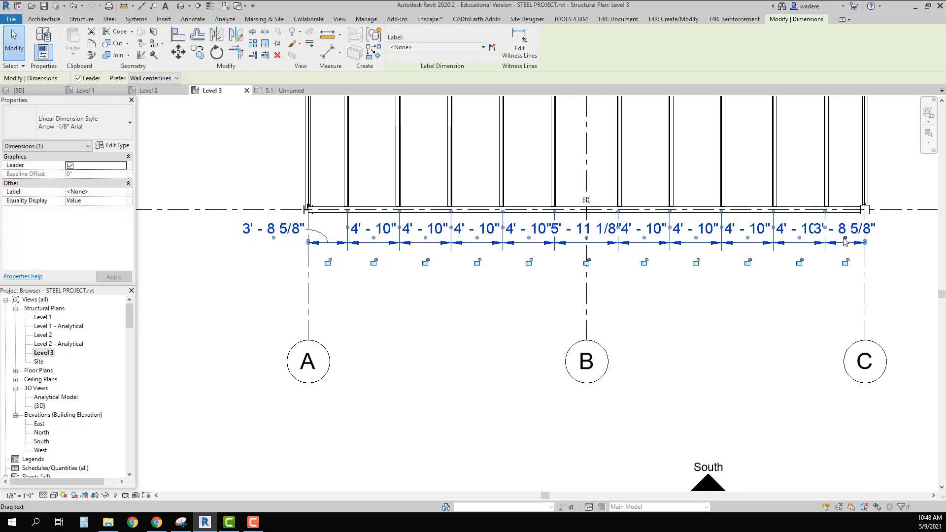
drag(845, 240, 911, 242)
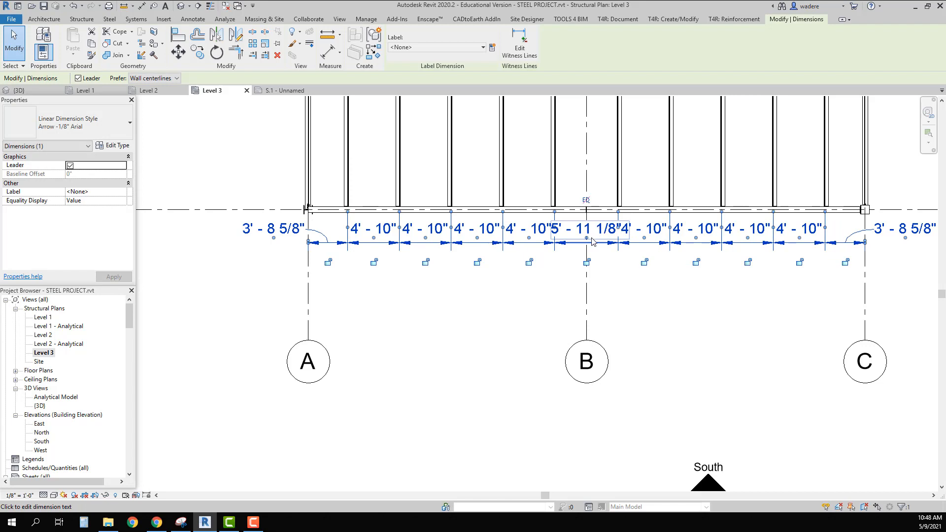
mouse_move(588, 242)
mouse_down()
mouse_move(614, 272)
mouse_move(641, 270)
mouse_up()
click(662, 306)
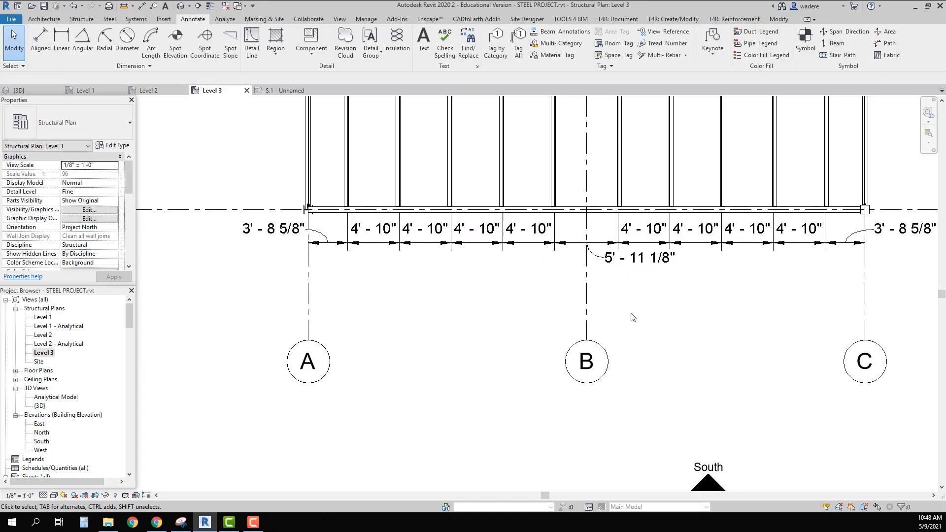
- Add an aligned dimension string across grids A, B and C, placed outside the beam string on the grid 1 side
click(40, 46)
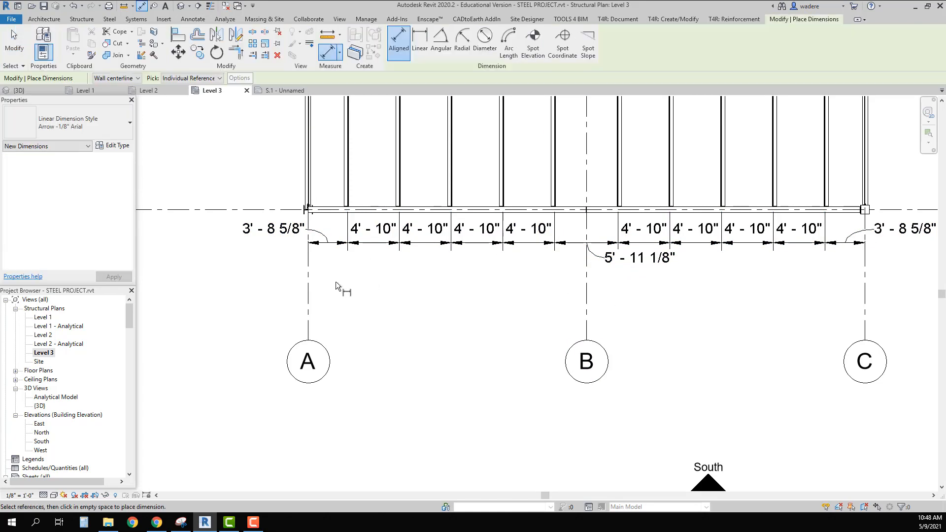
click(308, 268)
click(592, 275)
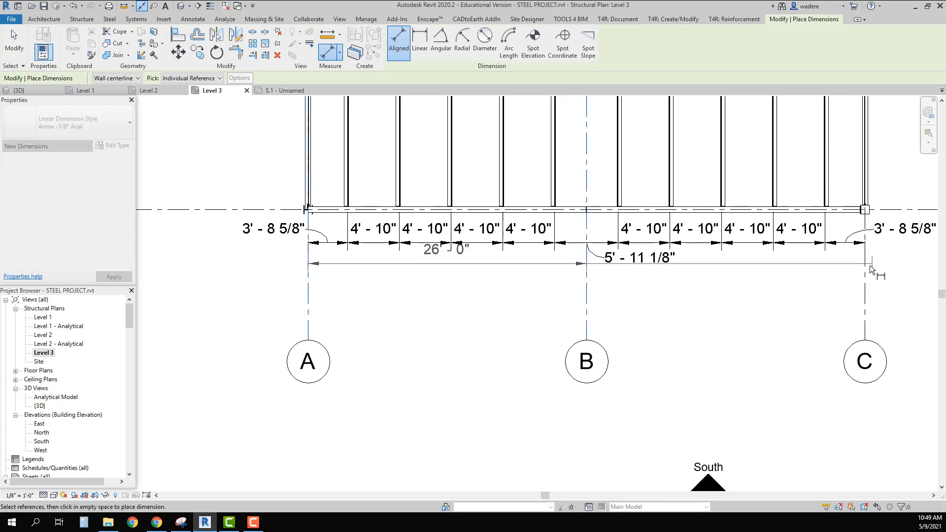
click(865, 272)
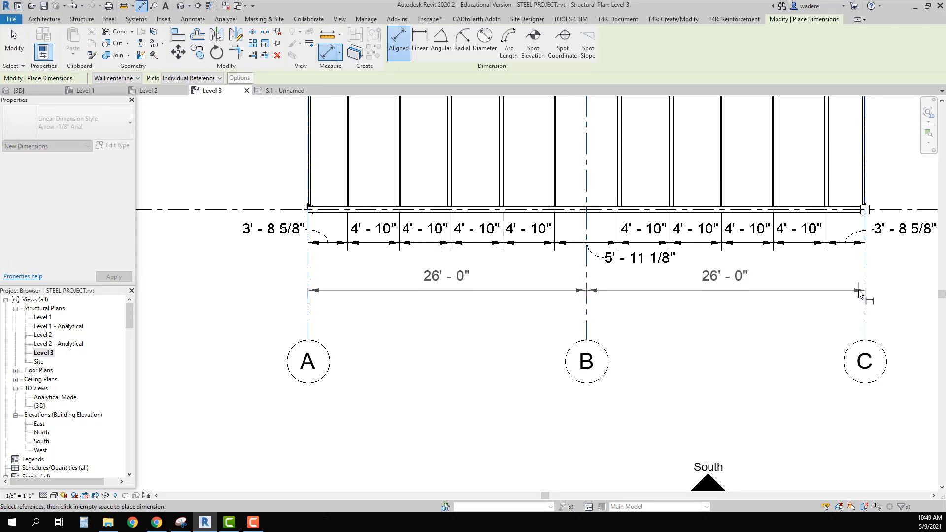
click(858, 292)
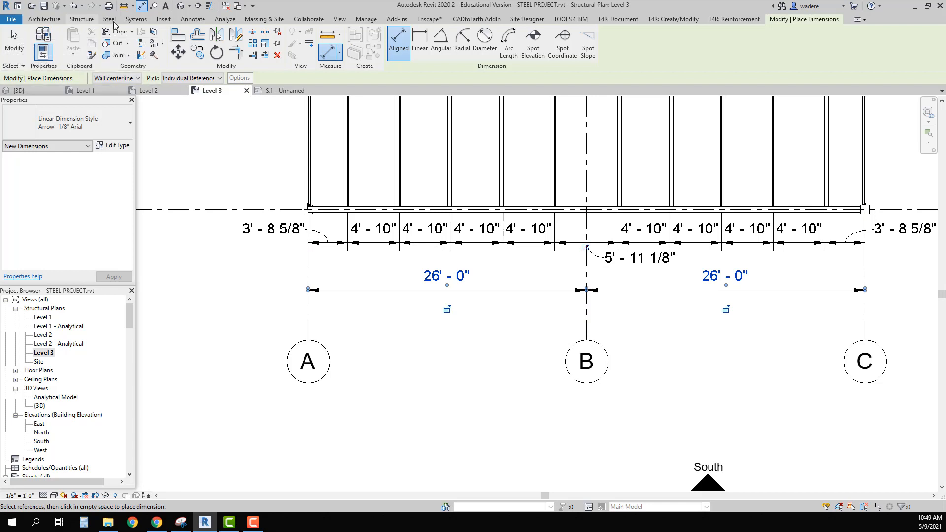
- Add an overall aligned dimension from grid A to grid C, between the A–B–C string and the grid bubbles
click(195, 20)
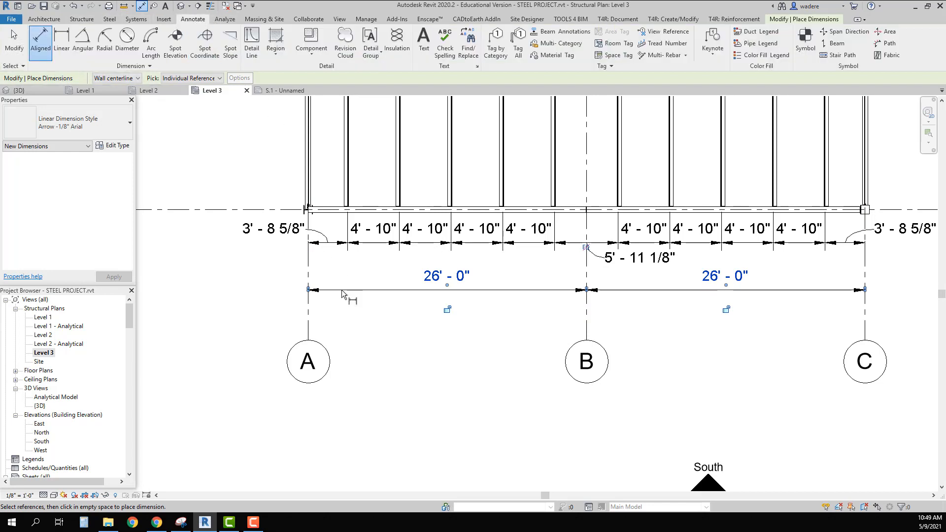
click(311, 320)
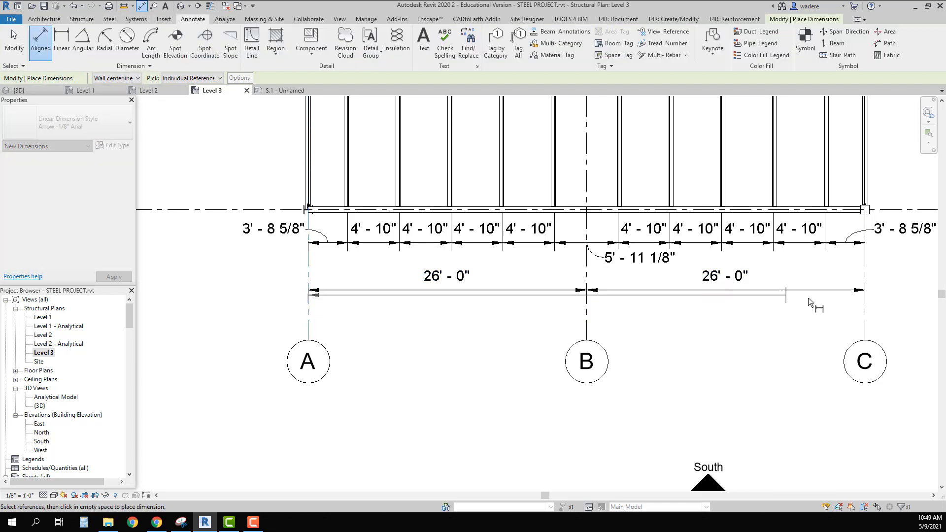
click(864, 323)
click(862, 321)
- Add an aligned dimension string across grids 1 to 5, placed just outside grid A
scroll(463, 195, down, 3)
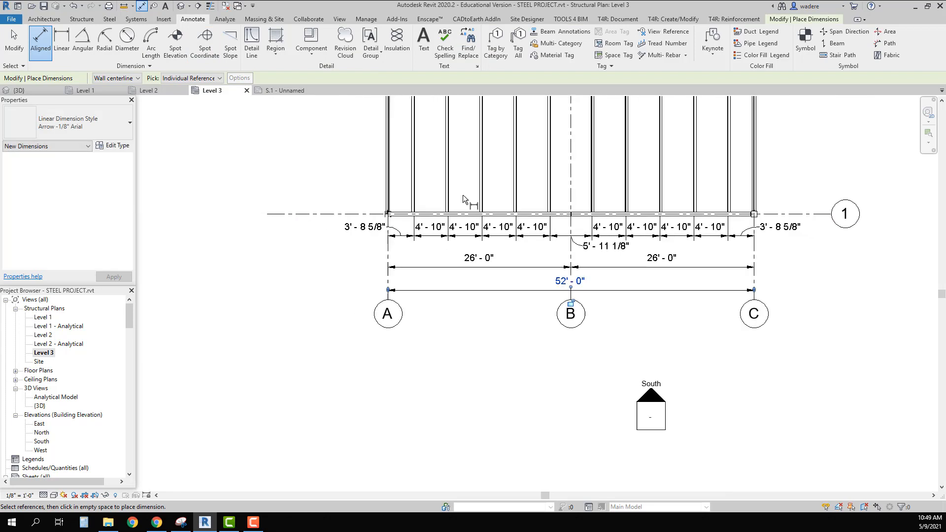
middle_click(358, 182)
middle_click(358, 182)
click(41, 42)
click(291, 408)
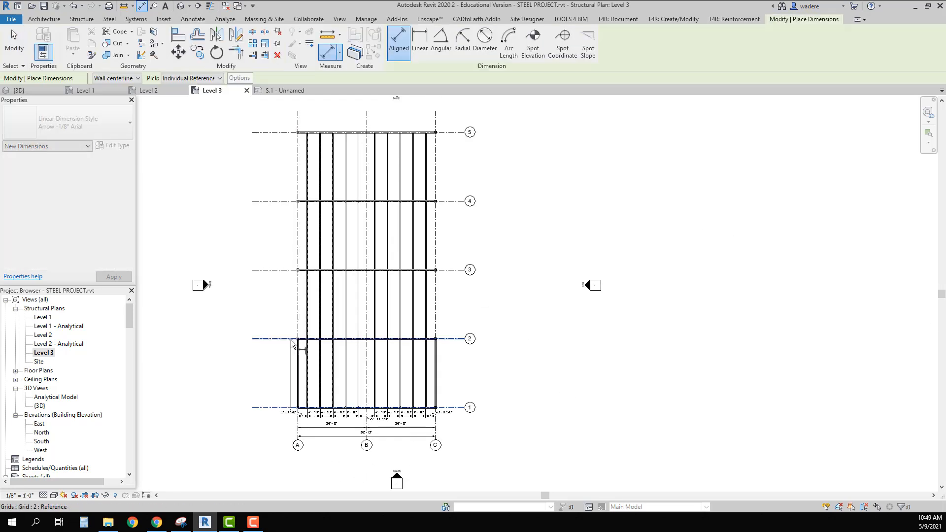
click(289, 309)
click(310, 270)
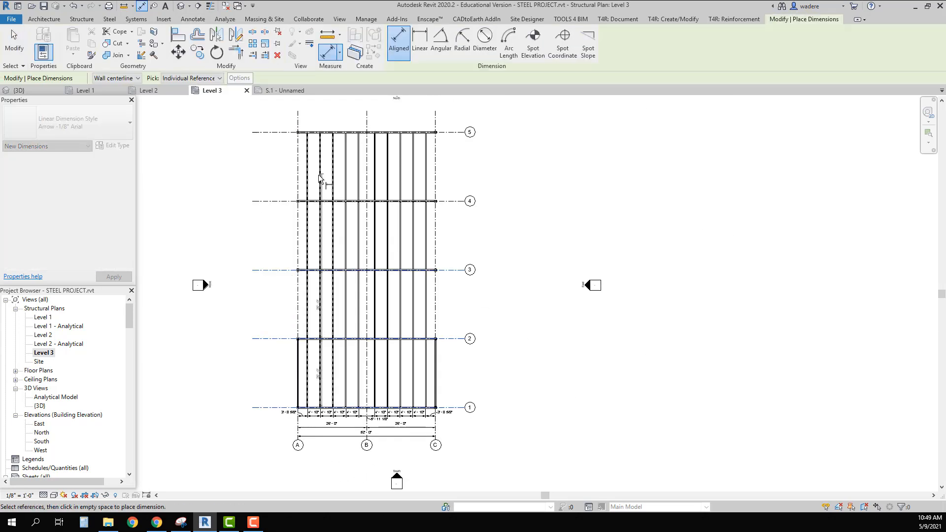
click(285, 202)
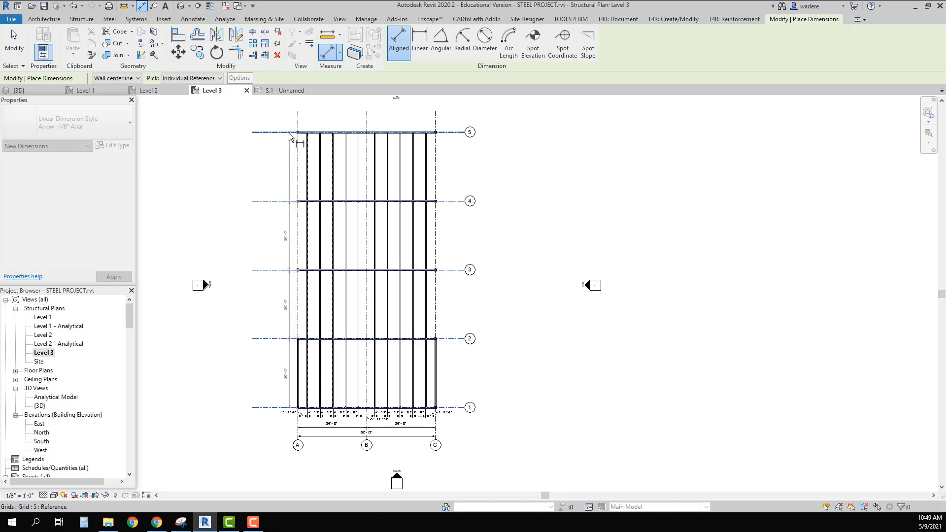
click(290, 132)
click(289, 125)
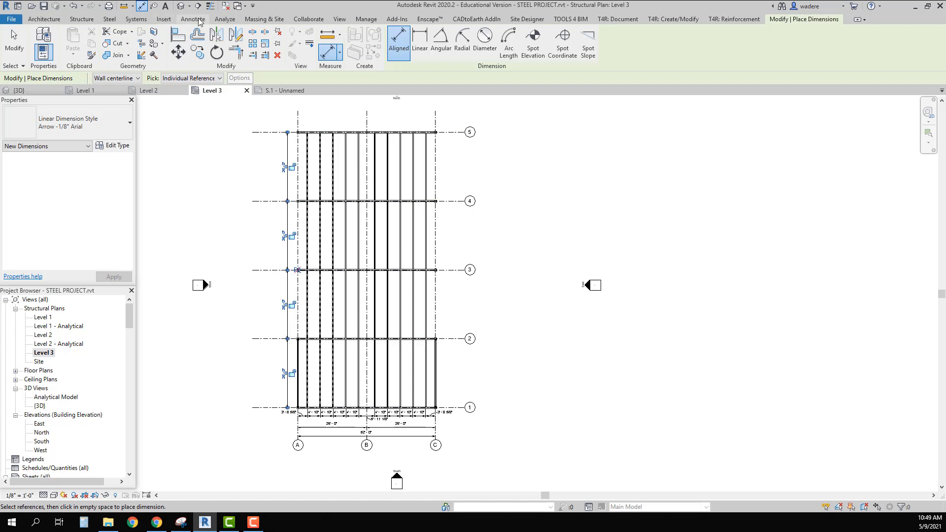
- Add an overall aligned dimension from grid 1 to grid 5, outside the grid string on the grid A side
click(199, 19)
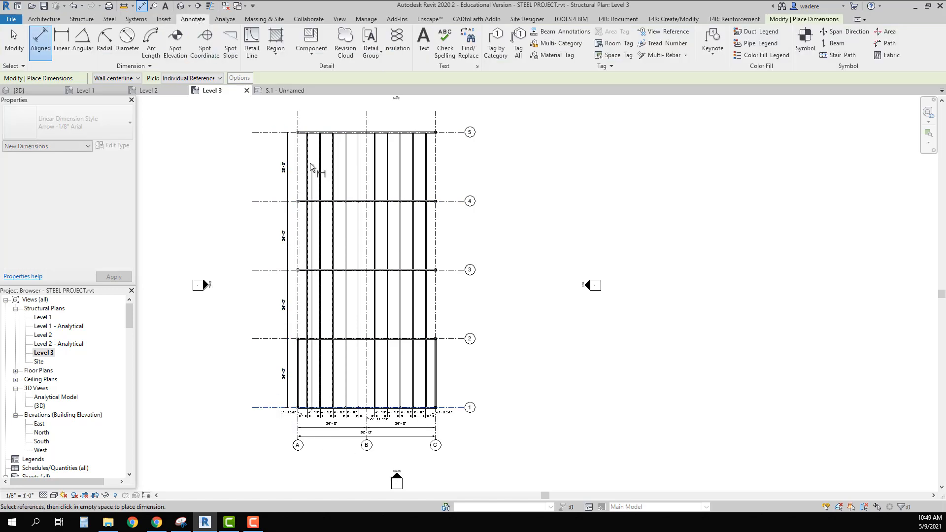
click(276, 133)
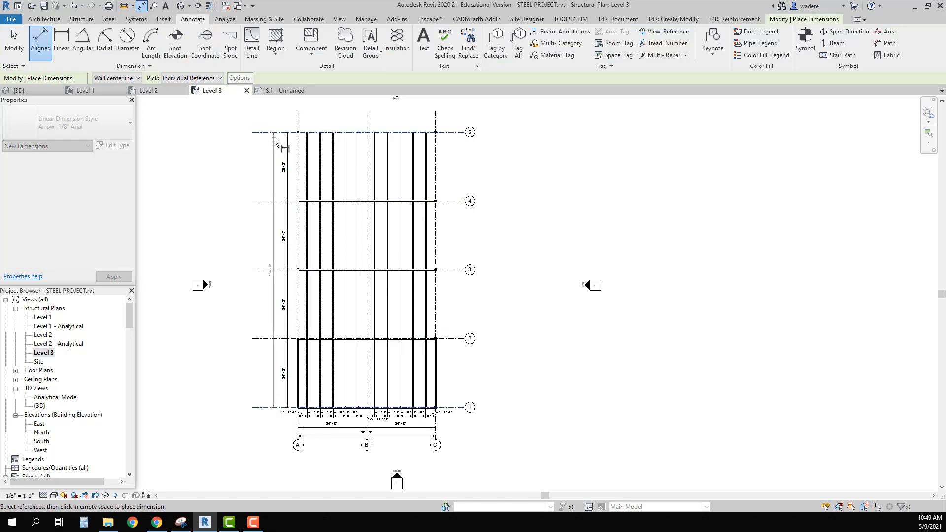
click(275, 143)
- Add an aligned dimension string across grids A, B and C, placed just outside grid 5
middle_drag(355, 216, 272, 240)
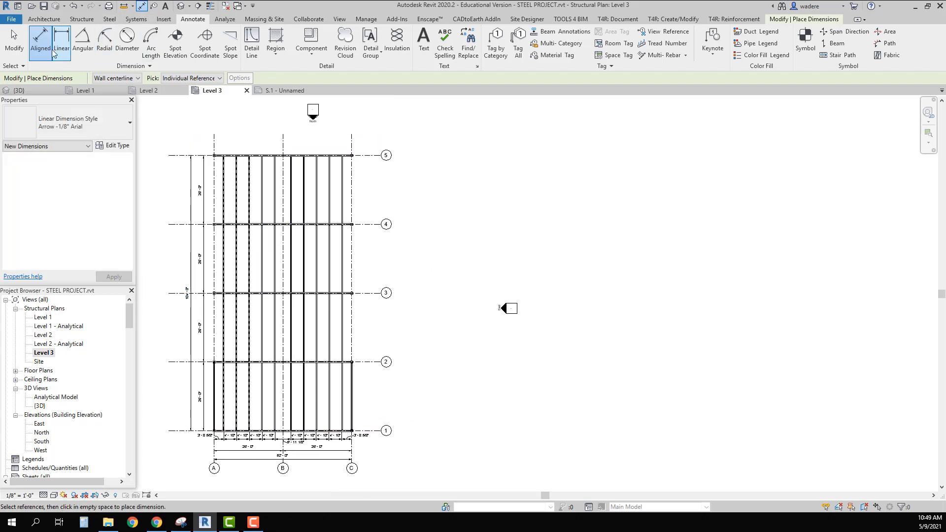
click(214, 150)
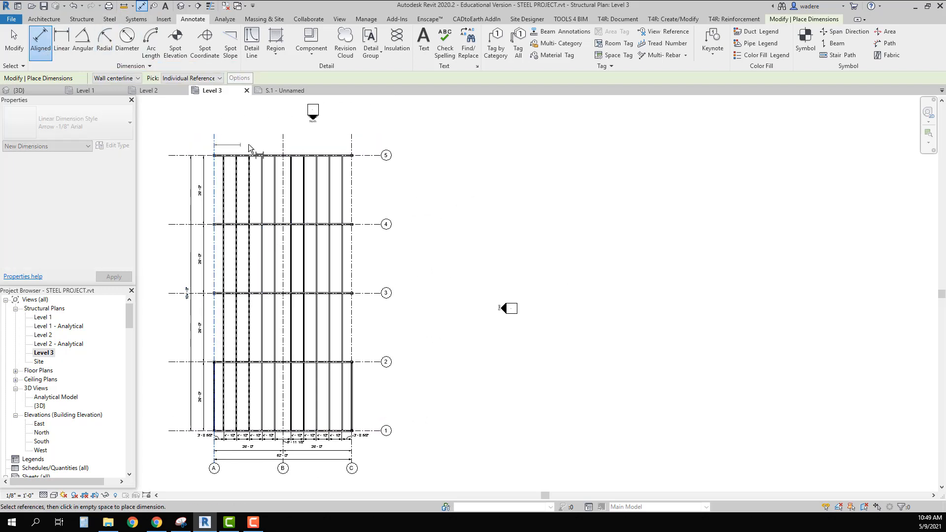
click(283, 151)
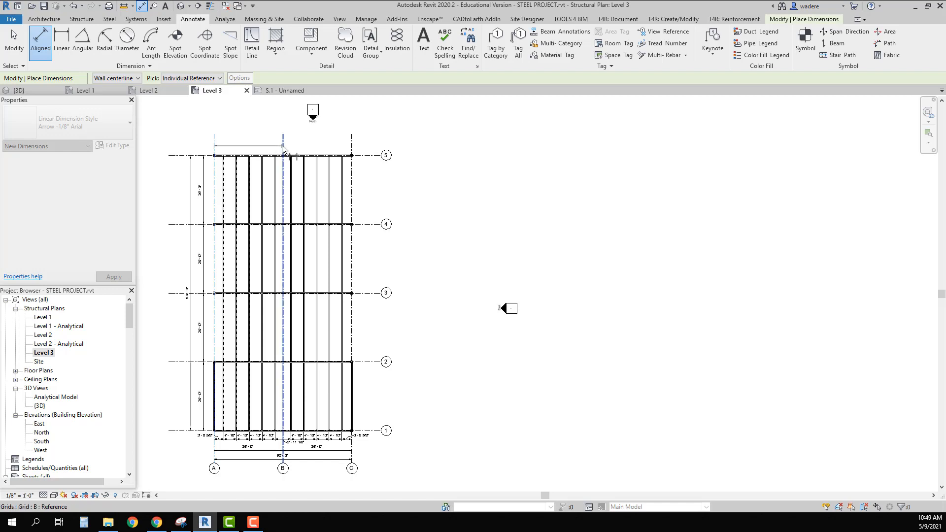
click(349, 147)
click(343, 147)
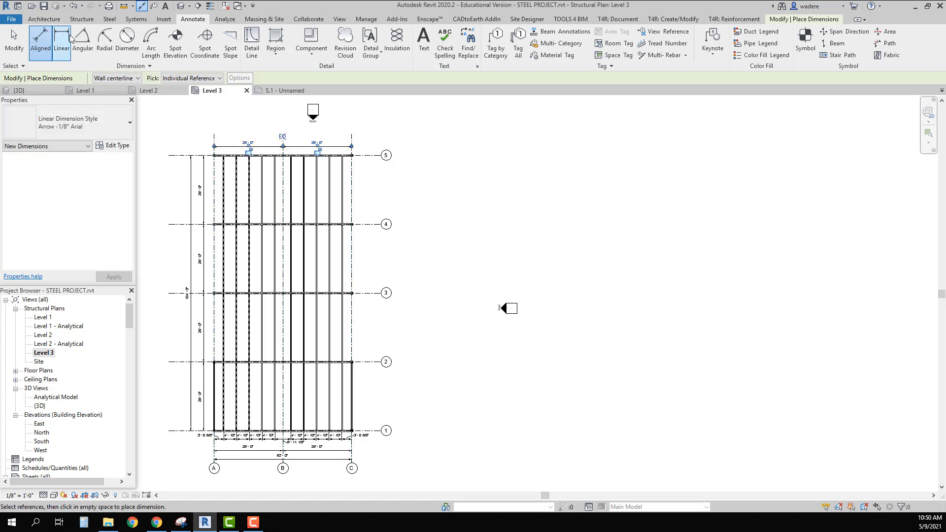
- Add an overall aligned dimension from grid A to grid C, outside the A–B–C string on the grid 5 side
click(46, 20)
click(188, 21)
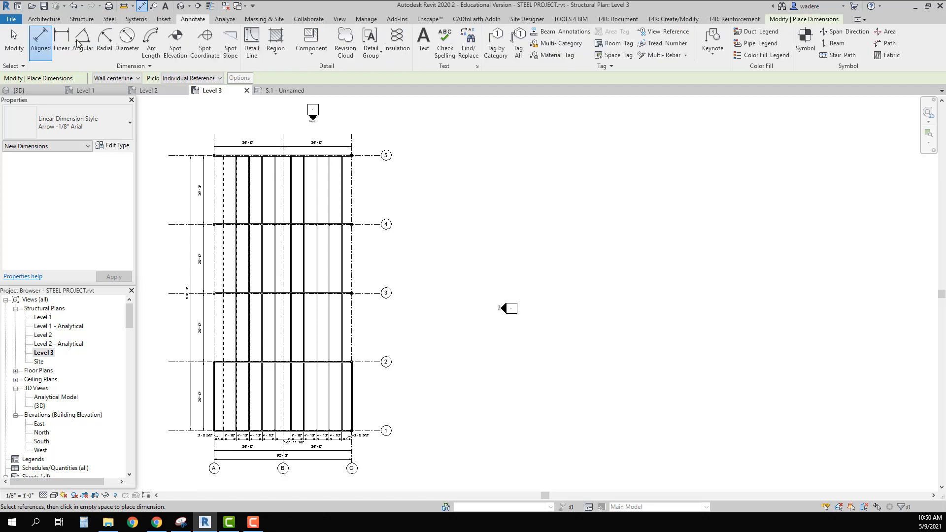
click(215, 144)
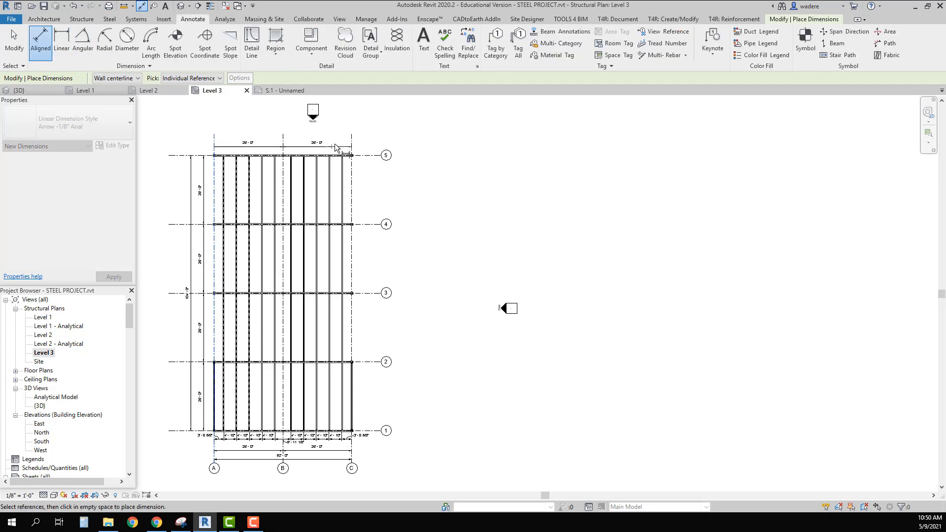
click(351, 143)
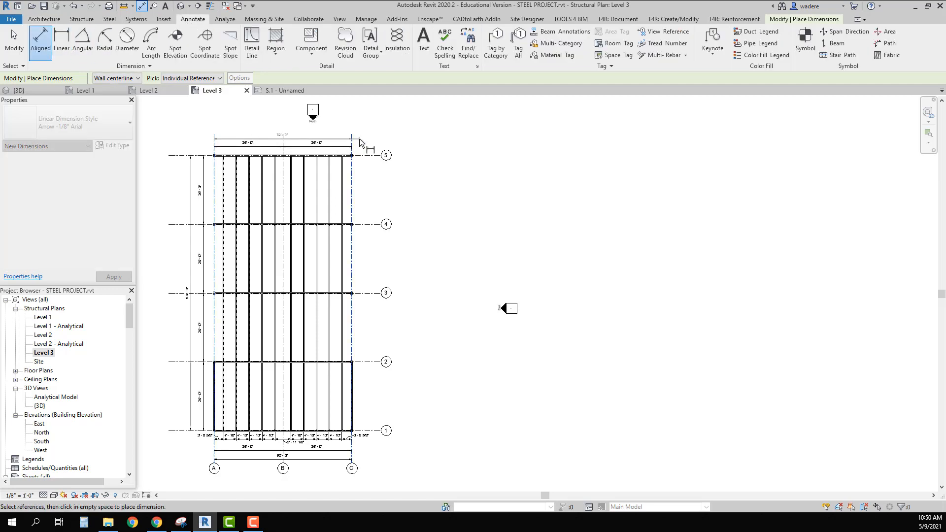
click(360, 144)
key(Escape)
key(Escape)
- Move the A–B–C string and the overall dimension on the grid 5 side together, slightly closer to grid 5
scroll(281, 150, up, 3)
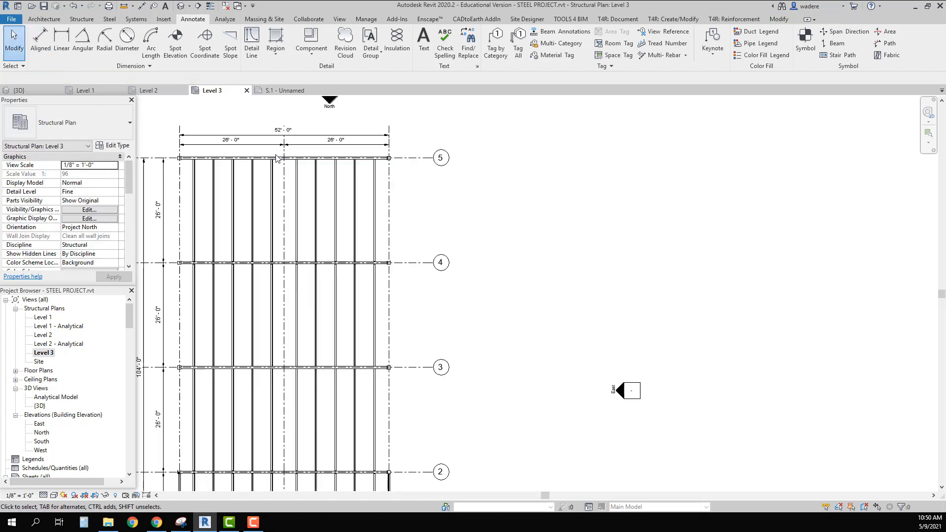
click(260, 138)
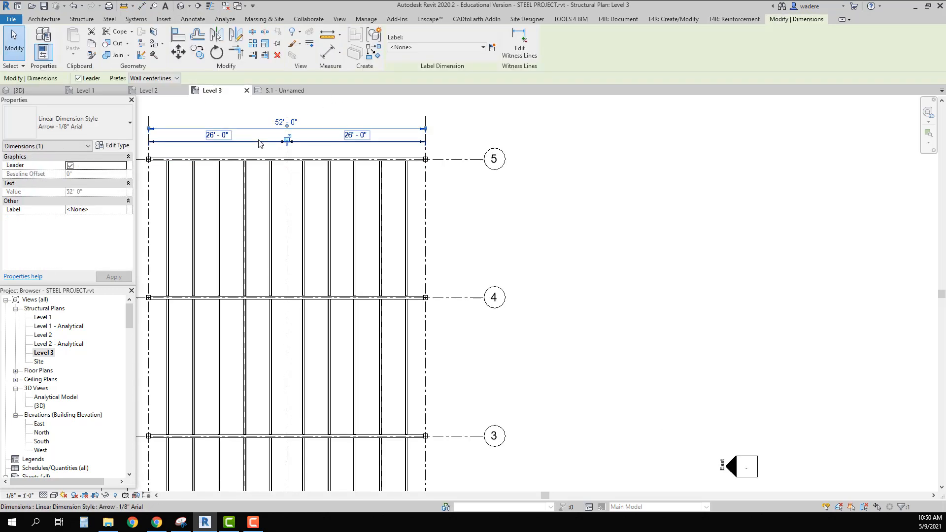
ctrl+click(261, 143)
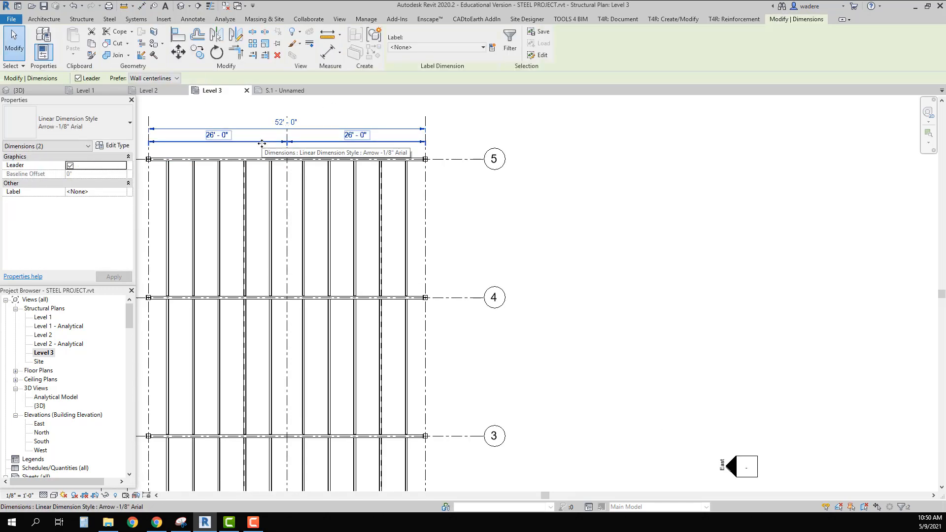
drag(262, 155, 263, 162)
key(Escape)
scroll(486, 189, down, 5)
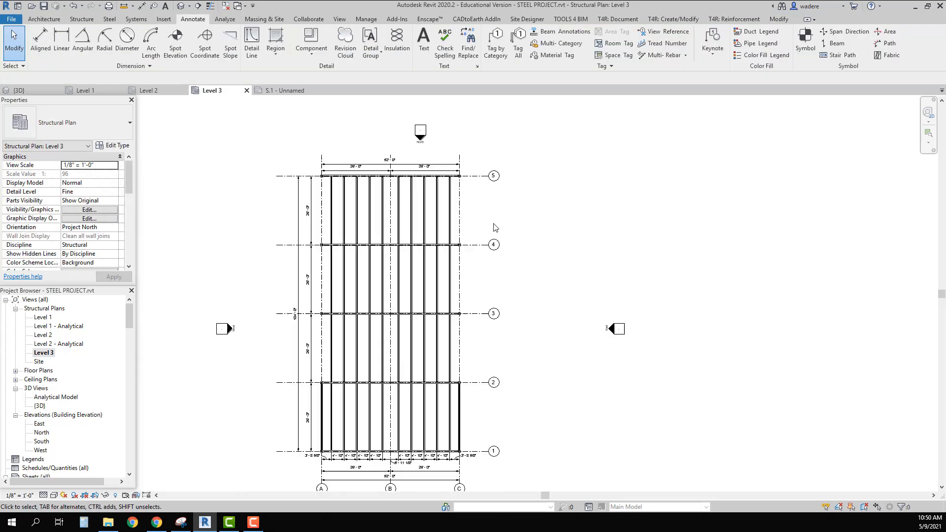
- Add an aligned dimension string across grids 1 to 5, placed between grid C and the numbered grid bubbles
mouse_move(516, 280)
middle_down()
mouse_move(503, 265)
mouse_move(420, 247)
middle_up()
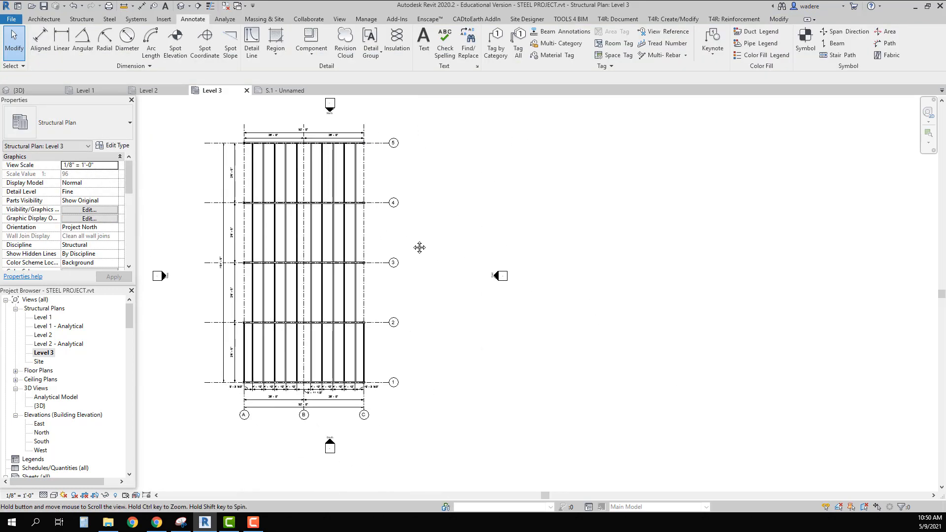
click(41, 47)
click(384, 383)
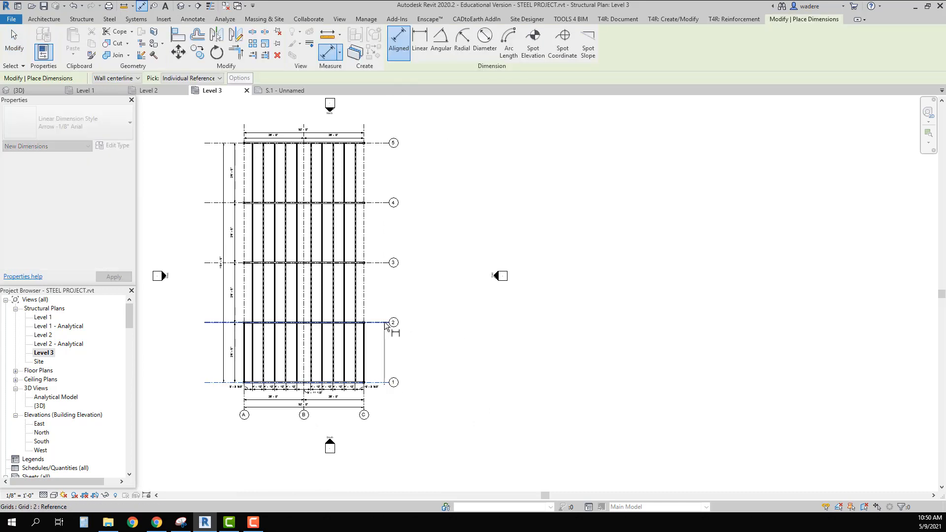
click(384, 323)
click(383, 262)
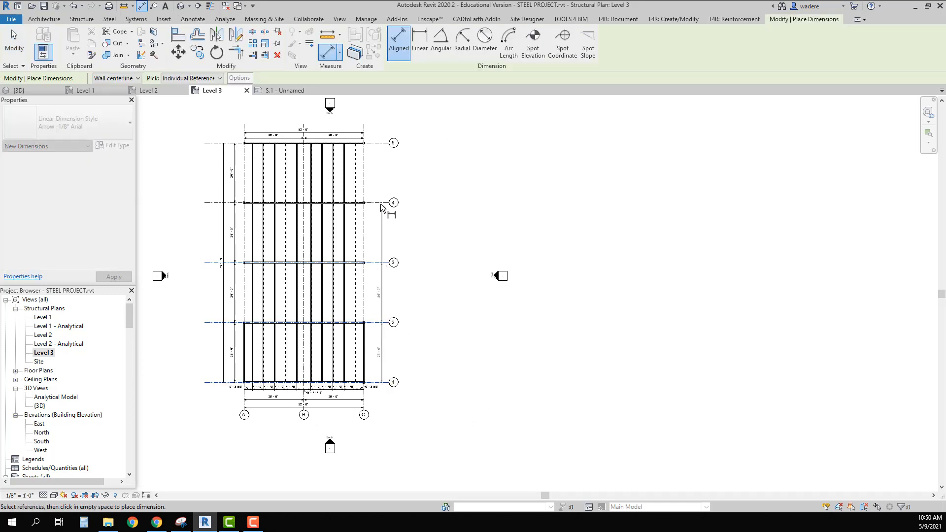
click(378, 178)
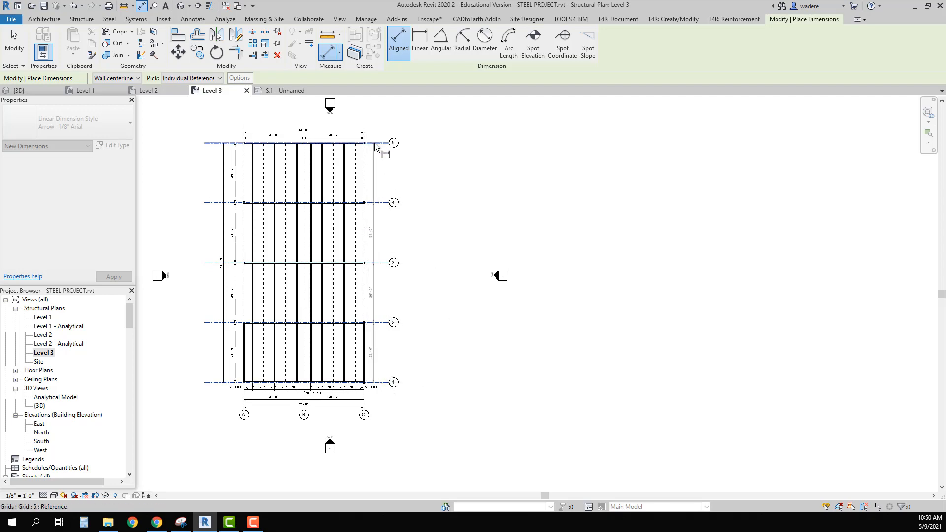
click(374, 141)
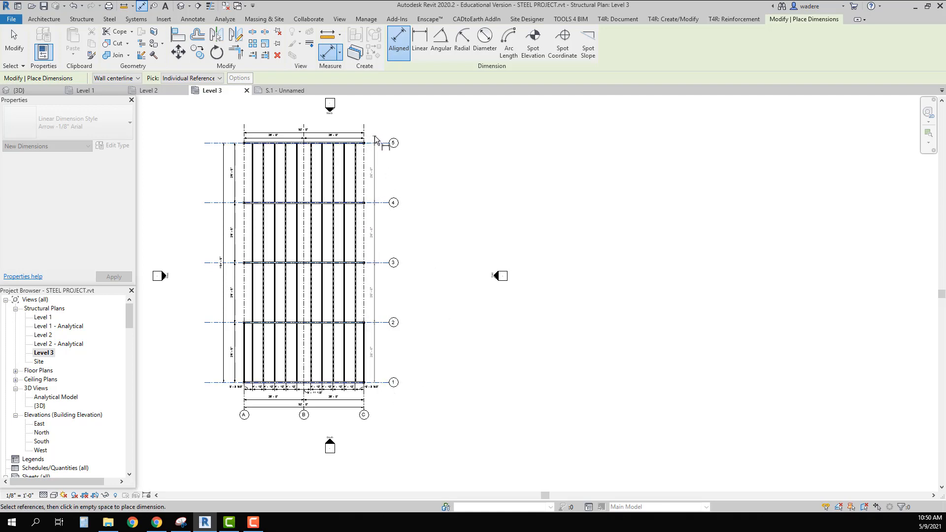
click(375, 135)
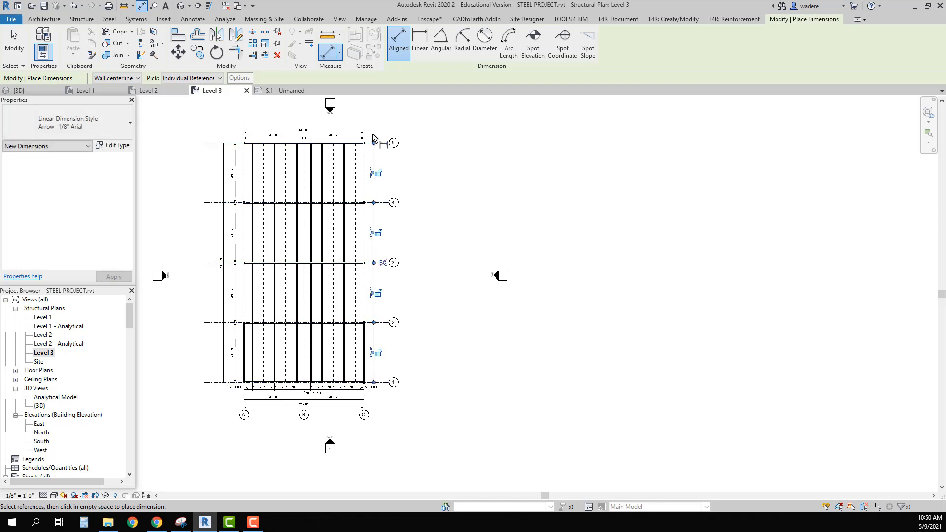
- Add an overall aligned dimension from grid 1 to grid 5, outside the grid string on the grid C side
click(47, 20)
click(193, 20)
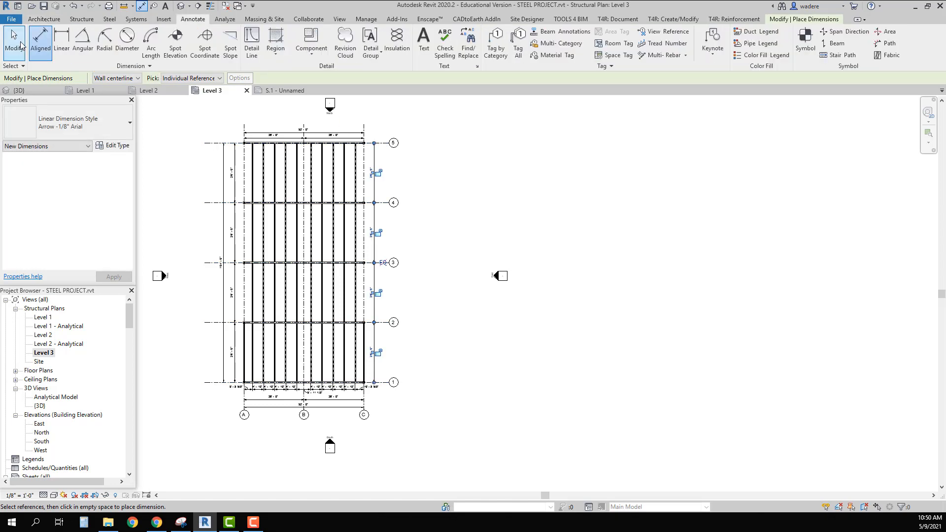
click(387, 383)
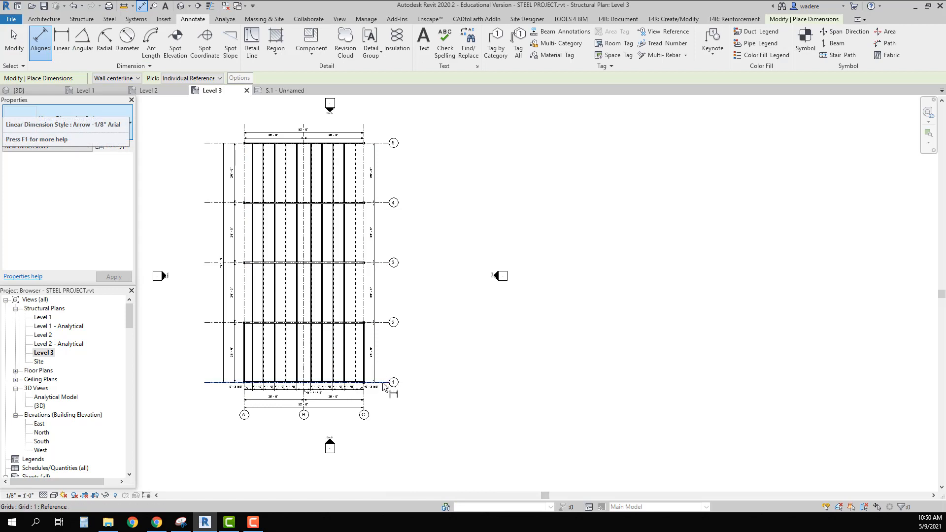
right_click(383, 180)
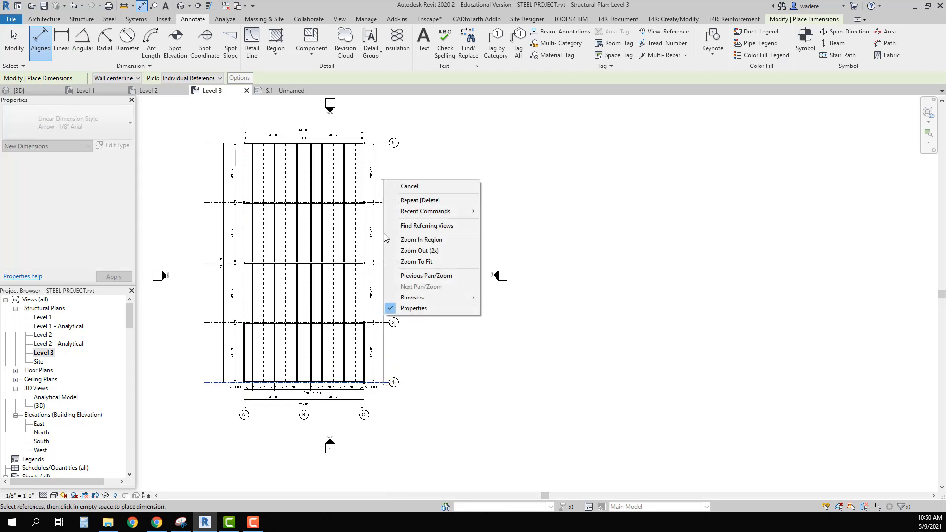
click(384, 146)
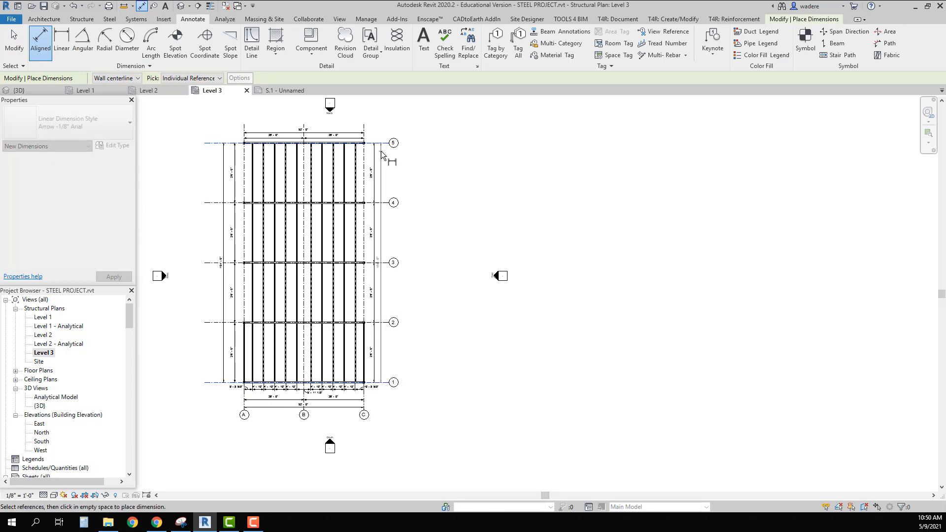
click(384, 224)
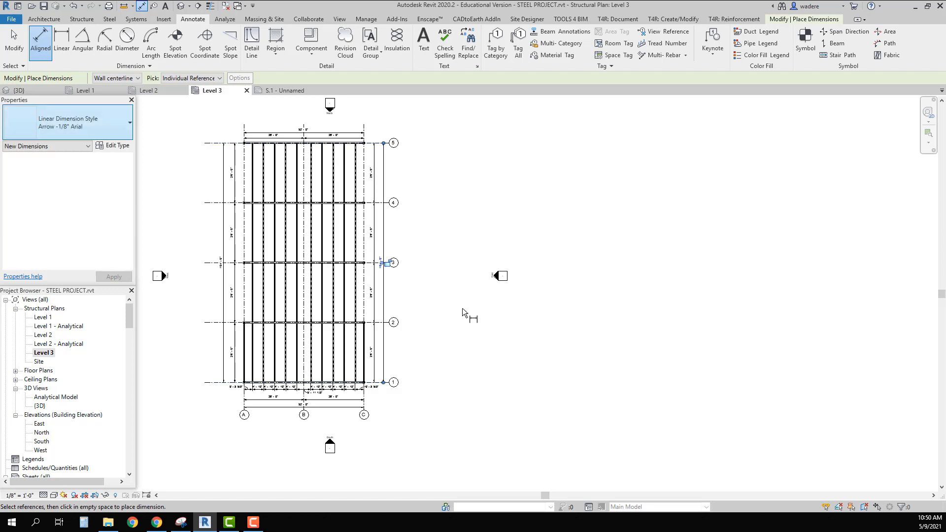
key(Escape)
key(Escape)
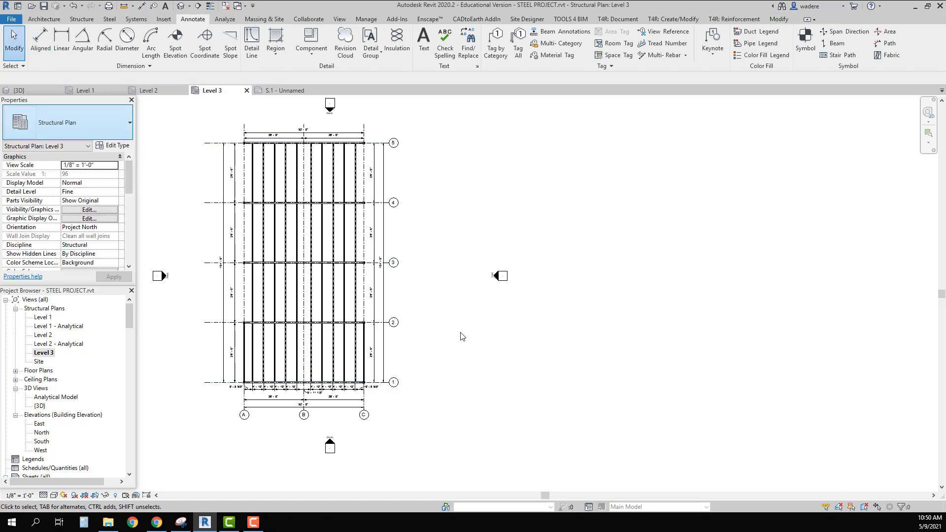
middle_drag(293, 256, 398, 246)
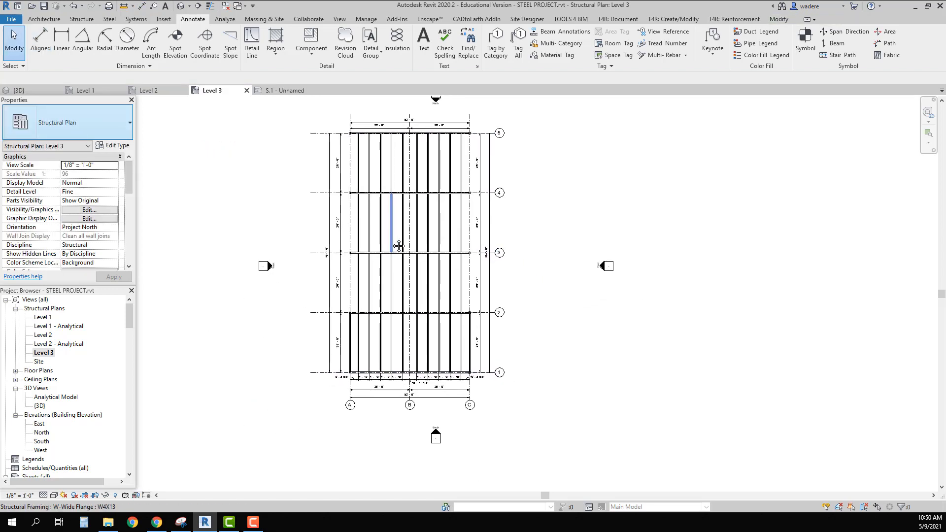